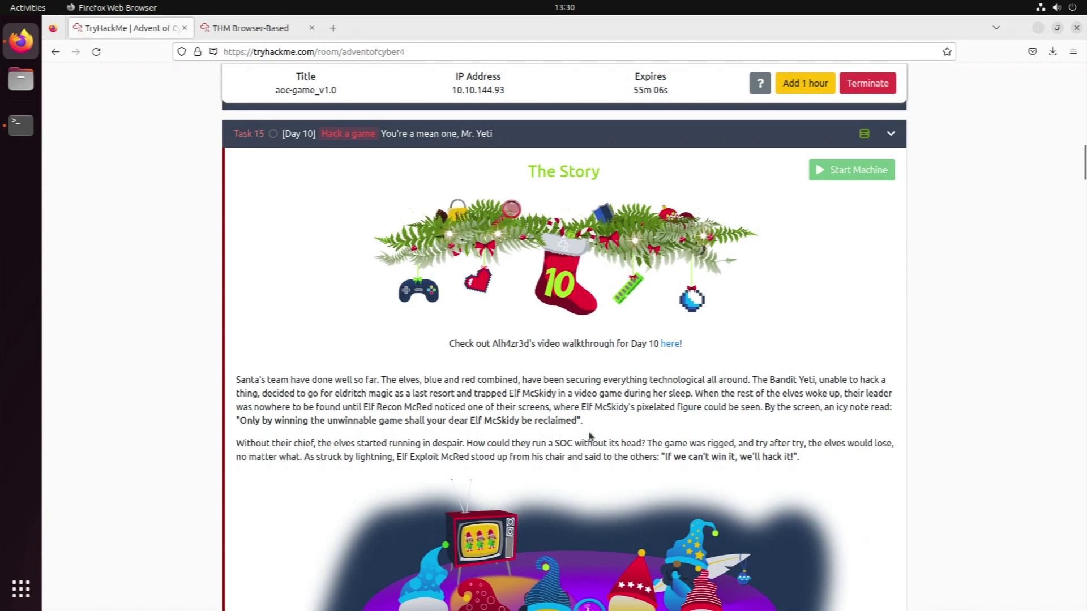
Read the Day 10 task from the story through program memory and the Cetus introduction to the Accessing Cetus instructions
scroll(605, 436, down, 3)
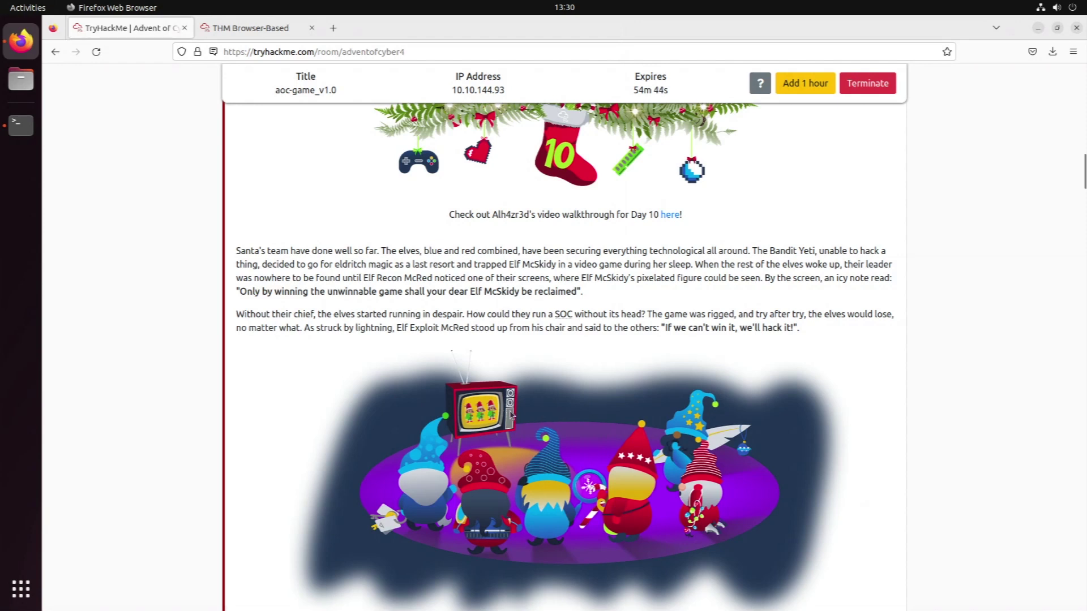
scroll(515, 409, down, 2)
scroll(514, 409, down, 2)
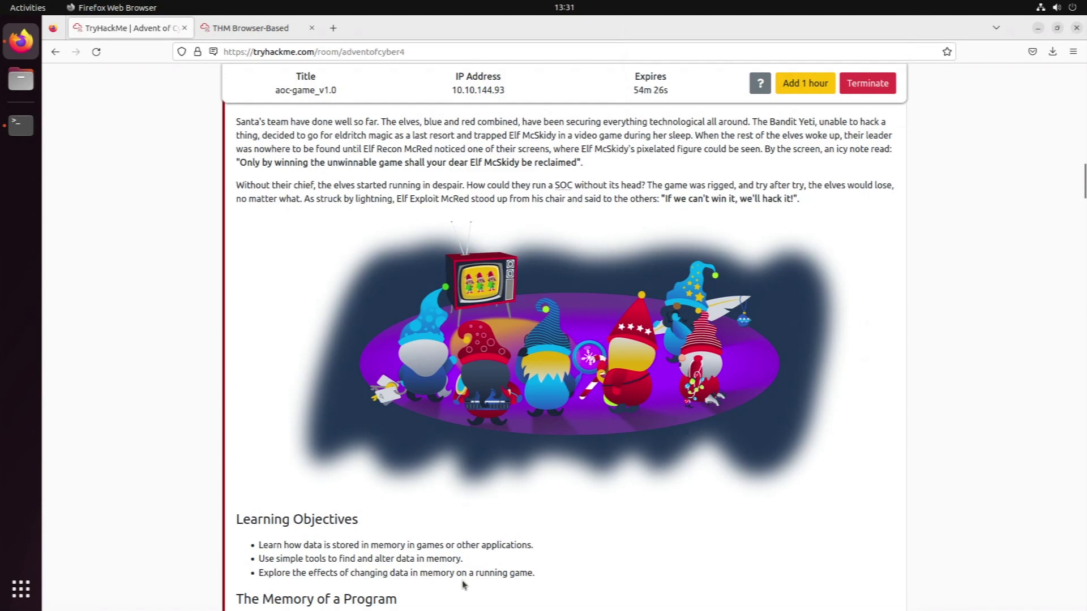
scroll(460, 589, down, 3)
scroll(462, 578, down, 3)
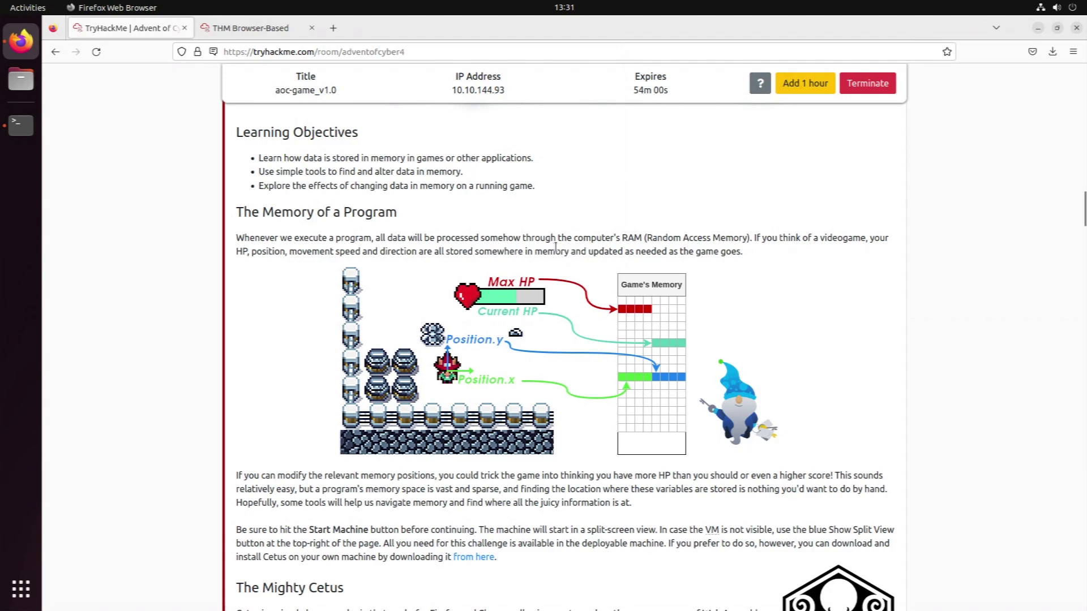
scroll(552, 248, down, 3)
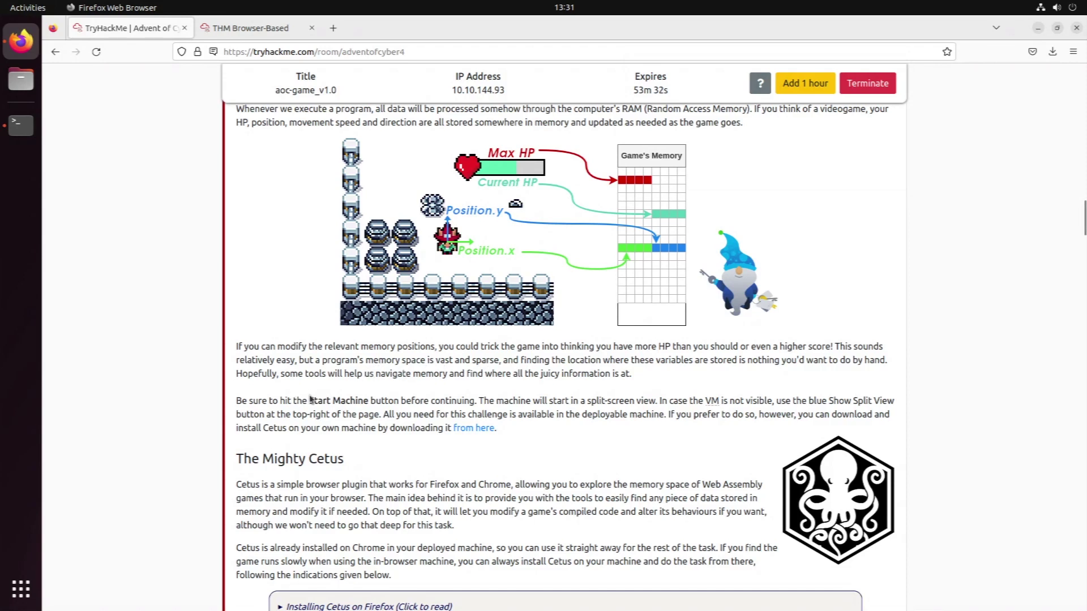
scroll(312, 400, down, 3)
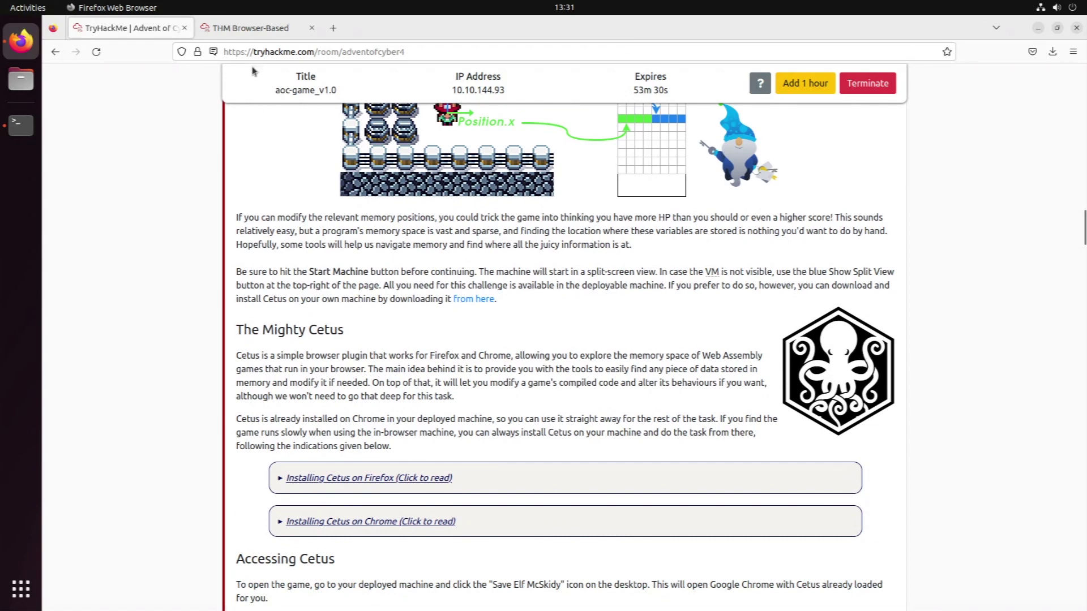
click(253, 29)
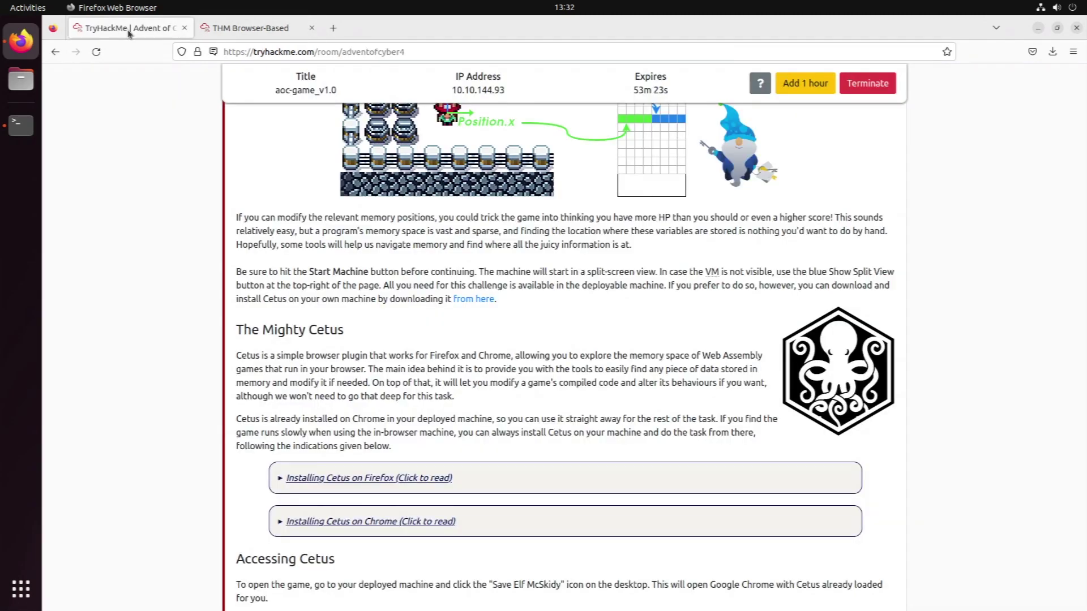
click(127, 29)
scroll(583, 406, down, 3)
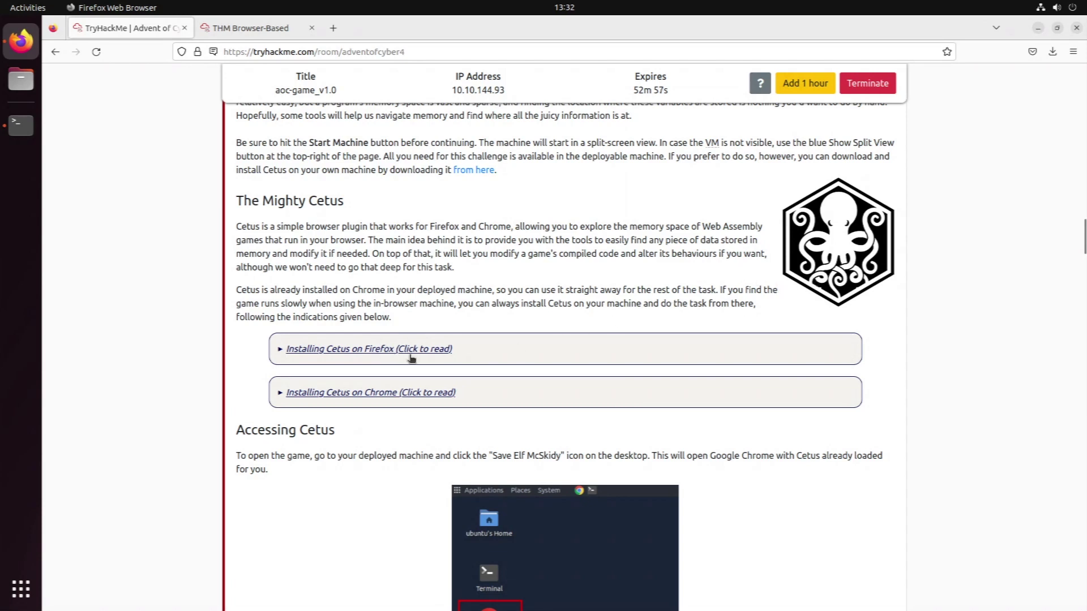
scroll(411, 395, down, 2)
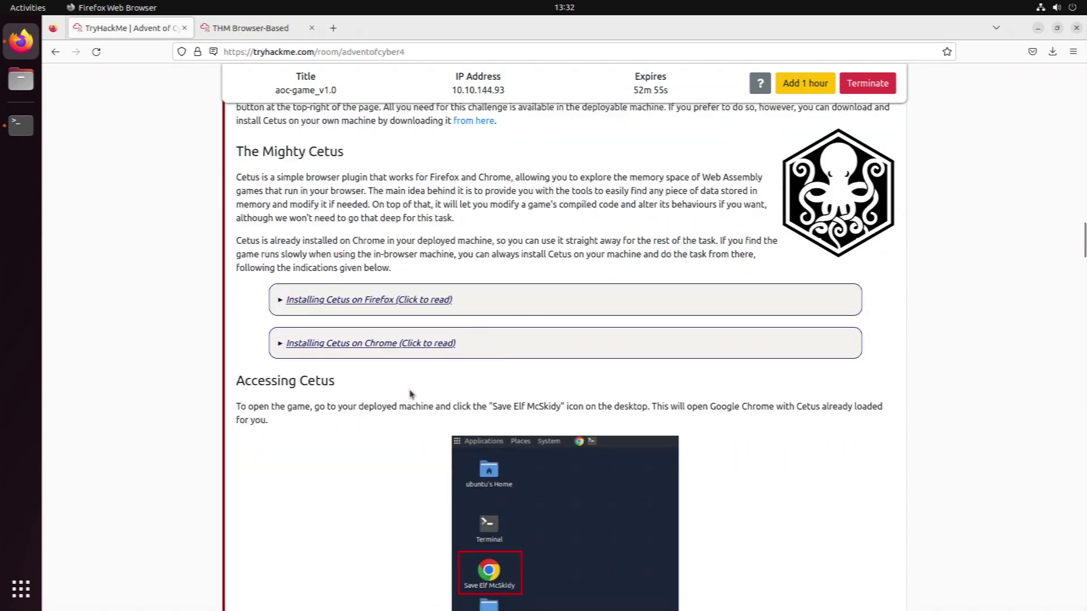
scroll(411, 394, down, 4)
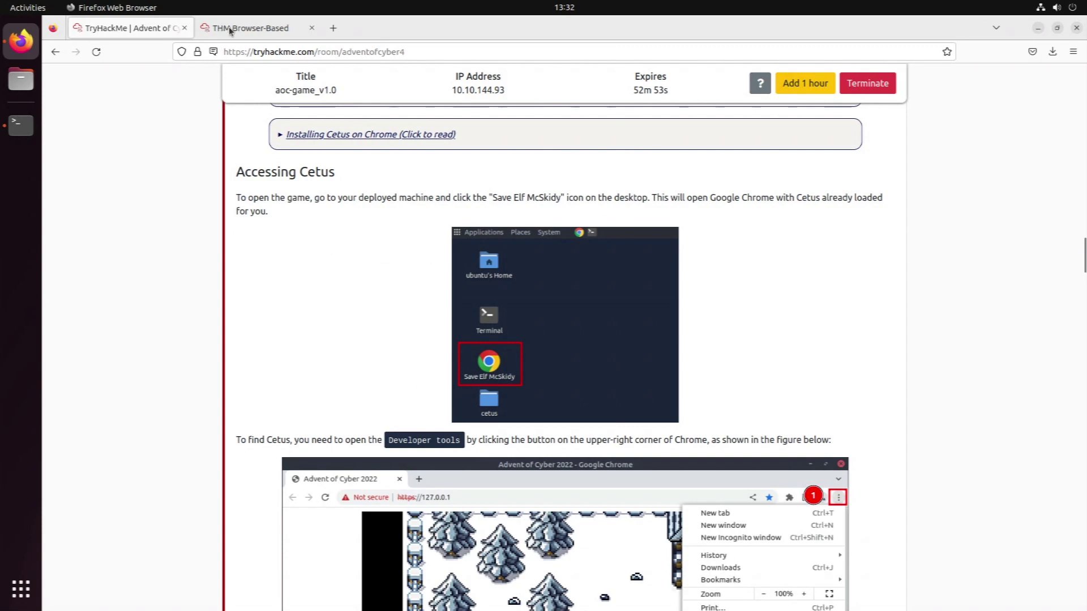
Switch to the browser-based machine and proceed past the certificate warning to load the game at 127.0.0.1
click(229, 28)
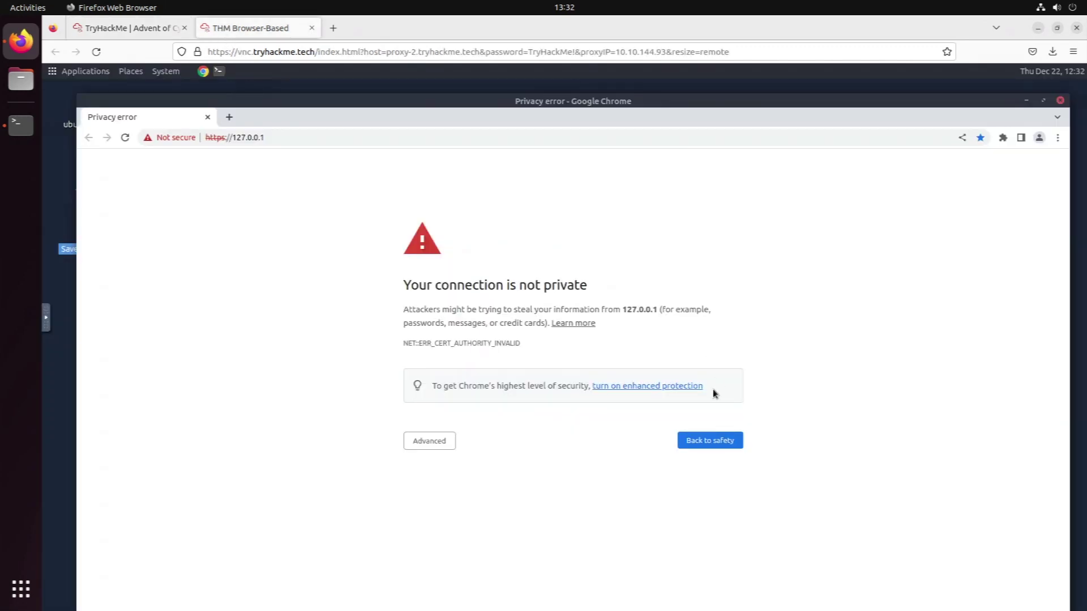
click(419, 441)
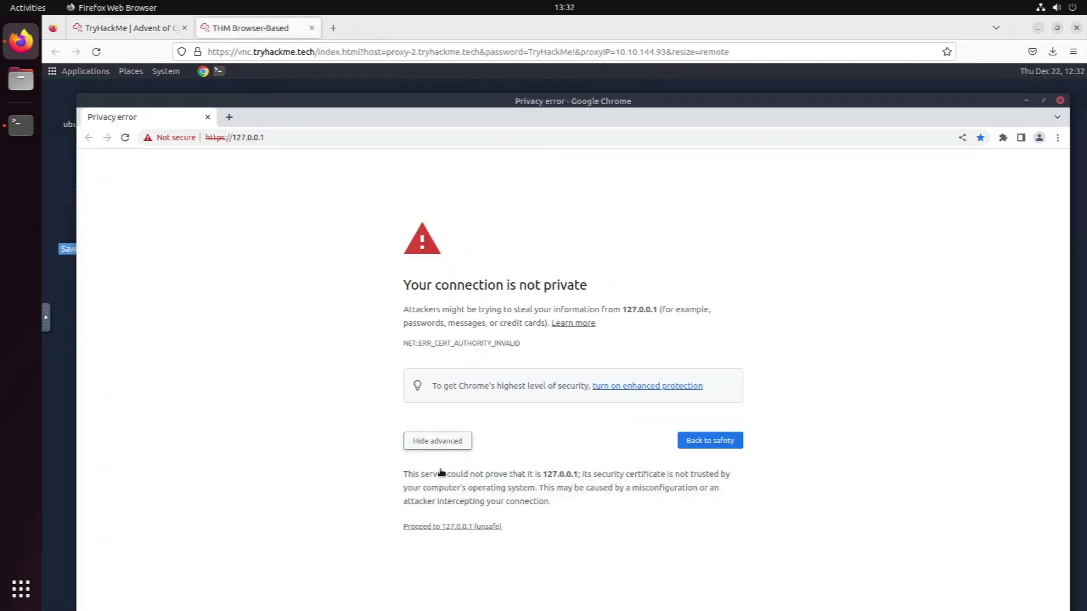
click(474, 526)
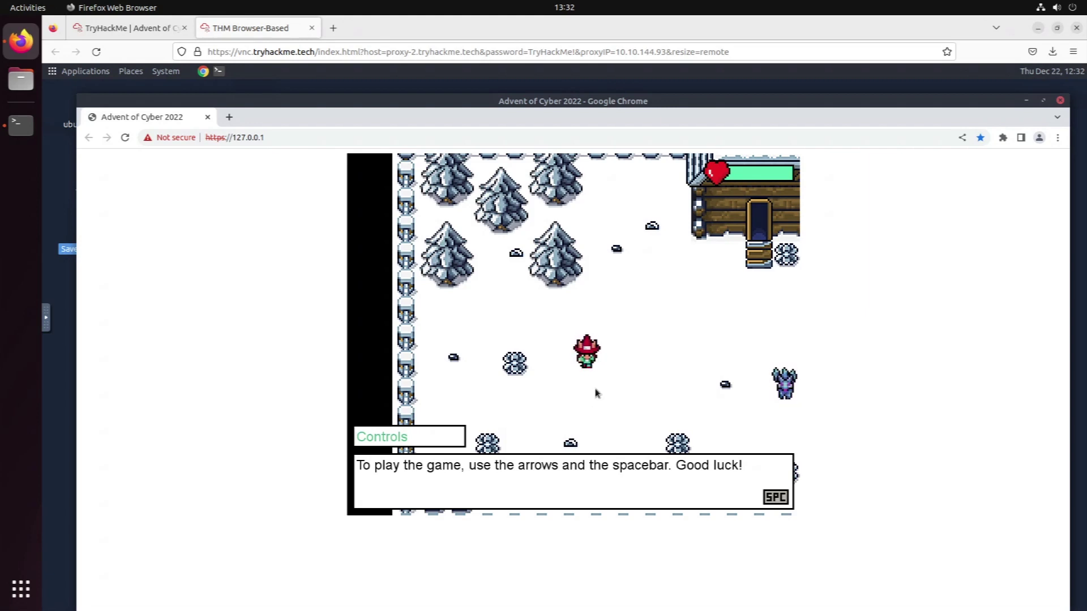
Dismiss the game's two opening dialogues and walk the elf around the snowy yard near the trees to try the controls
key(space)
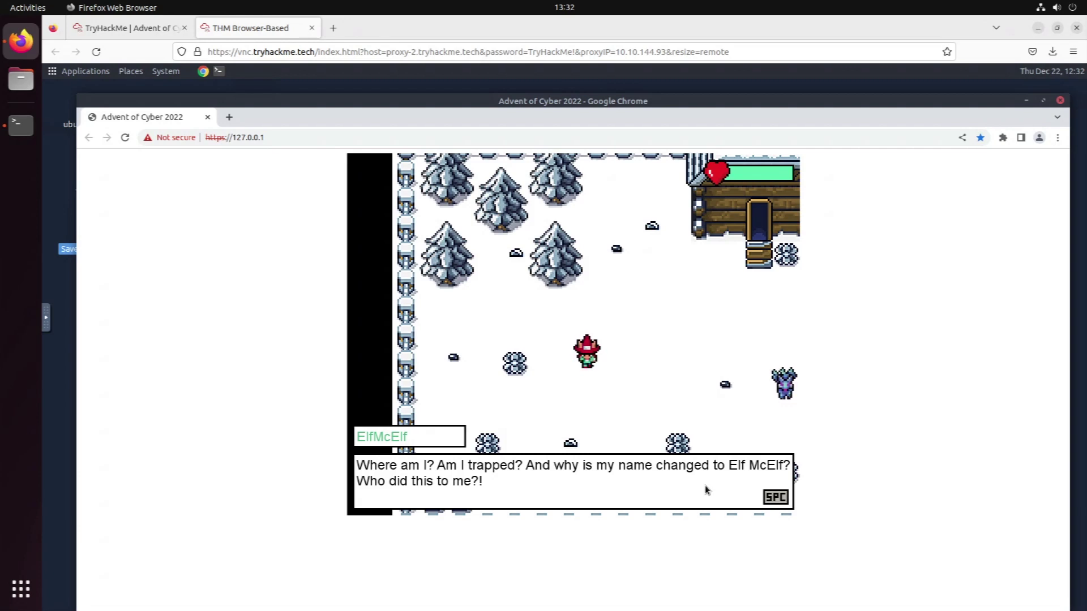
key(space)
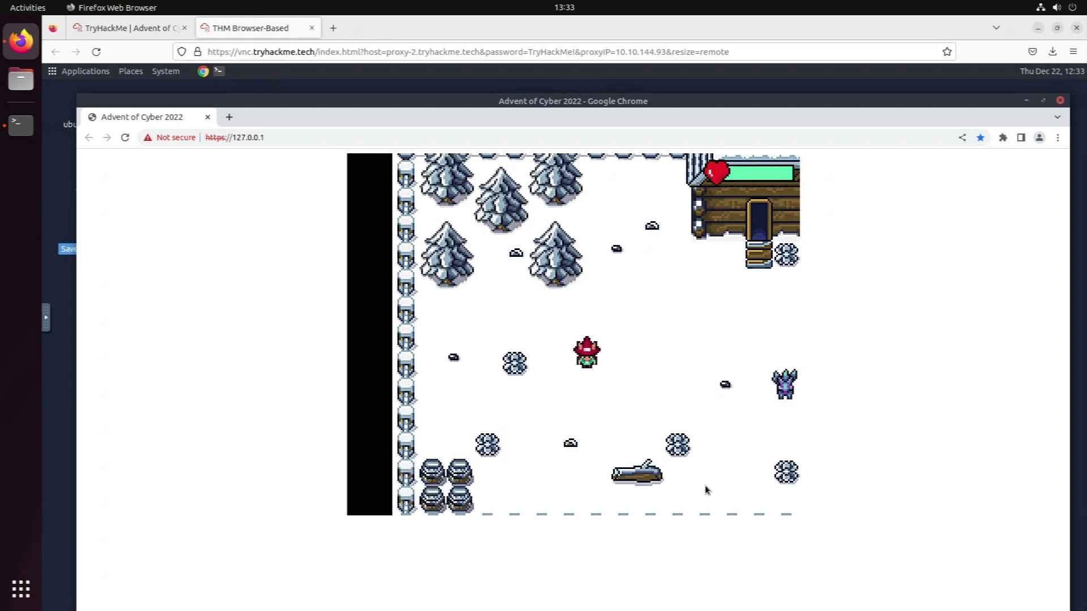
key(Left)
key(Left)
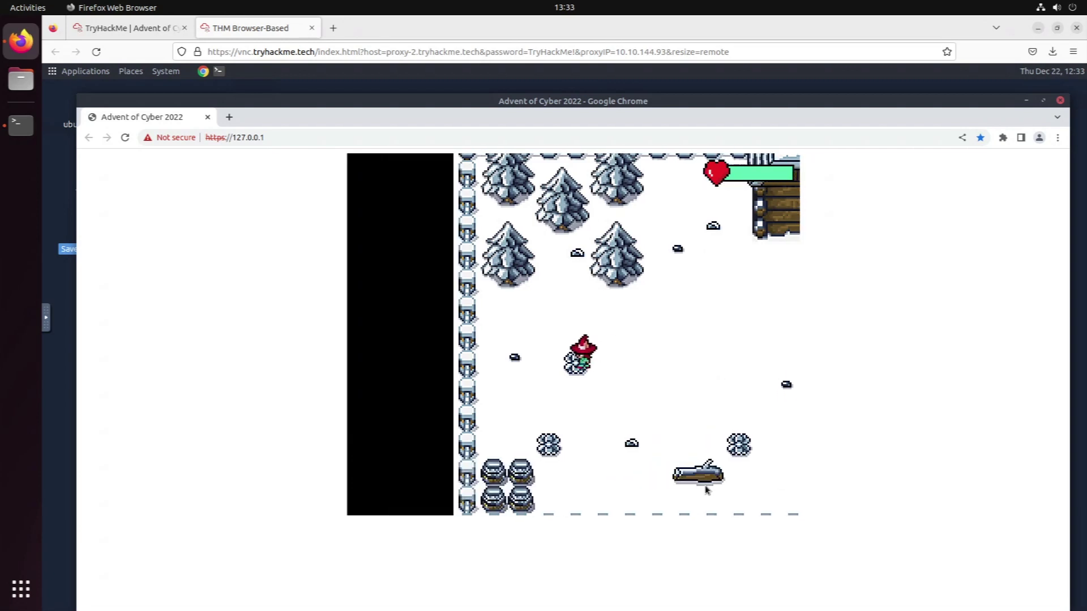
key(Up)
key(Left)
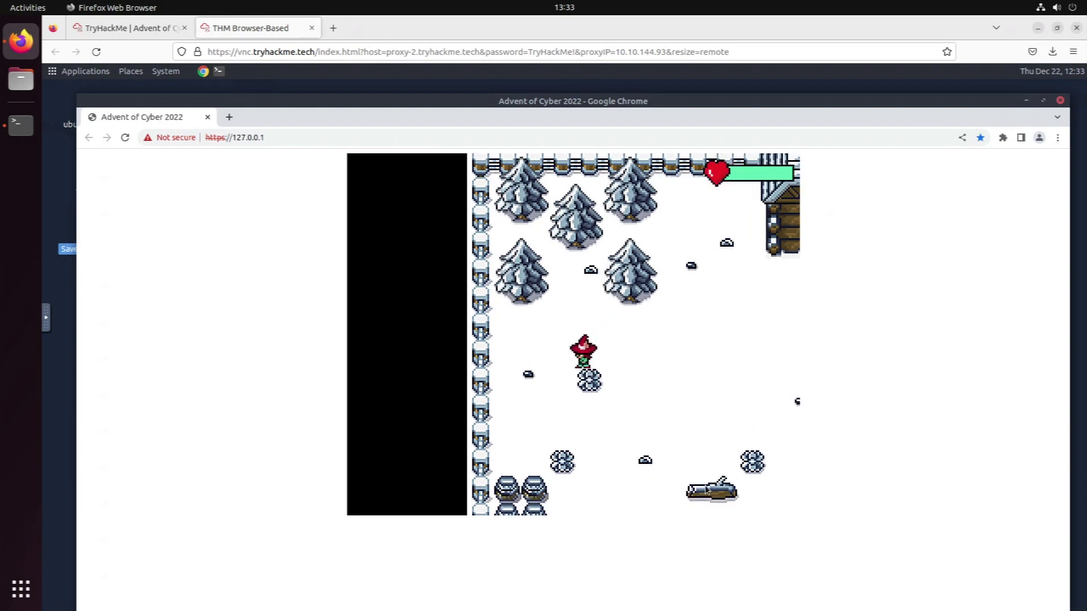
key(Right)
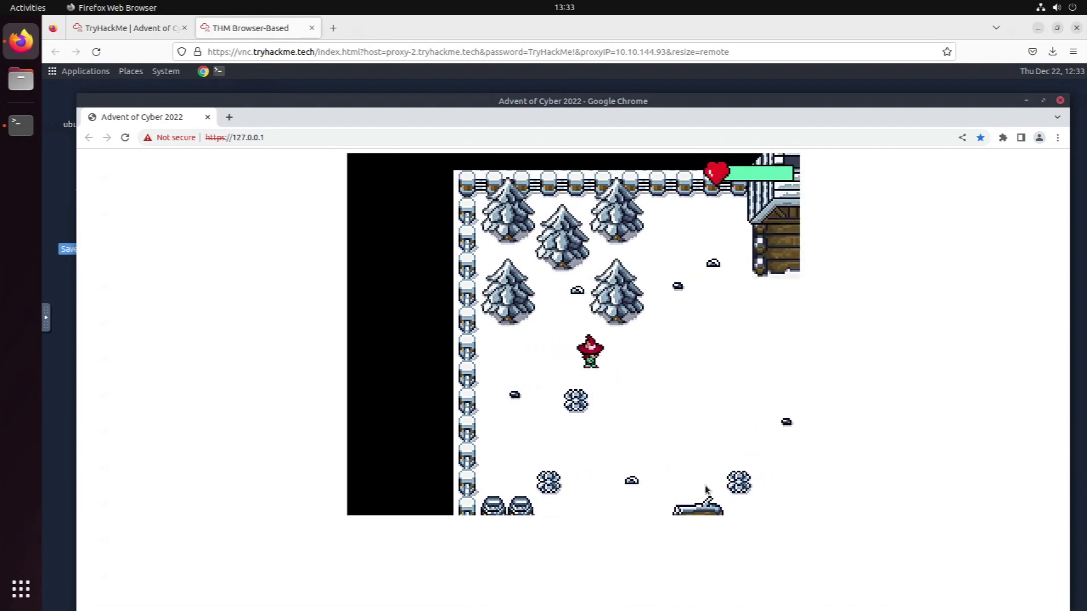
Open Chrome's Developer tools beside the game and show the Cetus extension
click(1058, 138)
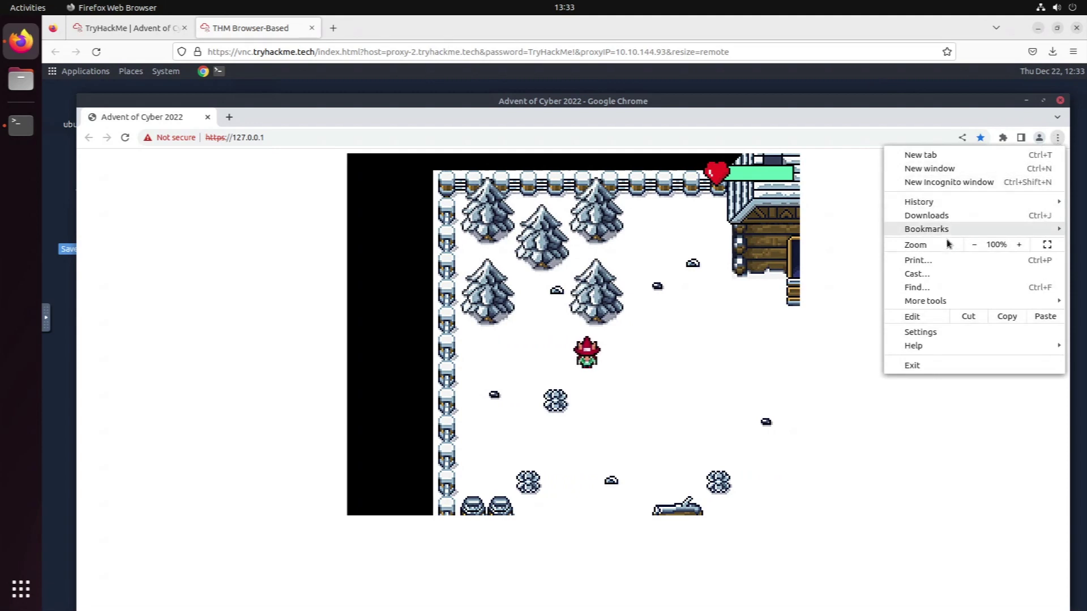
mouse_move(959, 307)
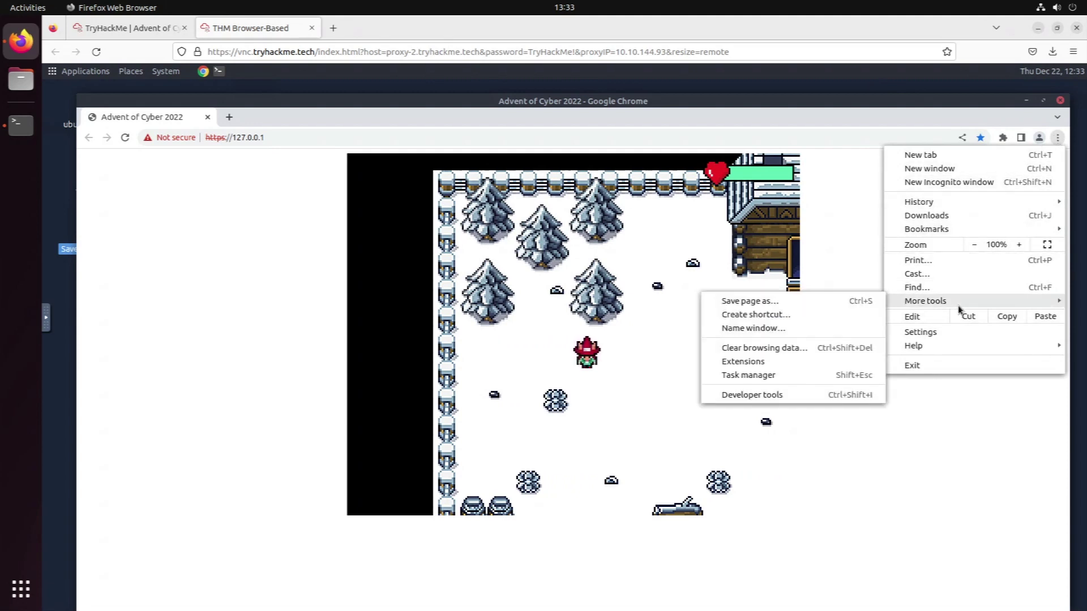
click(832, 395)
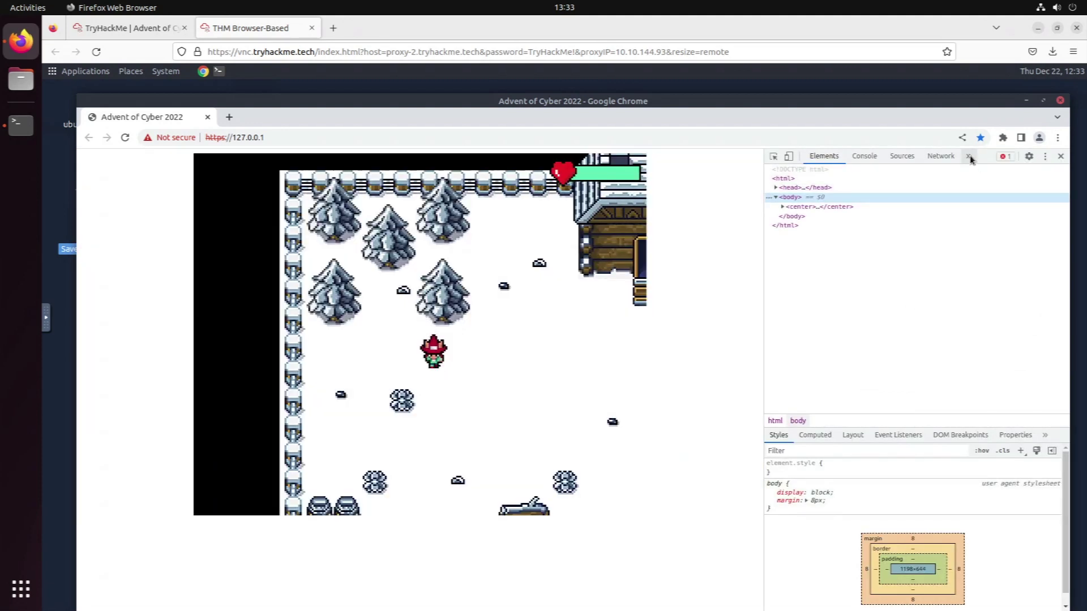
click(970, 156)
click(988, 272)
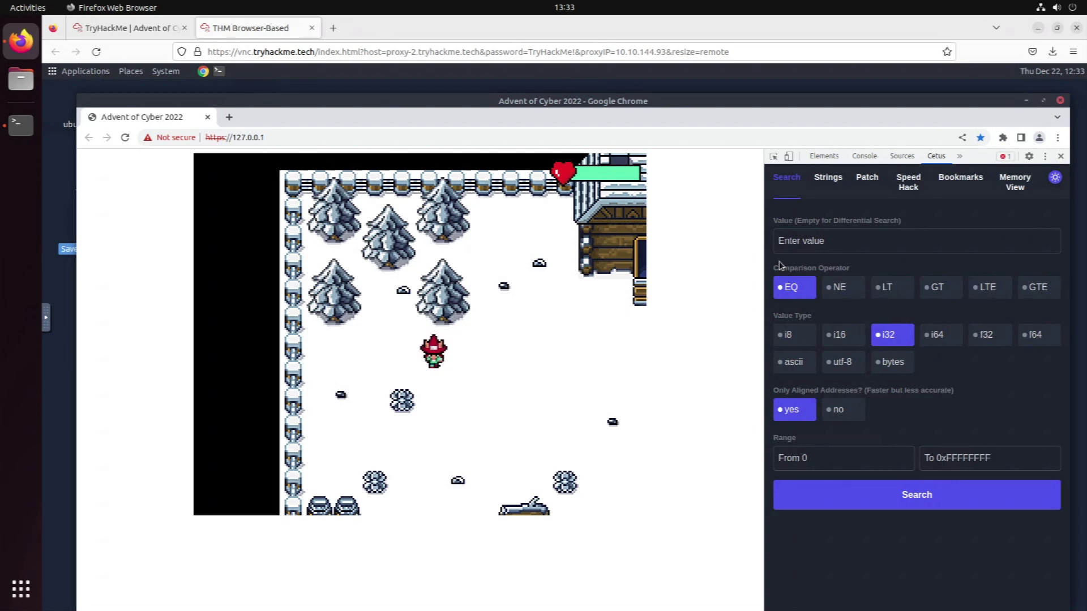
Read the TryHackMe instructions on loading Cetus and the "Guess the Guard's Number" section
click(143, 30)
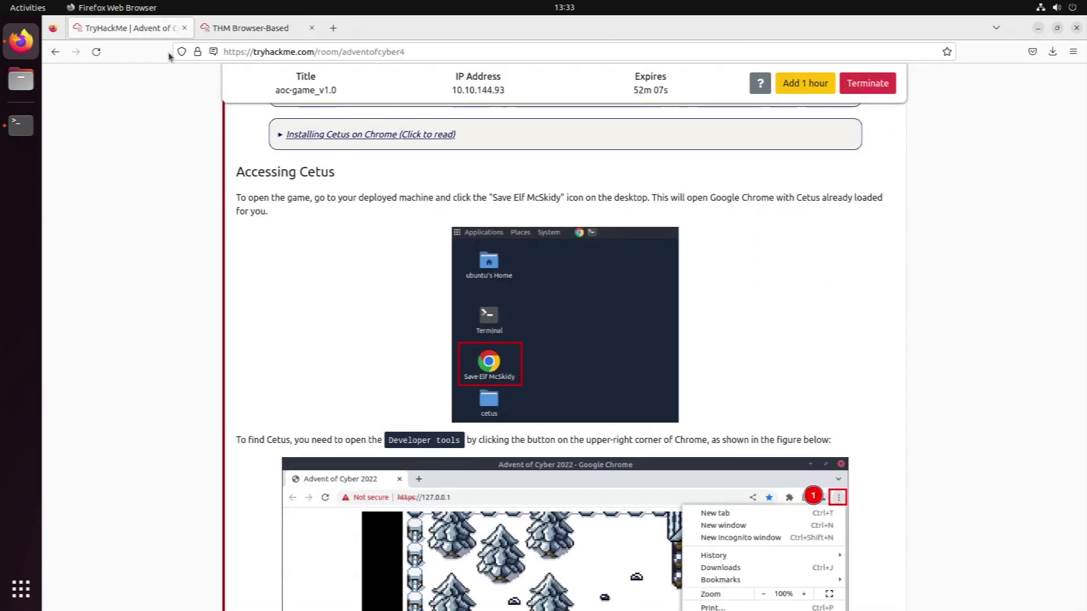
scroll(368, 215, down, 5)
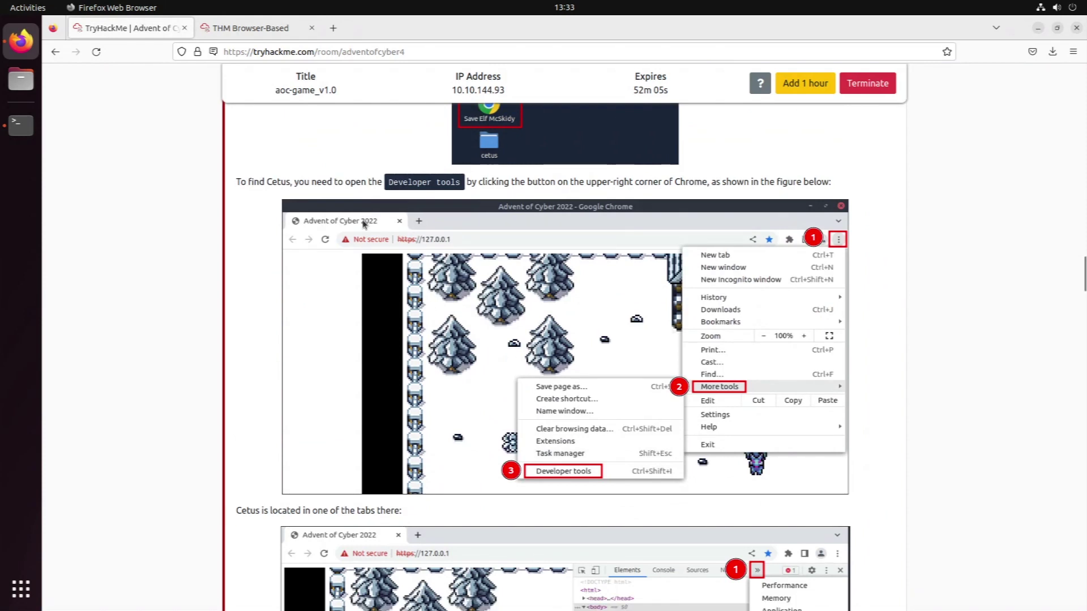
scroll(363, 224, down, 10)
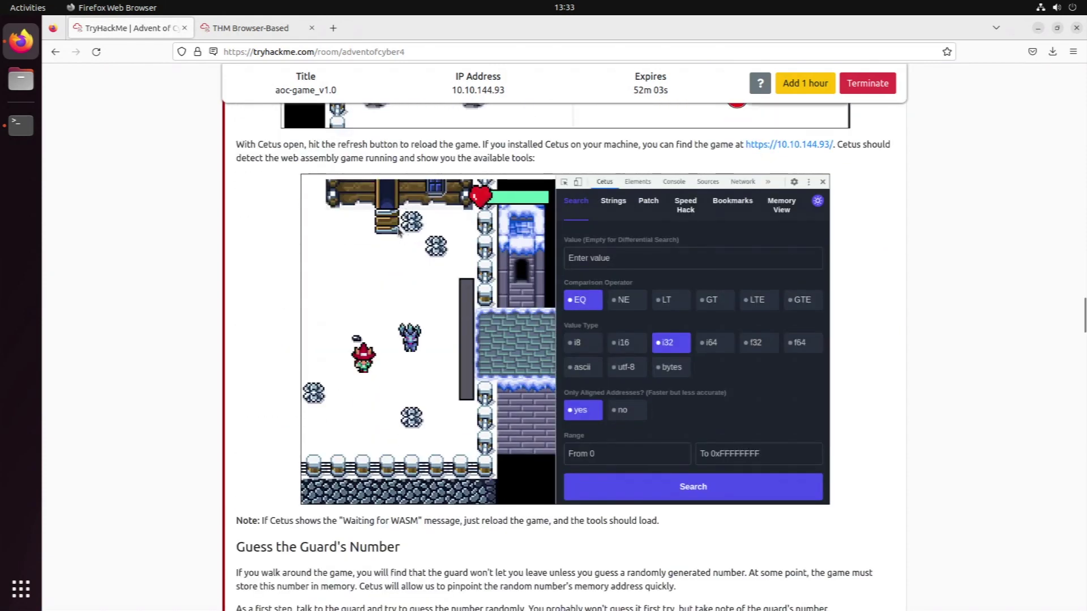
scroll(389, 234, down, 3)
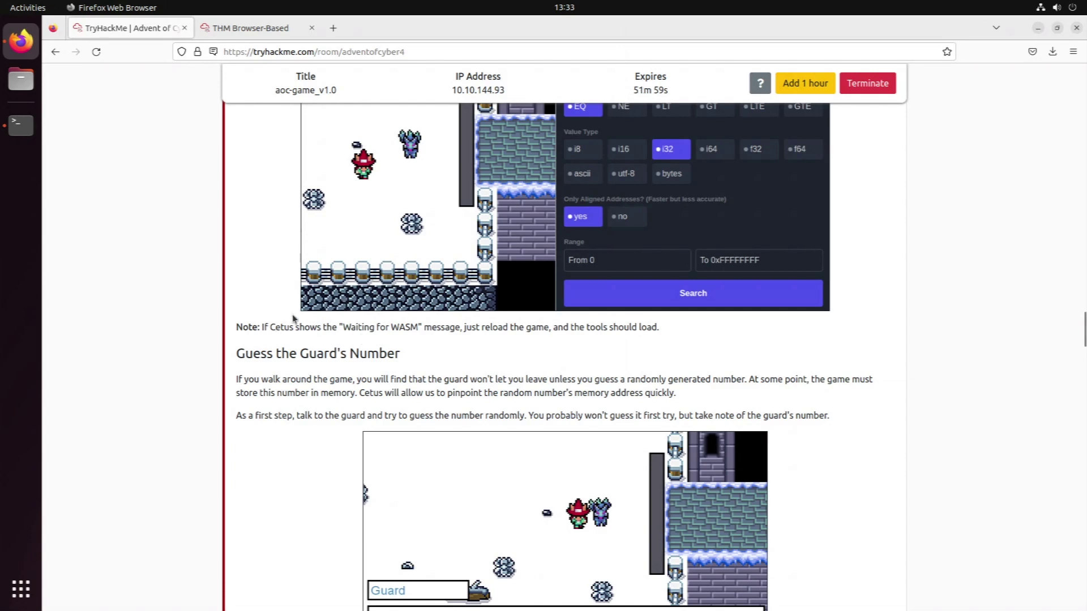
scroll(277, 334, down, 1)
scroll(278, 331, down, 3)
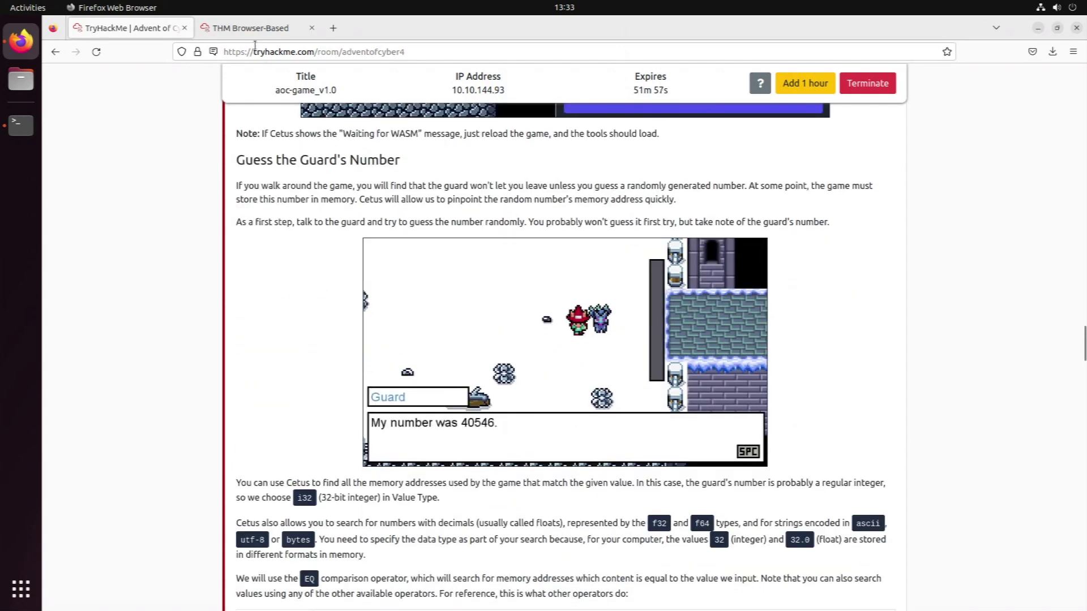
Return to the game and walk the elf across the yard to the wooden cabin's front steps
click(253, 32)
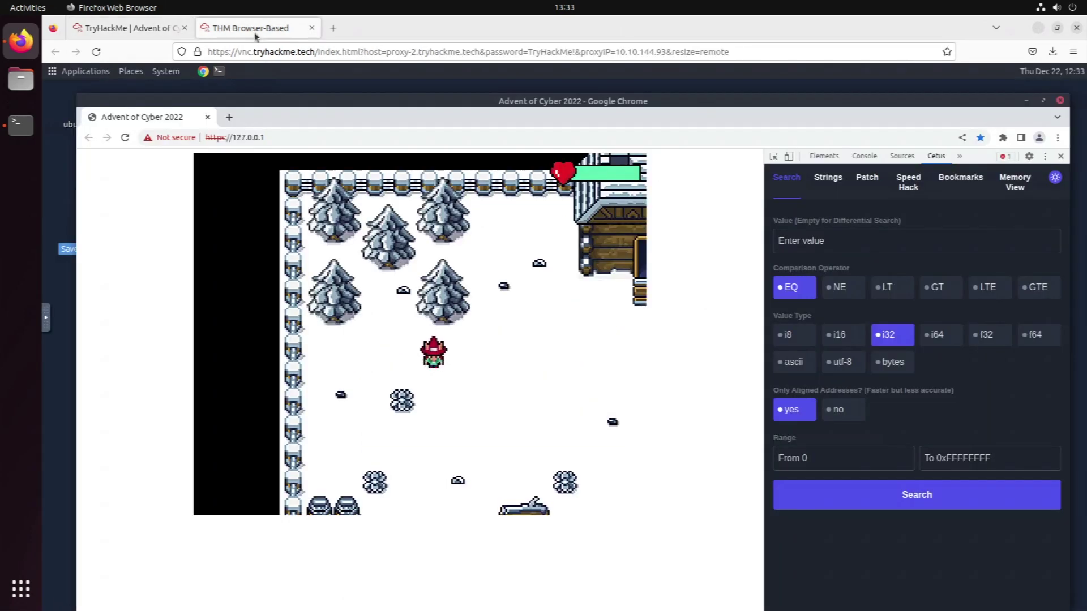
key(Down)
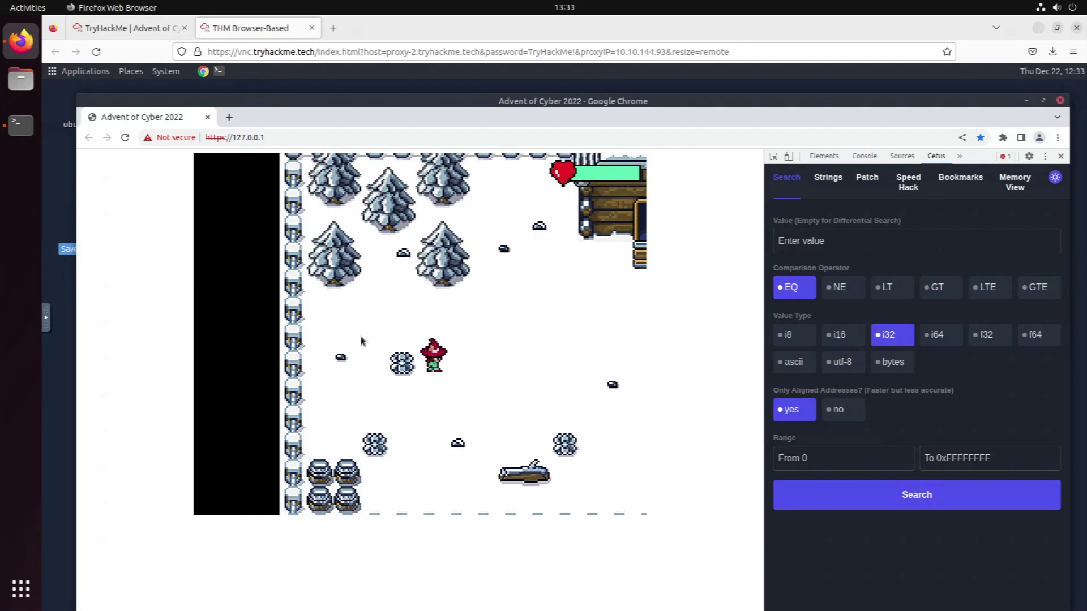
key(Right)
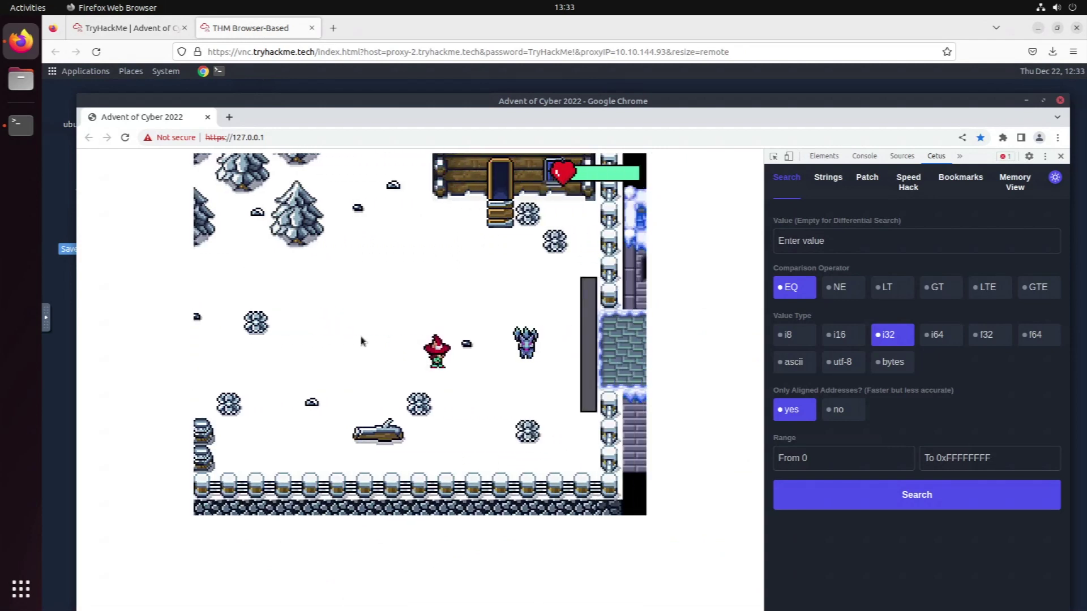
key(Up)
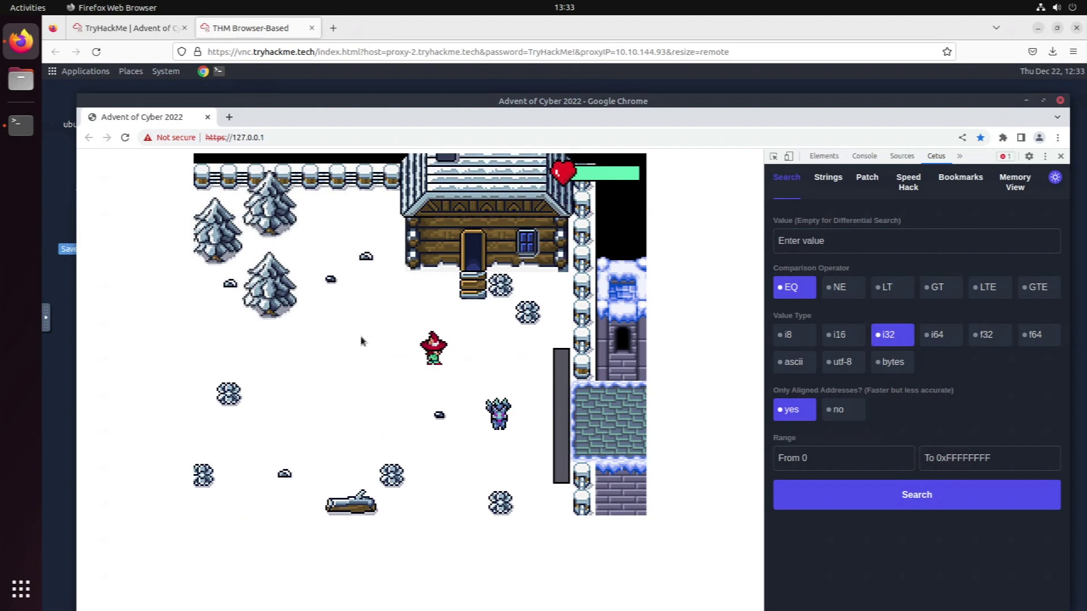
key(Right)
key(Up)
key(Right)
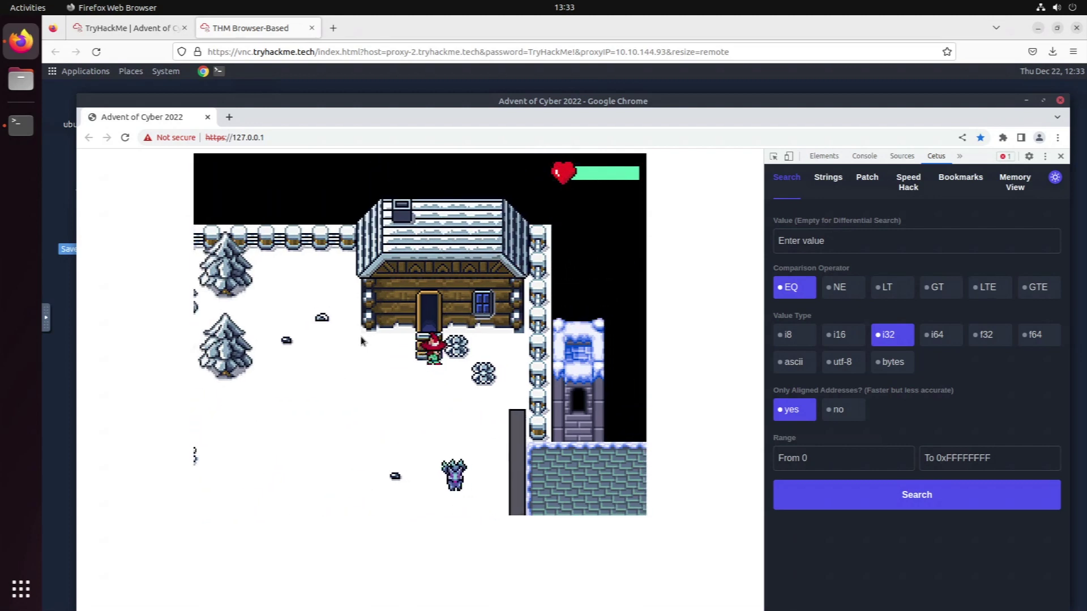
key(Left)
key(Up)
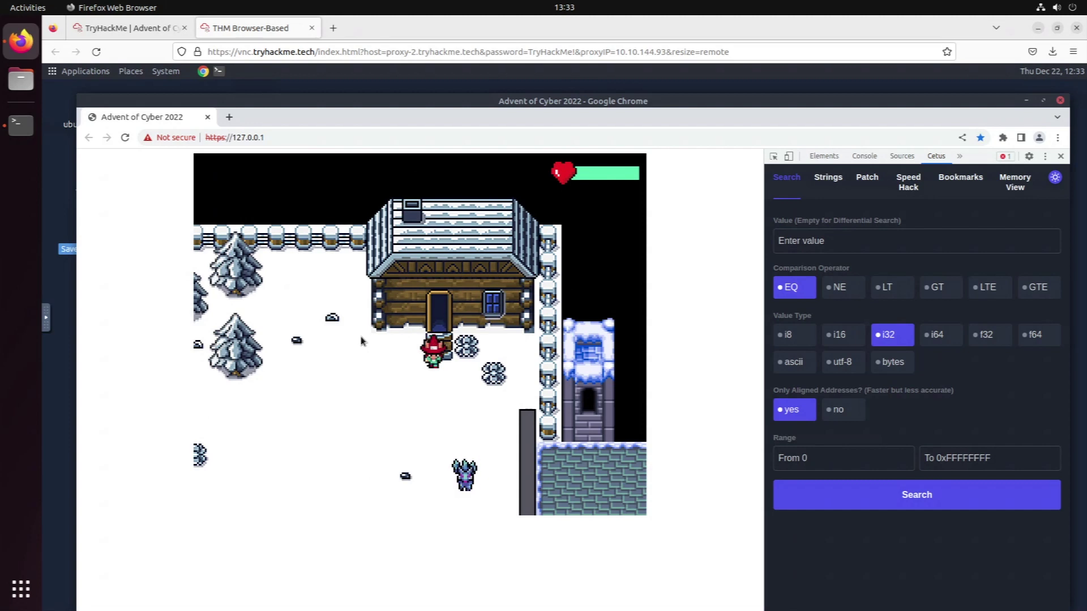
key(Right)
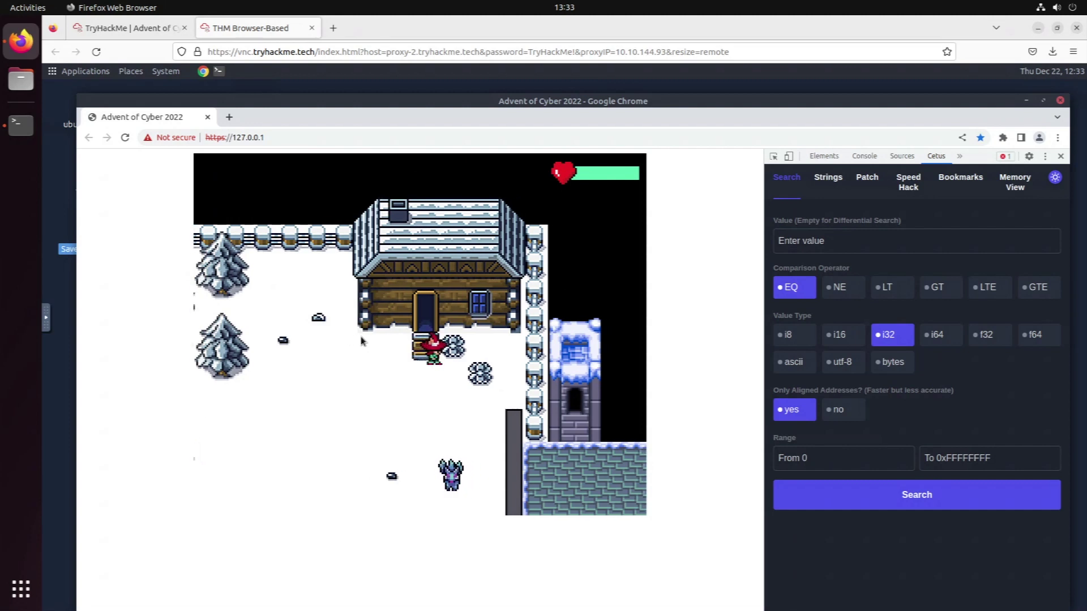
Walk the elf down from the cabin to the guard near the gate and start a conversation with him
key(Down)
key(Down)
key(Down)
key(Down)
key(Down)
key(Down)
key(Down)
key(Down)
key(Down)
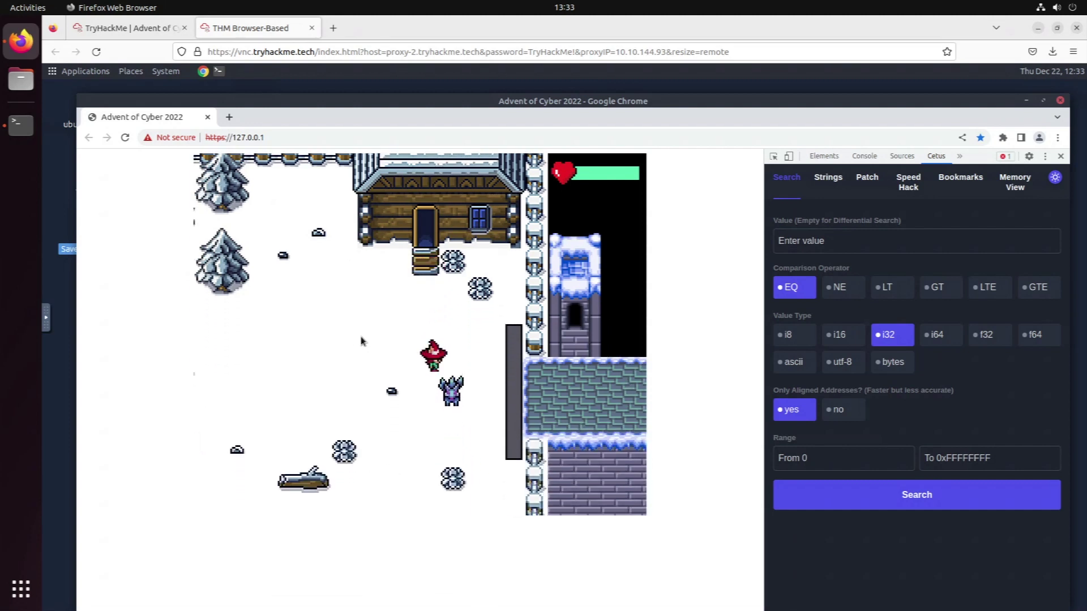
key(Up)
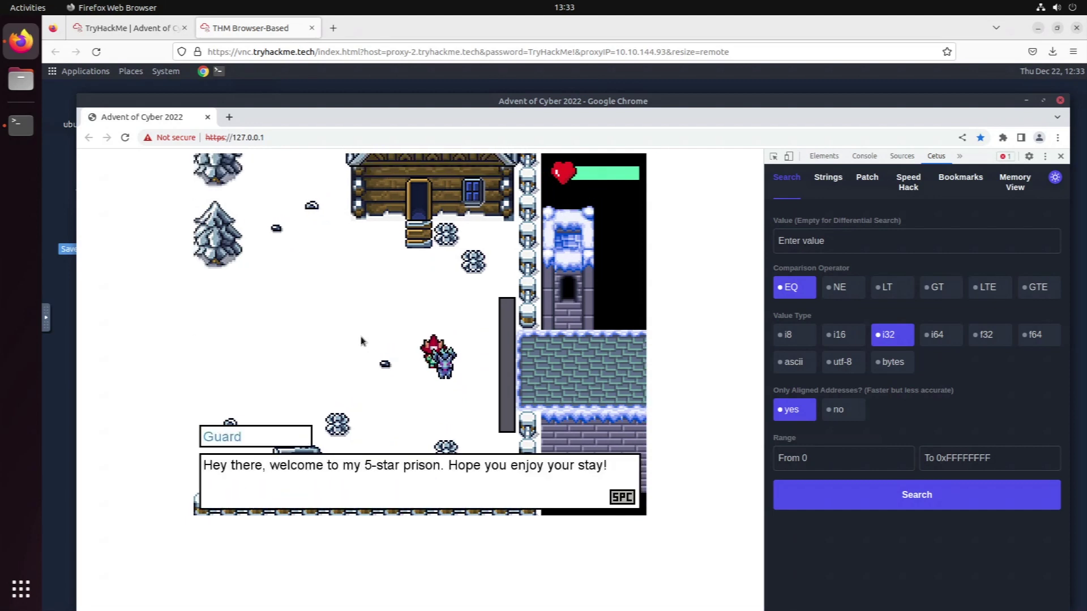
Advance the guard's dialogue through the escape request and his deal until the number entry box opens
key(space)
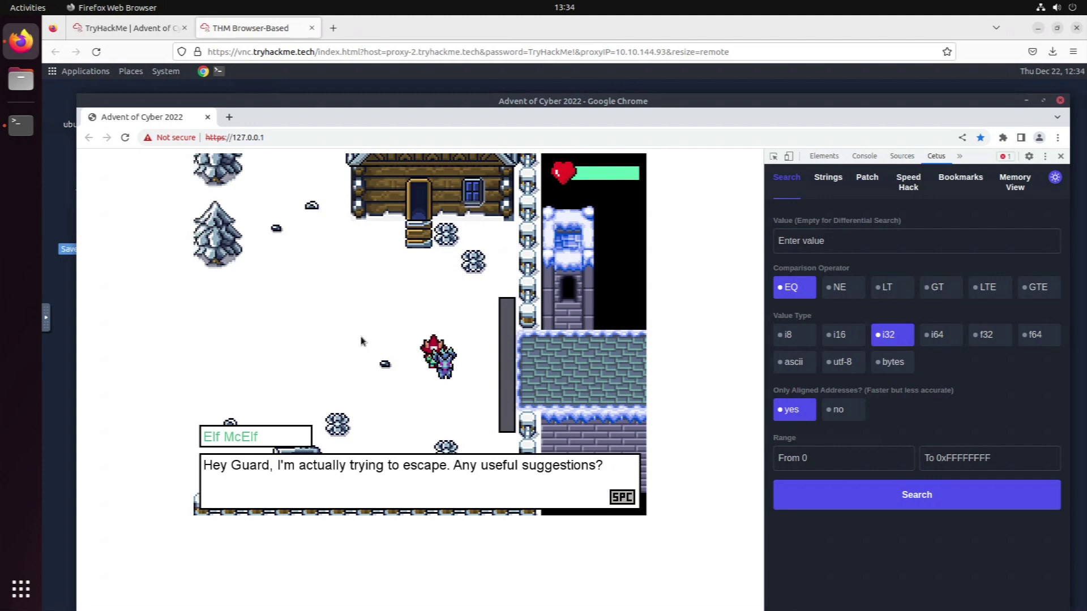
key(space)
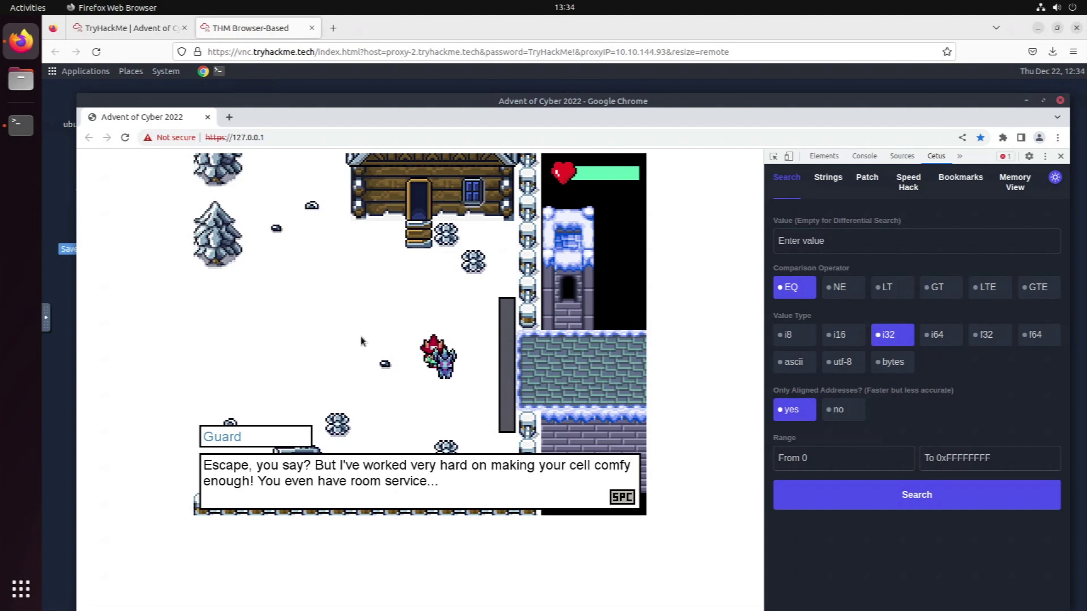
key(space)
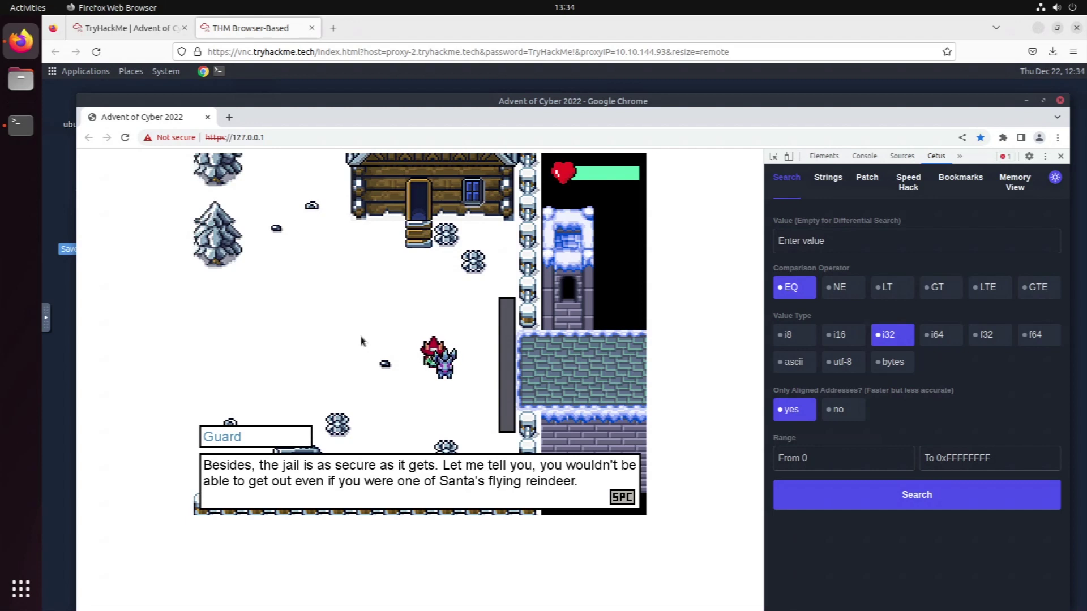
key(space)
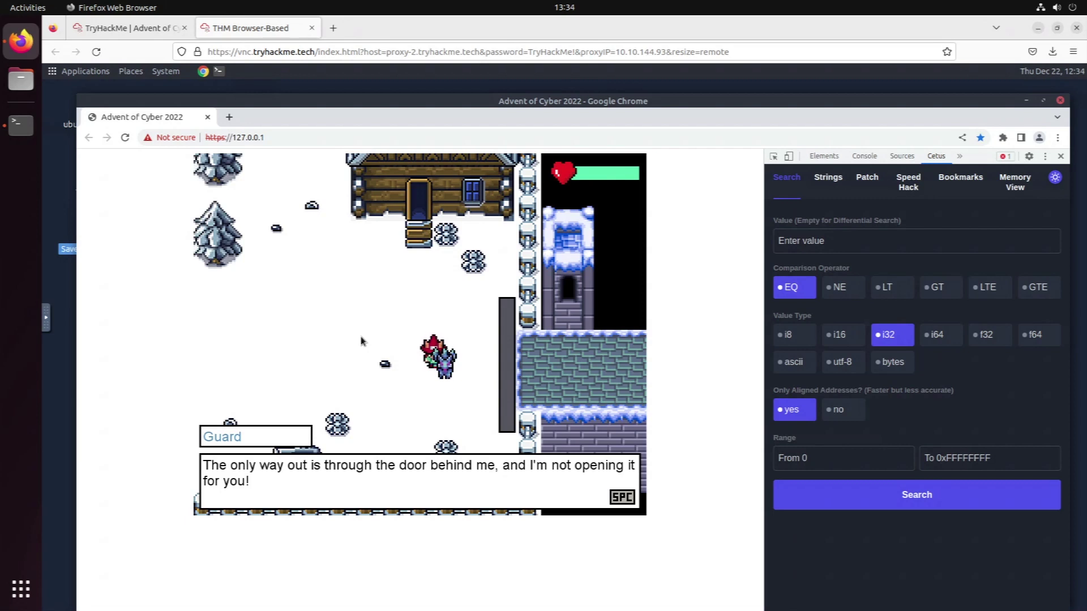
key(space)
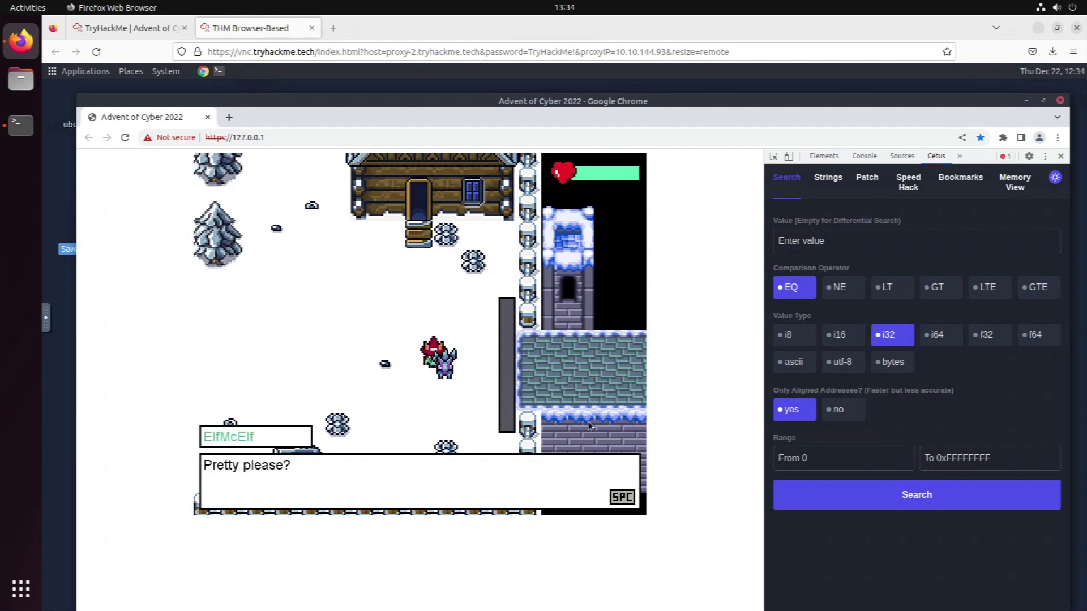
key(space)
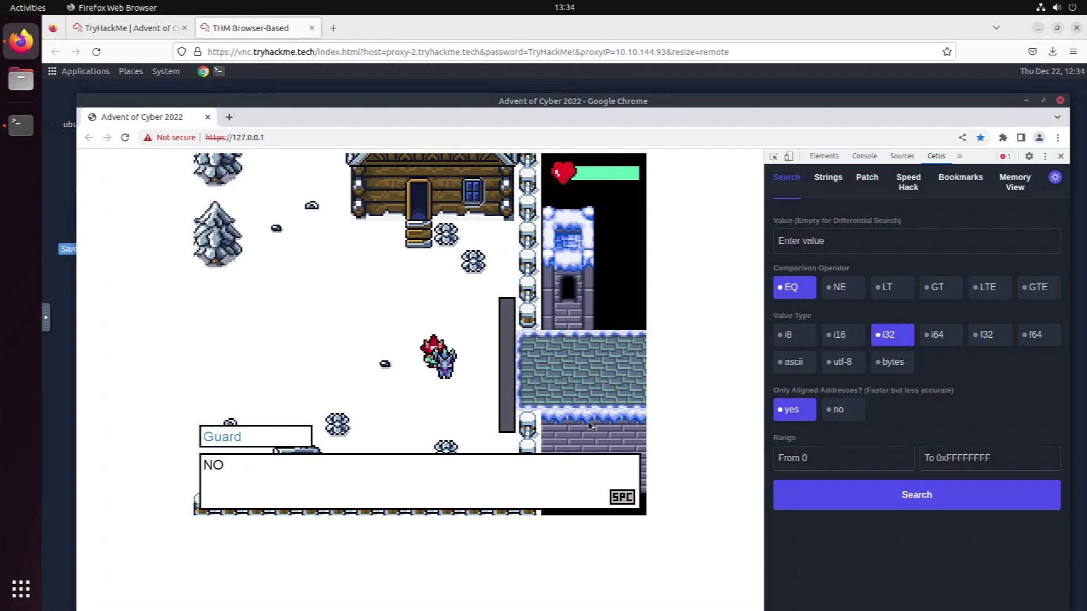
key(space)
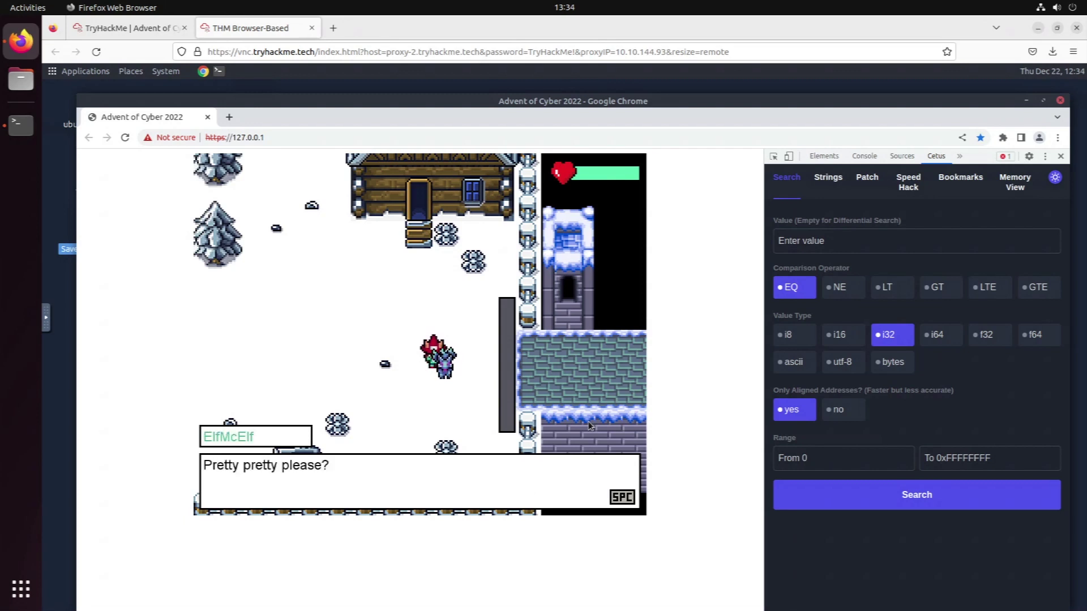
key(space)
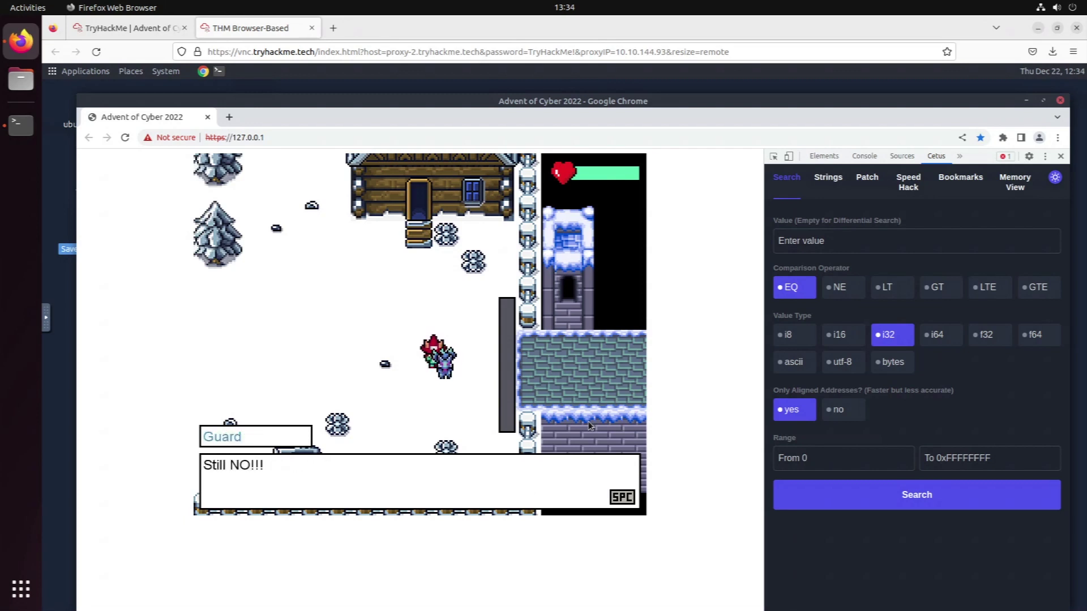
key(space)
key(space)
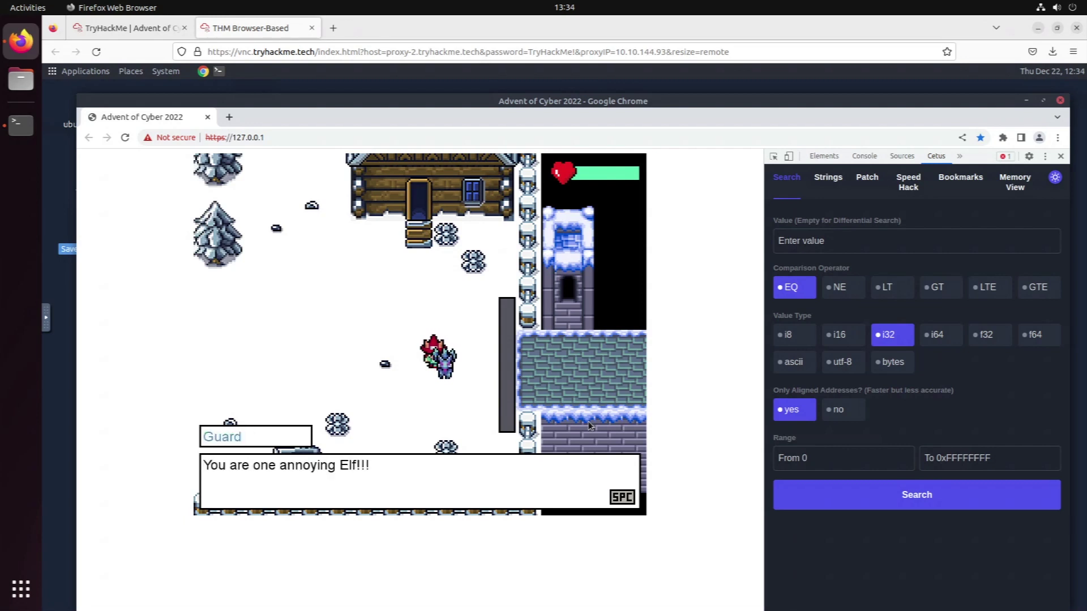
key(space)
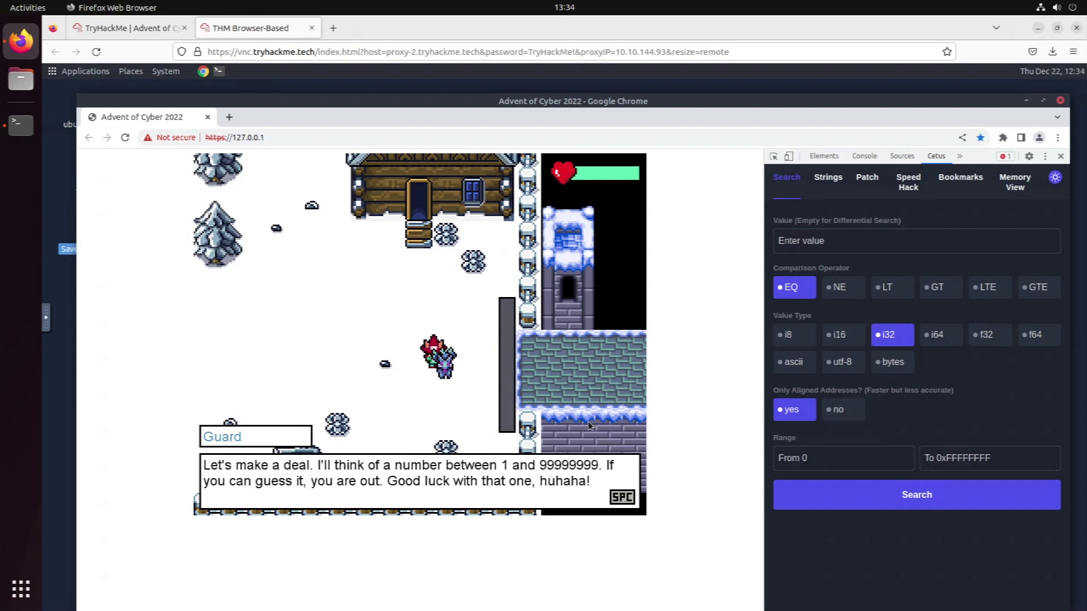
key(space)
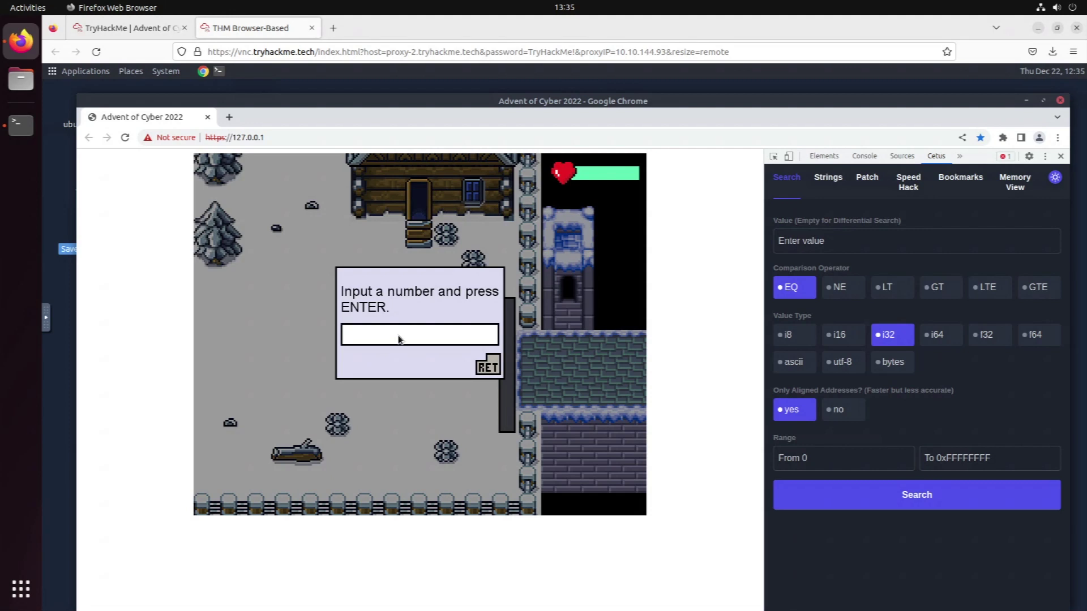
Submit 12548 as the guess for the guard's number and go through his reply to end the conversation
text(12548)
key(Return)
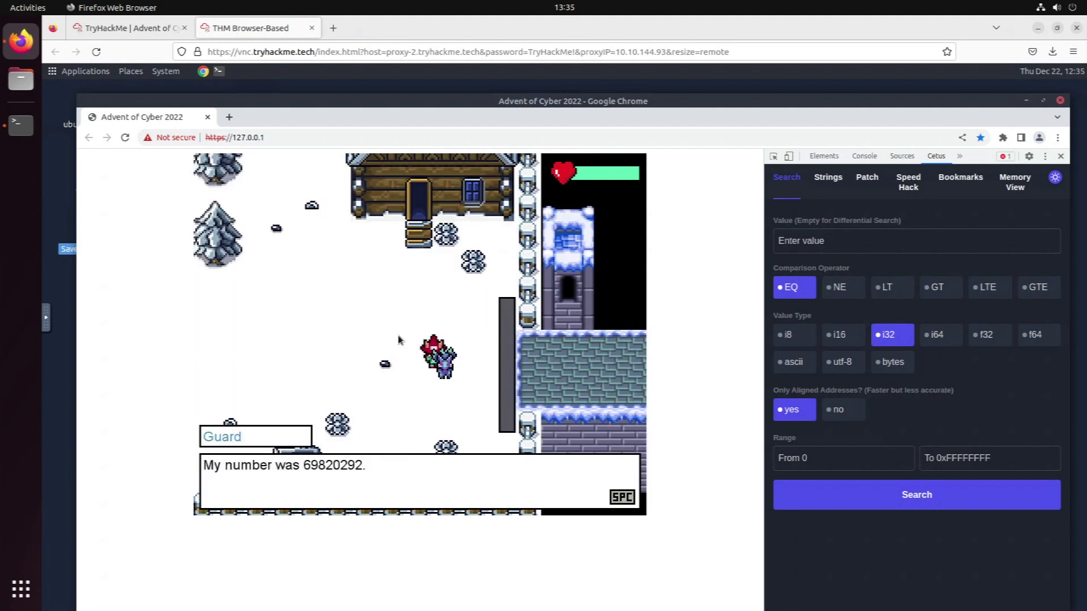
key(space)
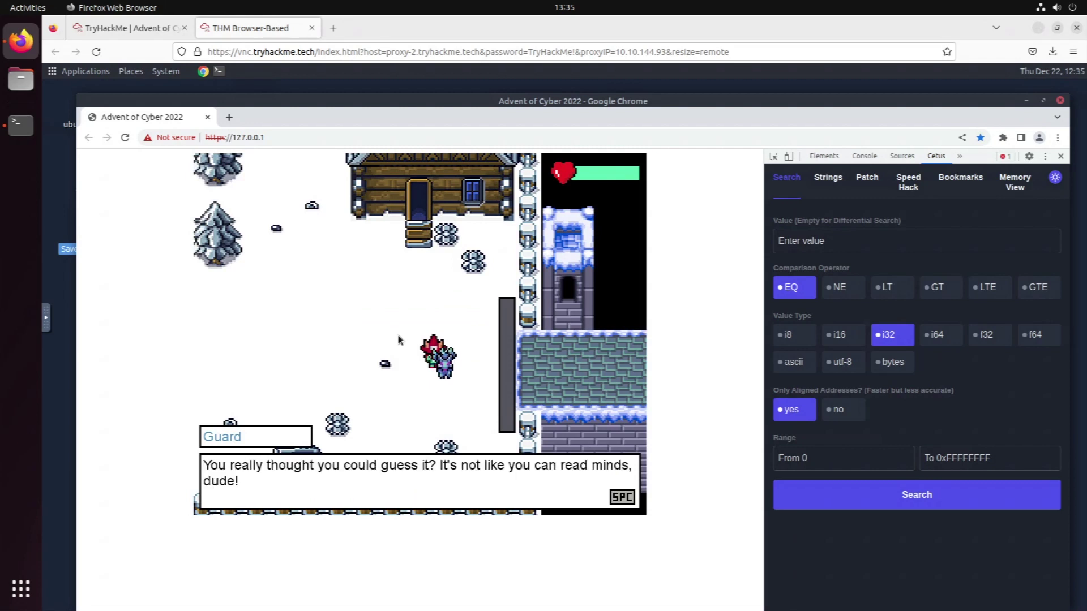
key(space)
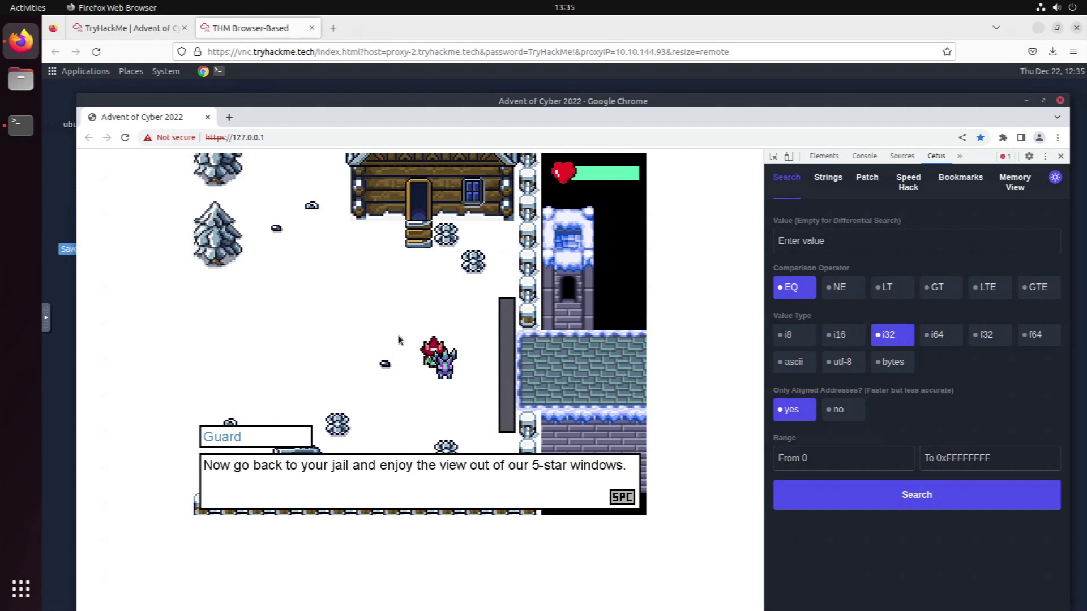
key(space)
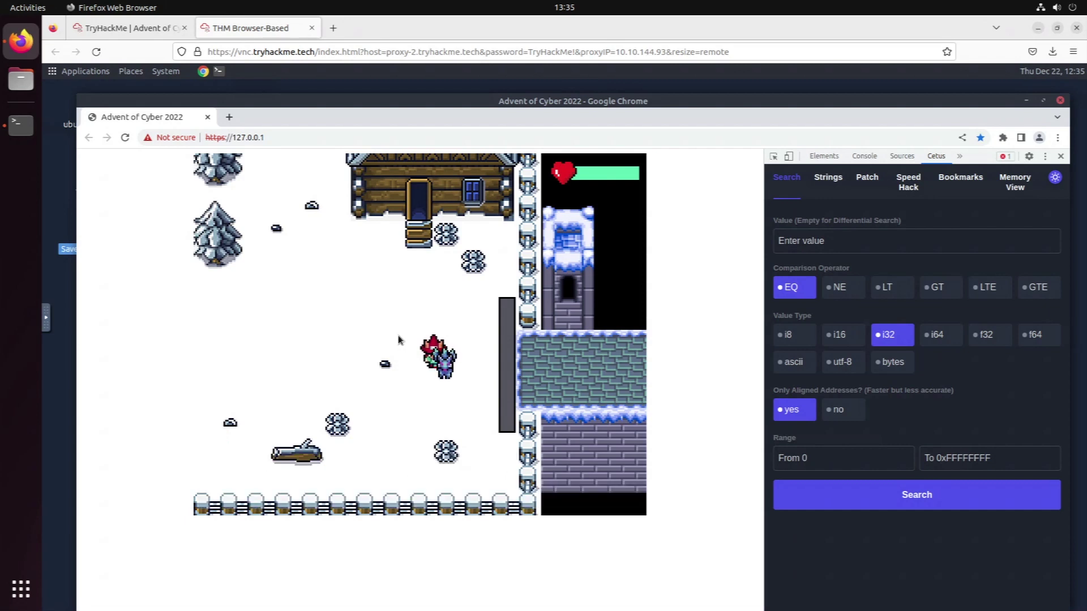
Move the elf slightly down beside the guard, talk to him again and advance to the "Pretty pretty please?" line
key(Down)
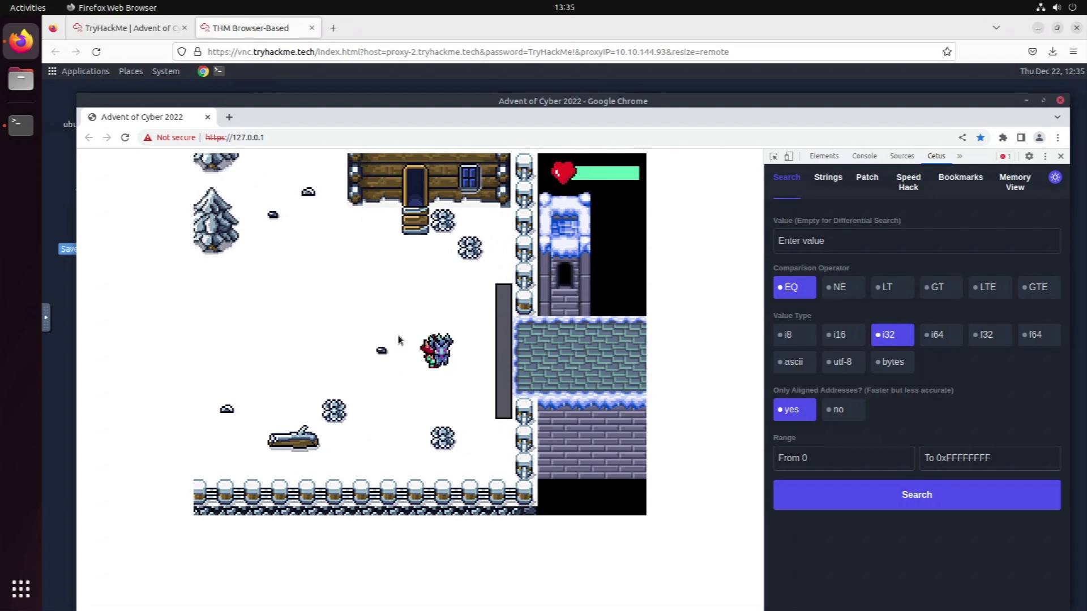
key(space)
key(space)
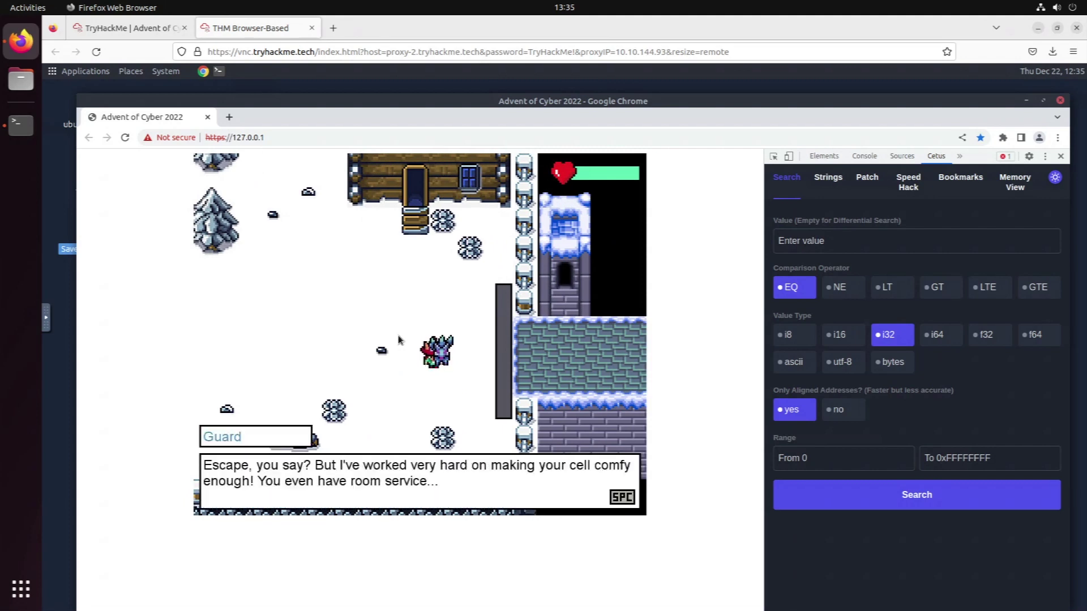
key(space)
key(space)
key(space)
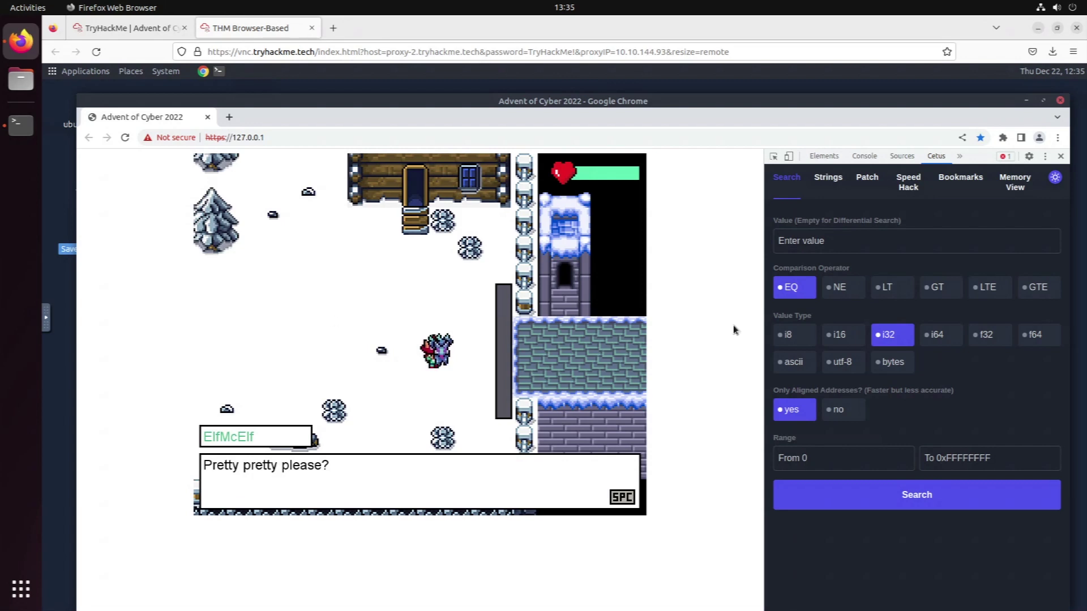
Read the TryHackMe instructions on value types, comparison operators and bookmarking the found address, comparing them with the Cetus search options
click(120, 33)
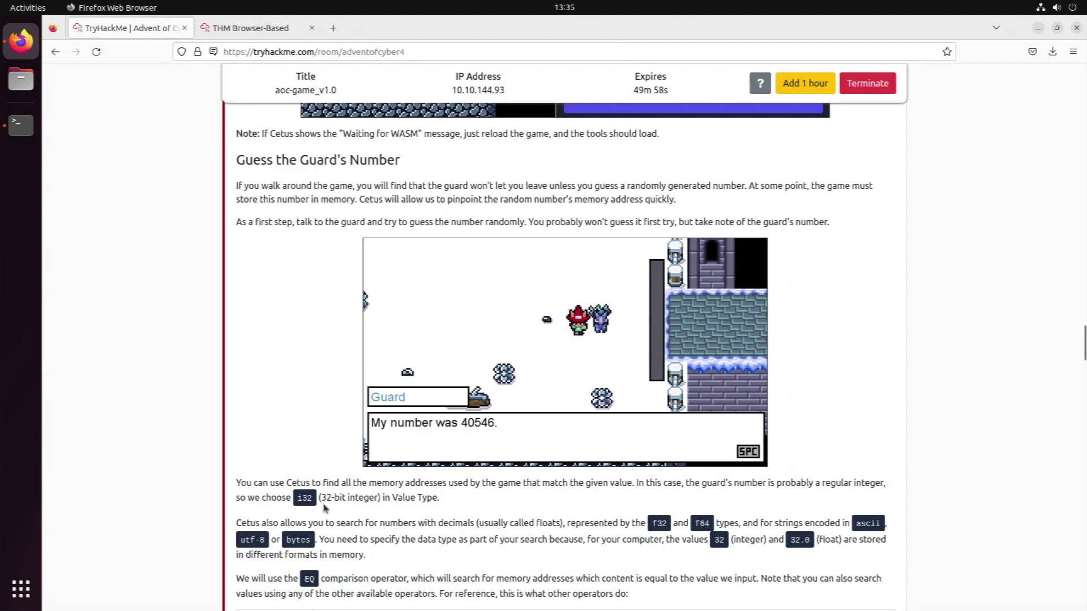
drag(324, 497, 371, 498)
click(379, 498)
scroll(381, 514, down, 3)
click(285, 20)
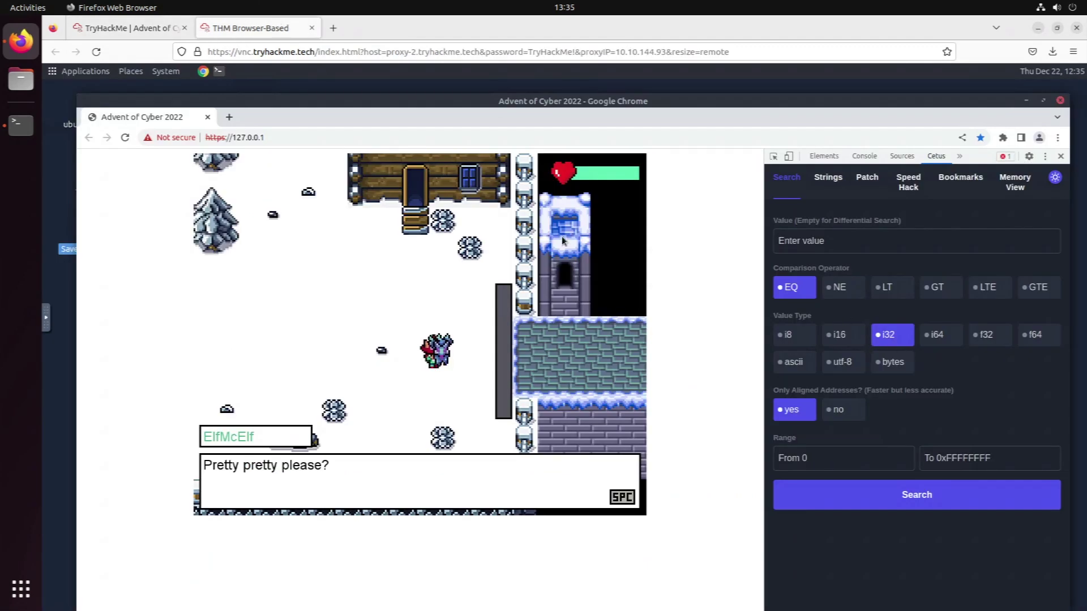
click(131, 28)
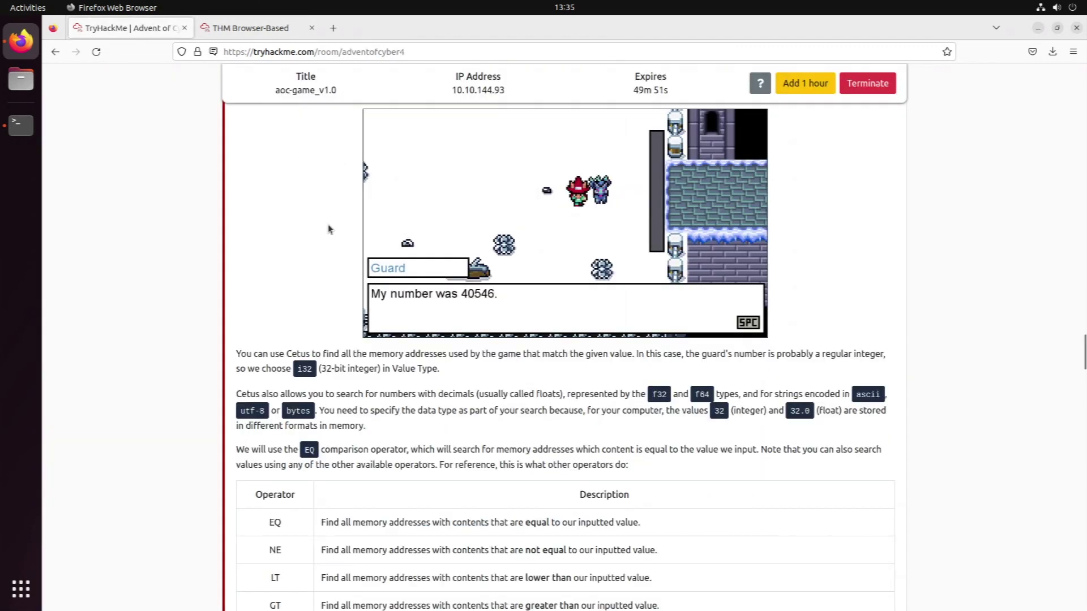
scroll(311, 311, down, 5)
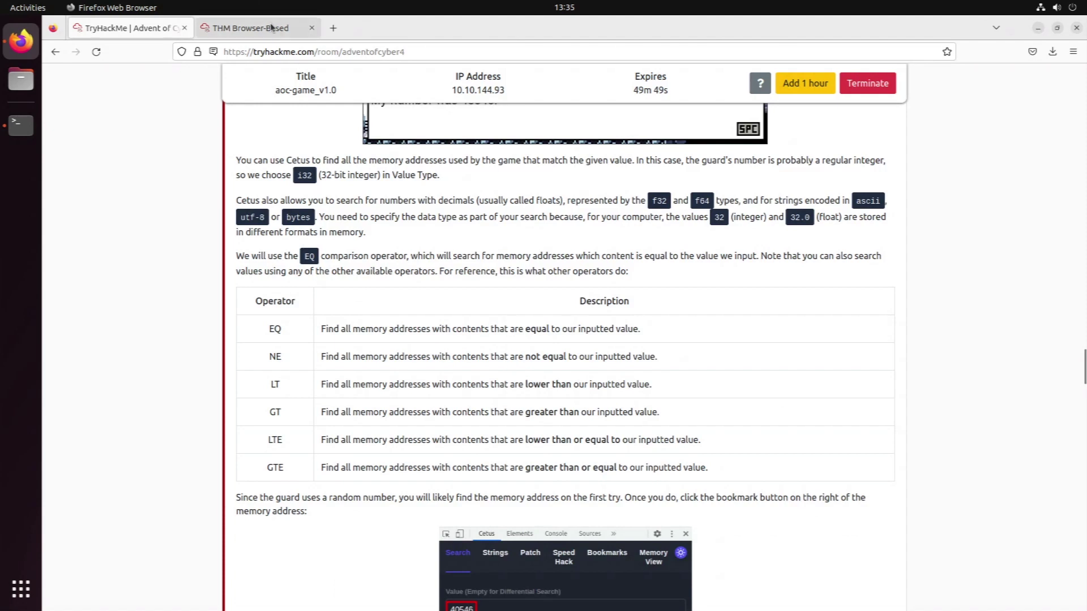
click(306, 28)
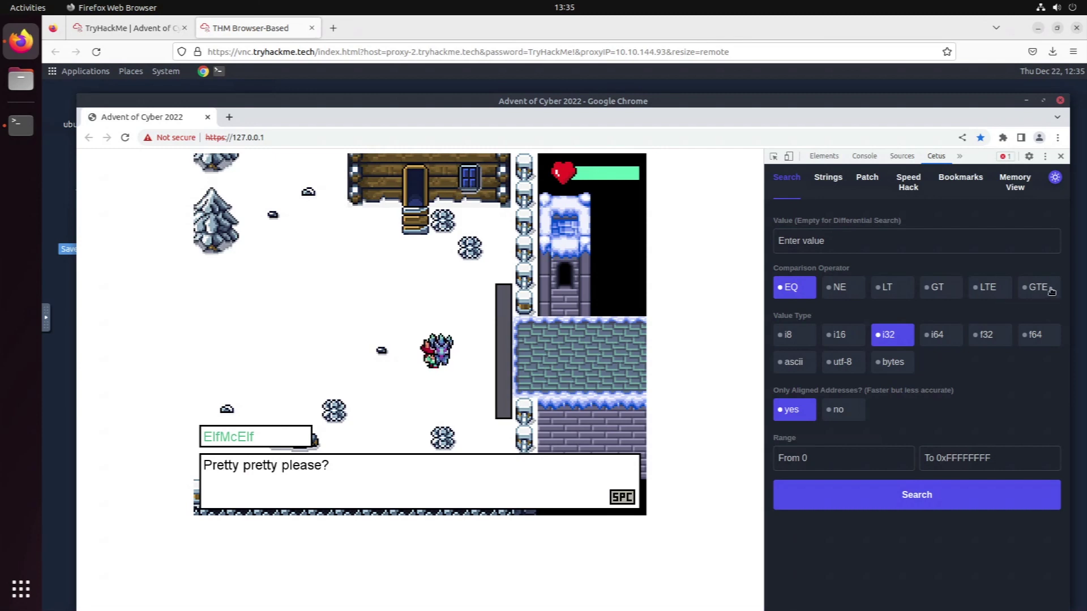
click(134, 30)
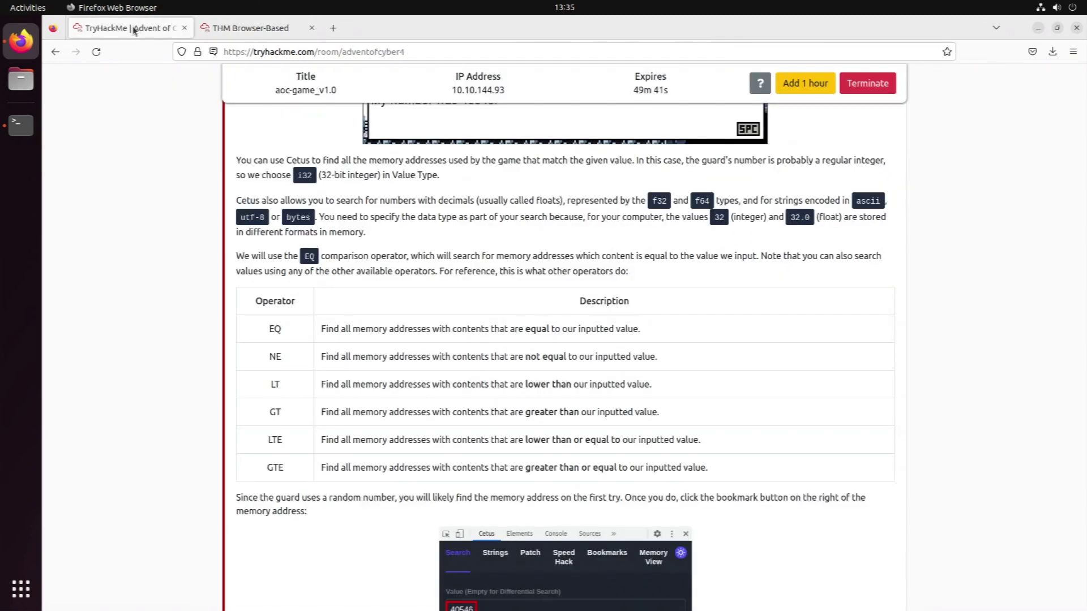
scroll(431, 301, down, 5)
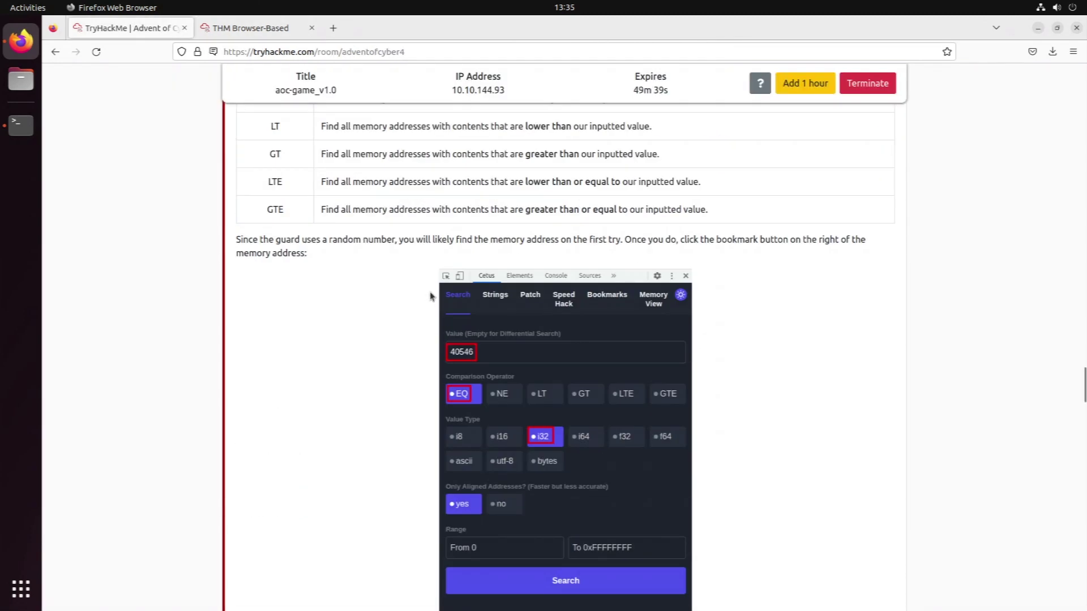
click(249, 27)
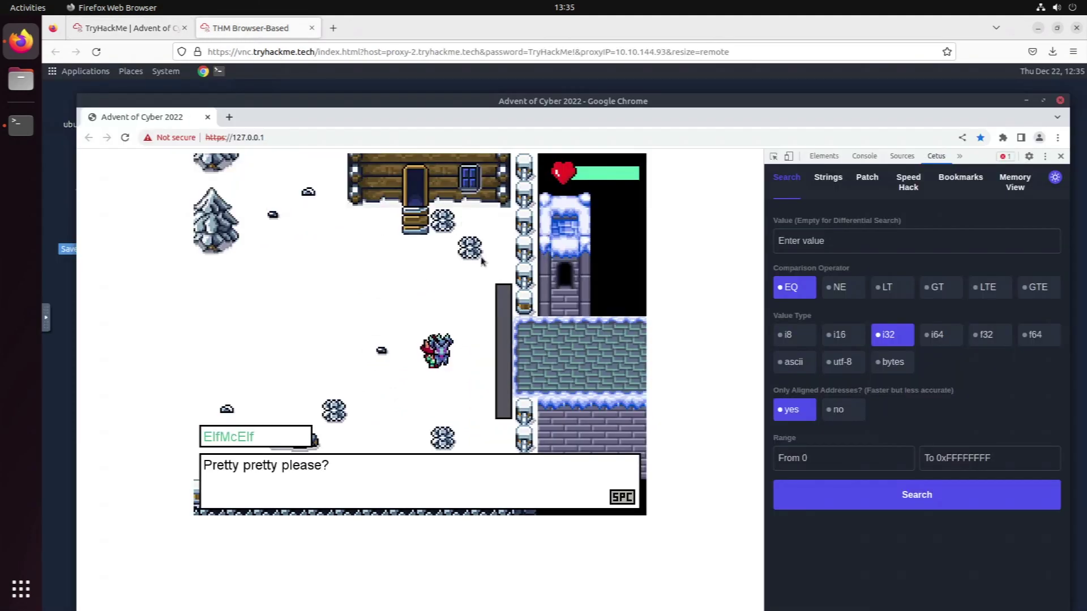
Continue the guard's dialogue to the number prompt and submit 1 as the guess to reveal his number
key(space)
key(space)
key(space)
key(space)
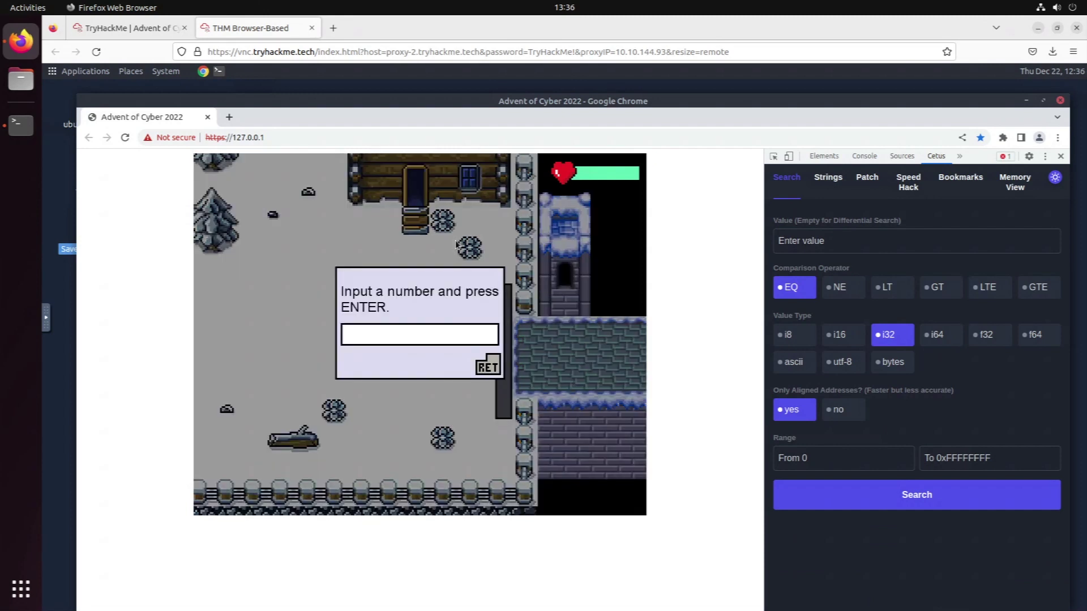
text(1)
key(Return)
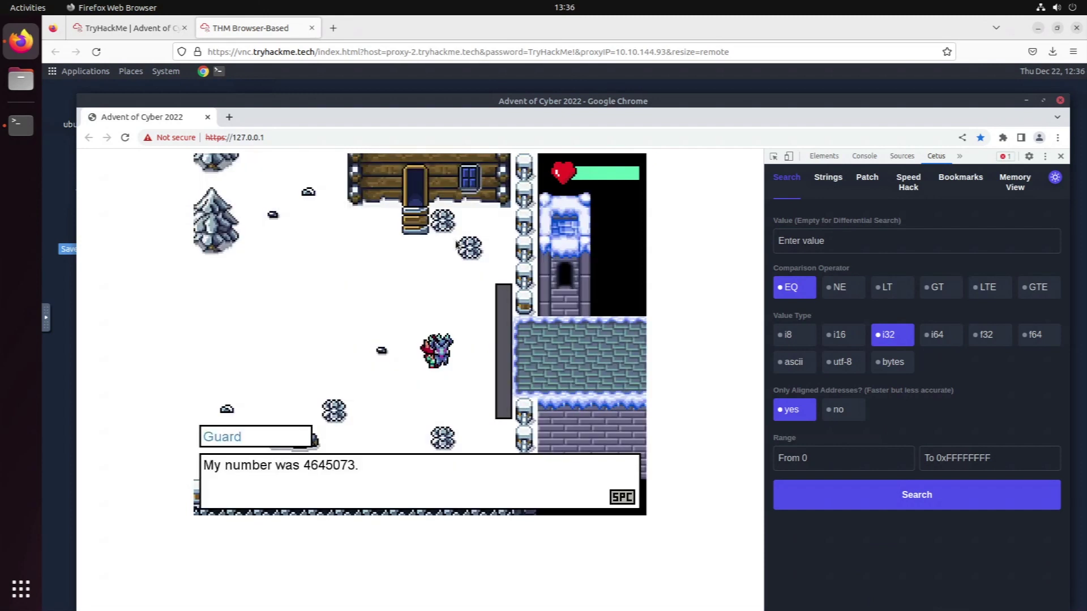
Search the game's memory in Cetus for the value 4645073 using the EQ operator and i32 type
click(810, 238)
text(4645073)
click(884, 497)
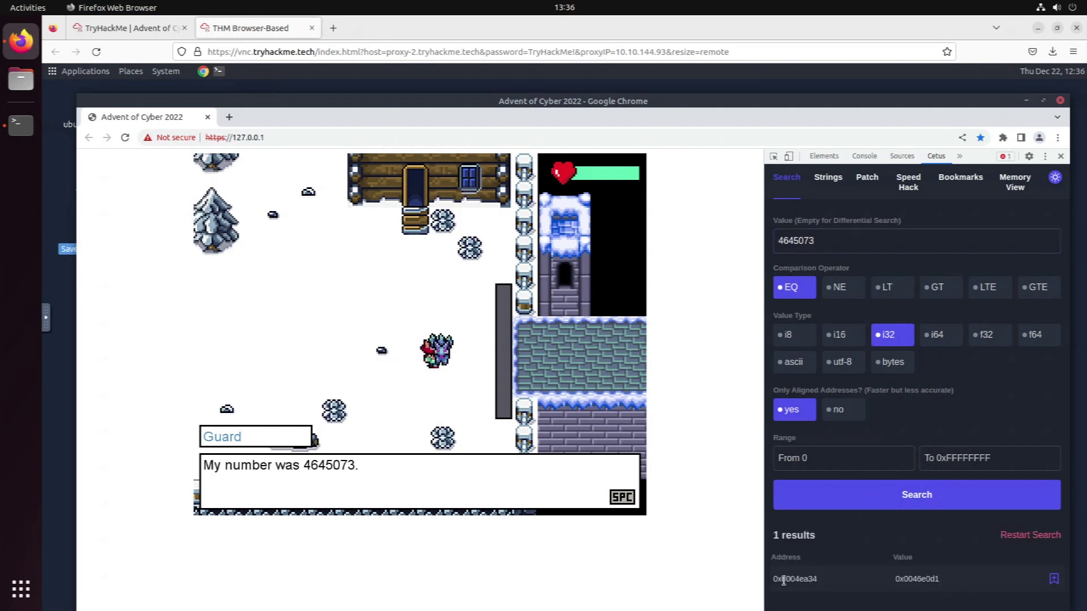
Examine the search result's address and value, check Cetus's Memory View and return to the search results
double_click(812, 578)
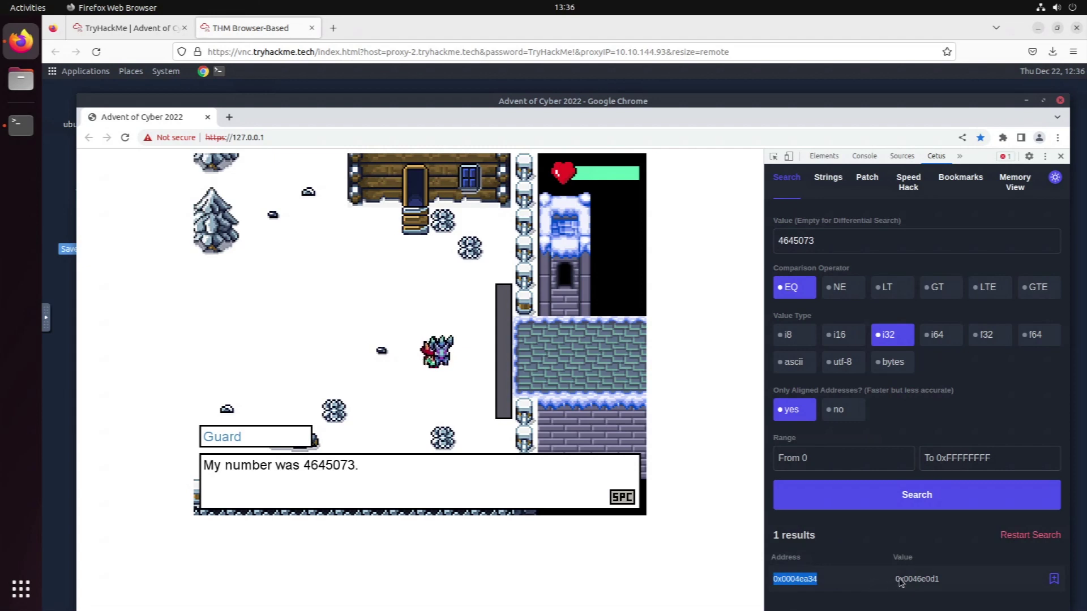
drag(896, 579, 965, 582)
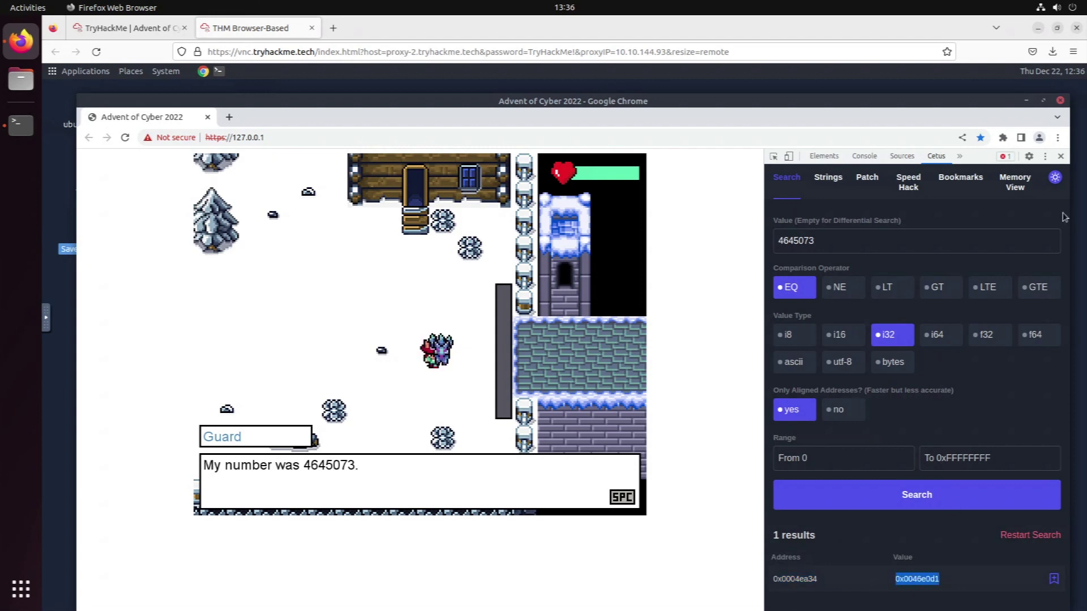
click(1016, 183)
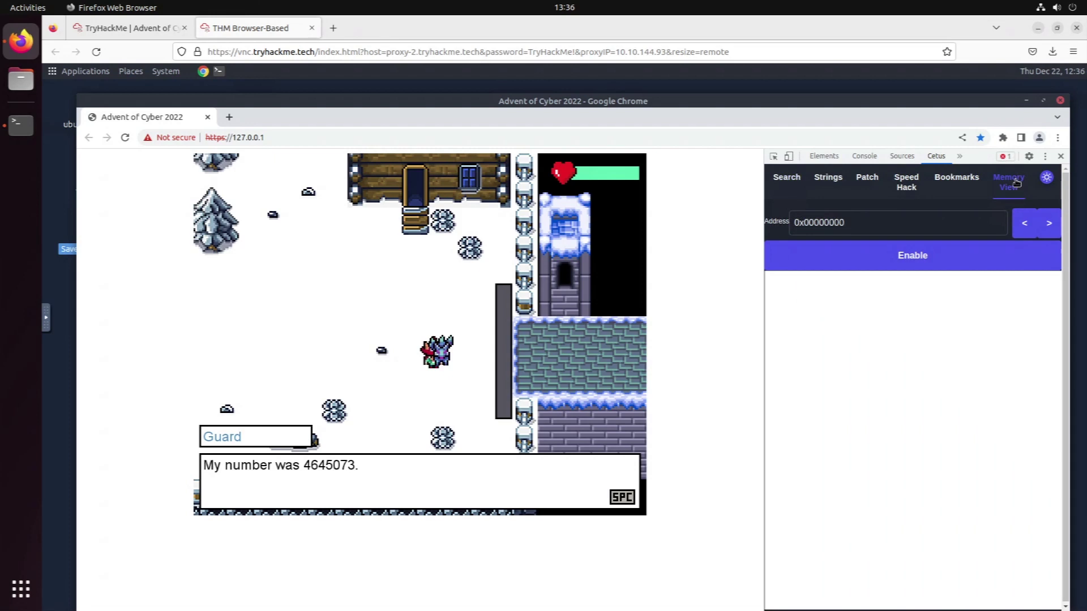
click(784, 181)
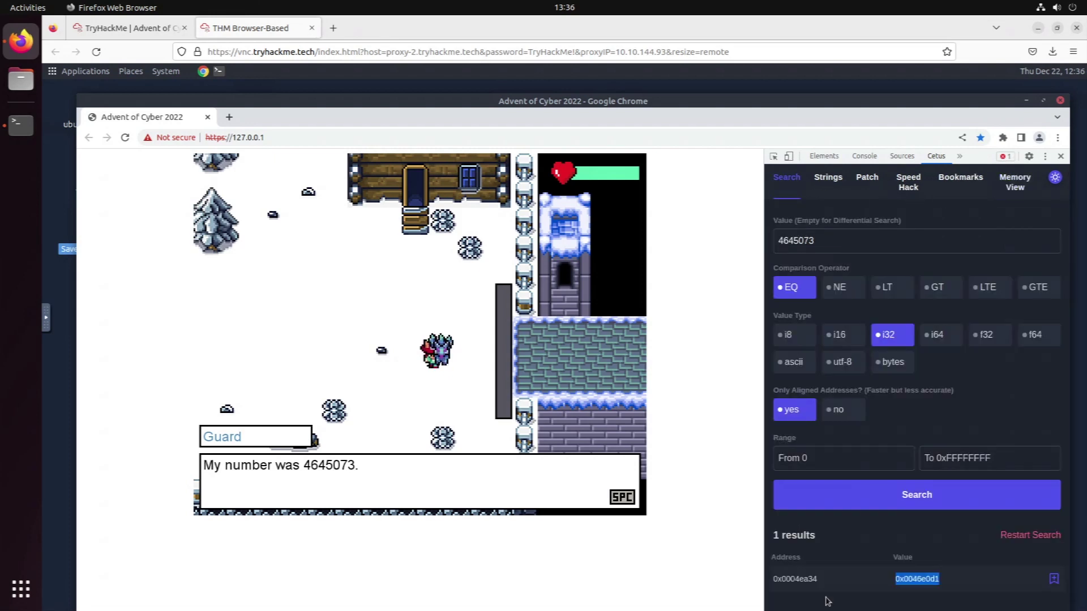
Copy the memory address 0x0004ea34 from the Cetus search result
drag(756, 579, 822, 586)
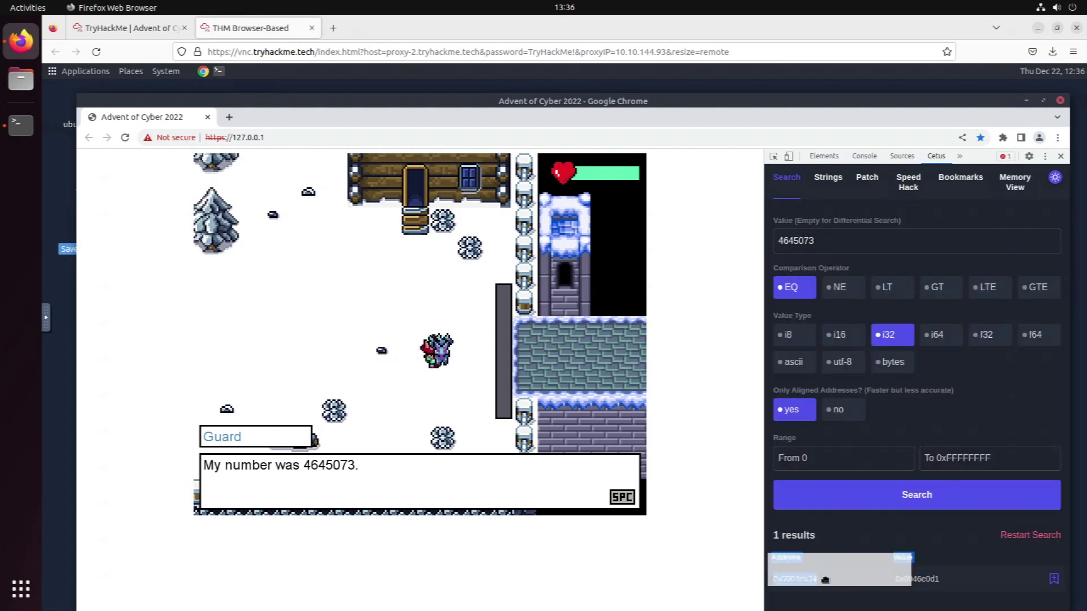
click(821, 585)
double_click(795, 580)
key(ctrl+c)
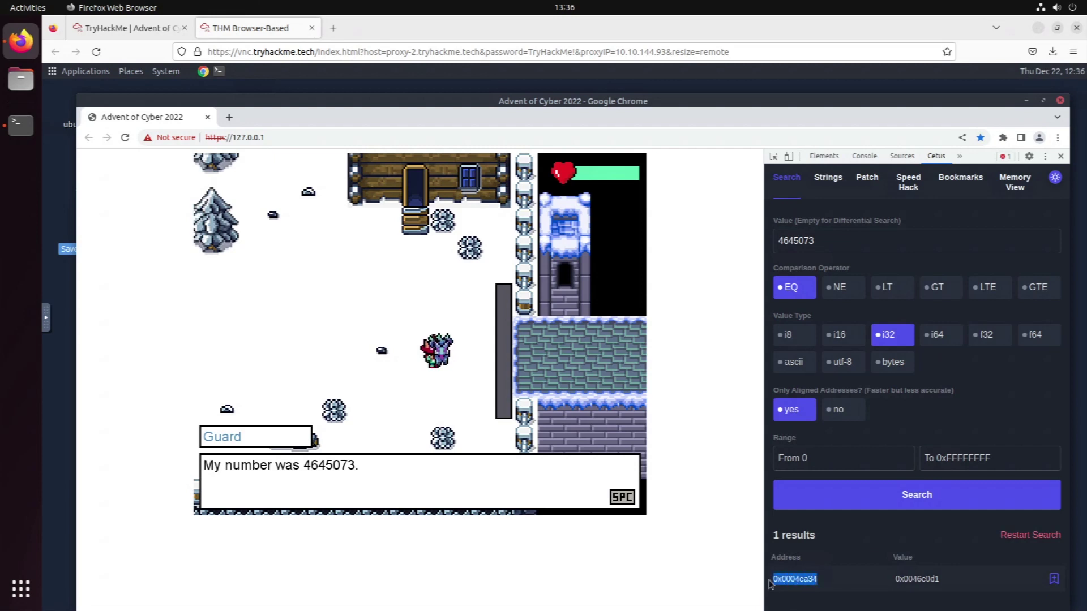
Inspect the memory contents at address 0x0004ea34 in Cetus's Memory View and return to the search results
click(1019, 185)
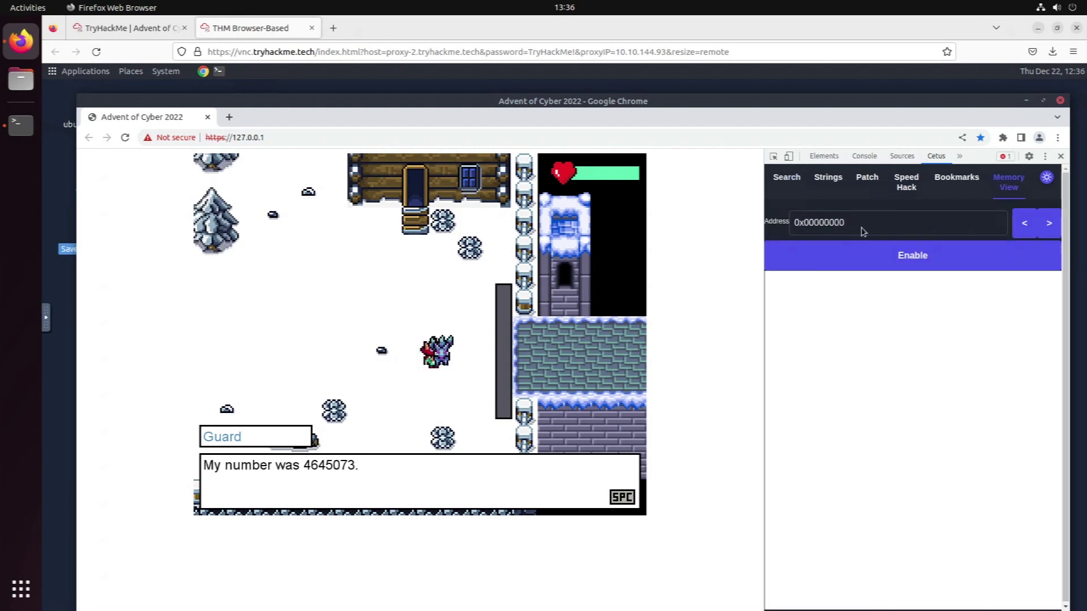
double_click(793, 224)
key(ctrl+v)
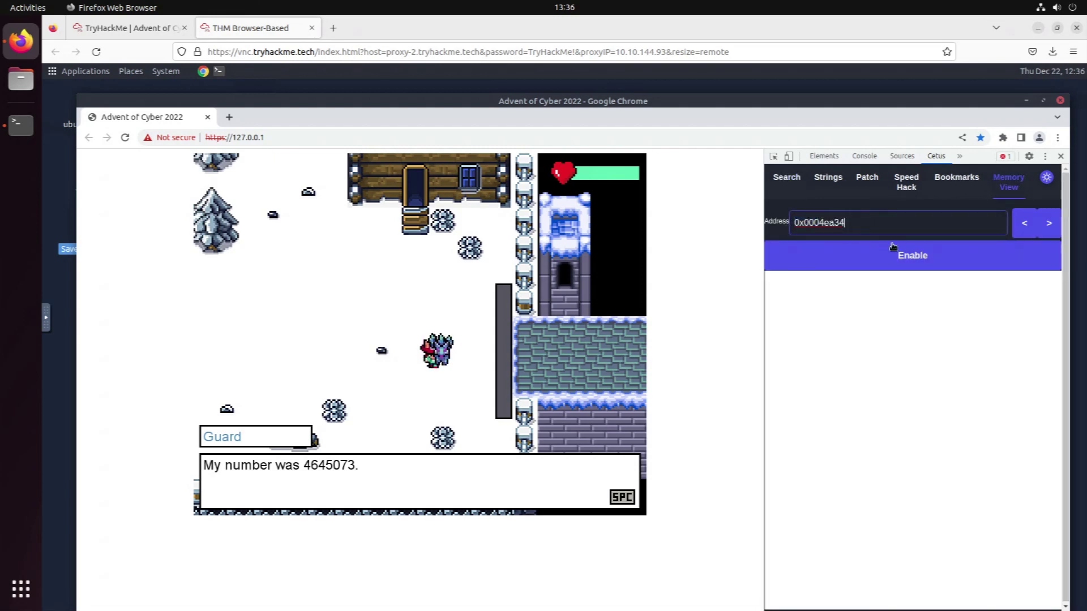
click(1015, 256)
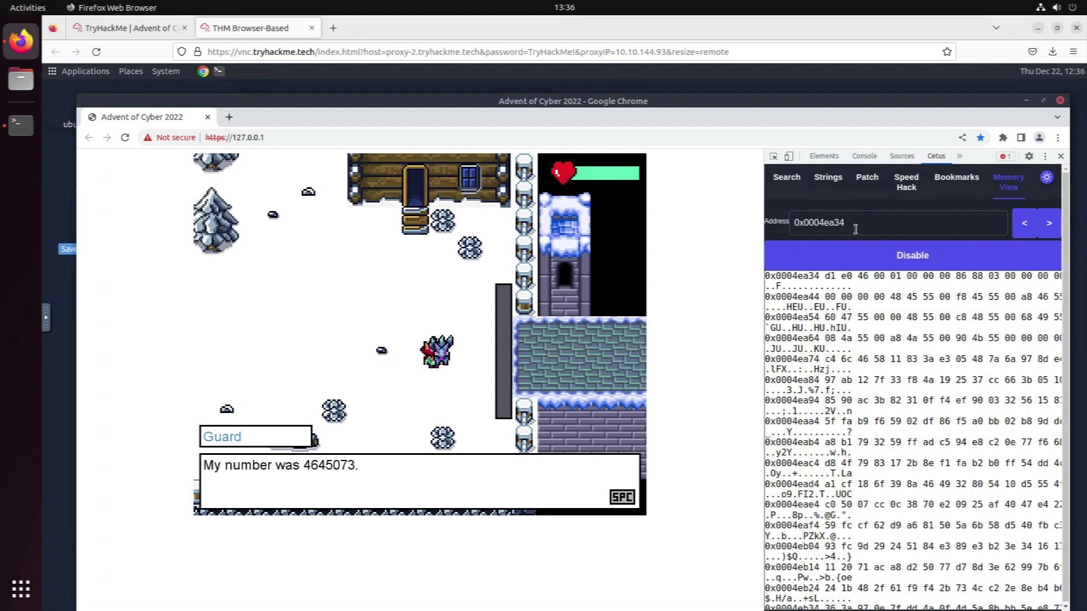
click(791, 180)
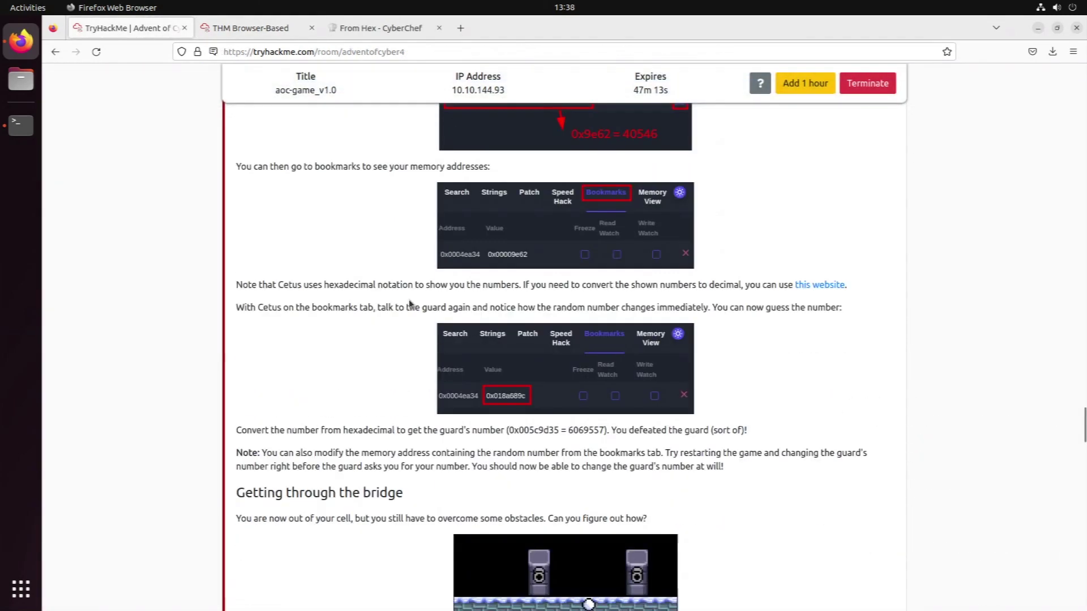
Bookmark the search result at 0x0004ea34 as the task instructions describe and display the Cetus bookmarks
scroll(521, 361, down, 1)
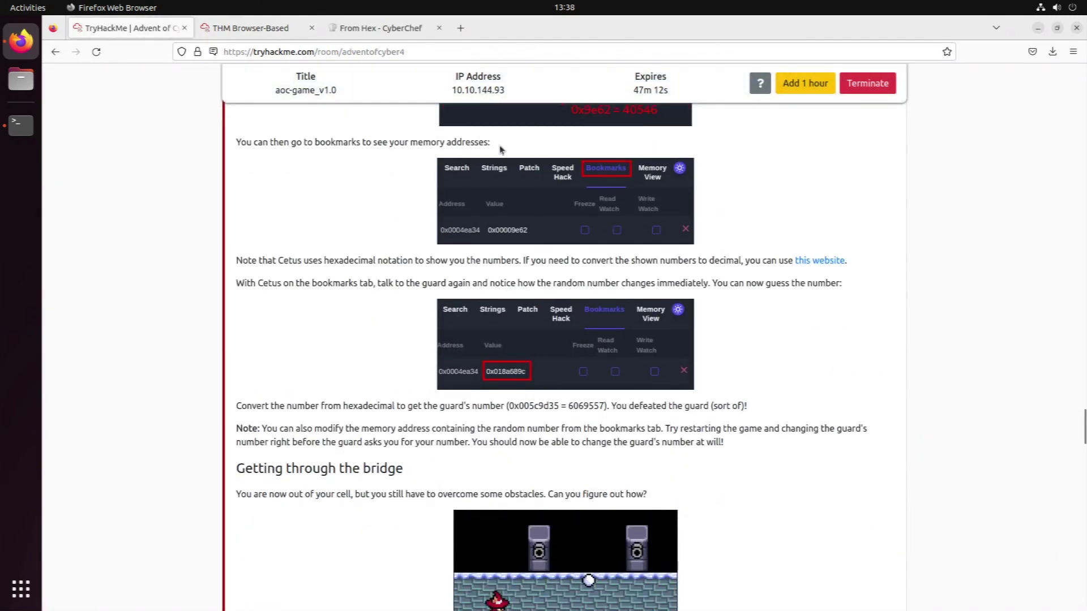
click(389, 28)
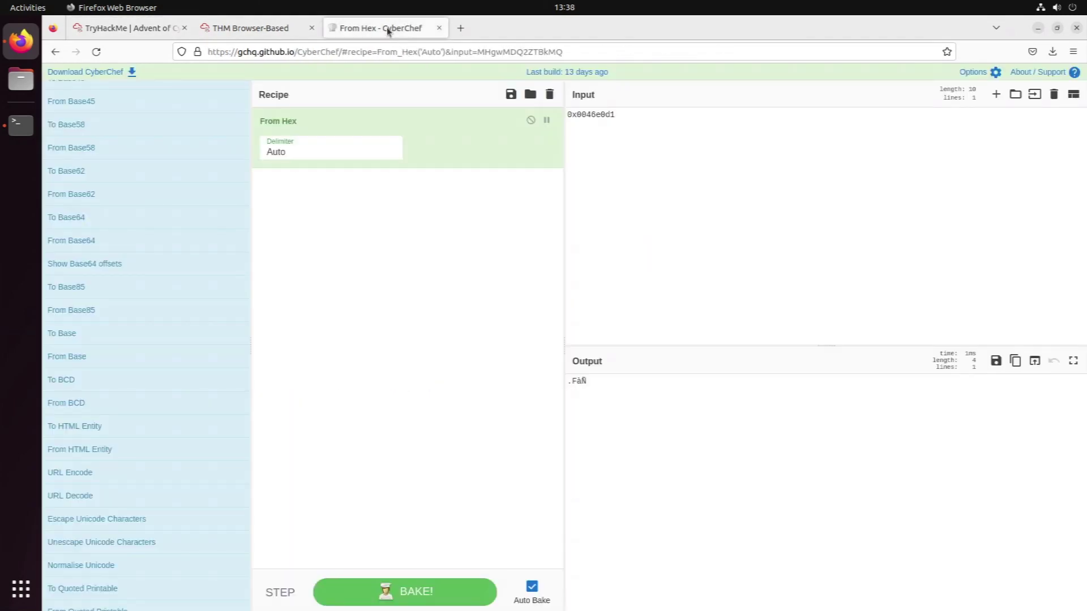
click(274, 27)
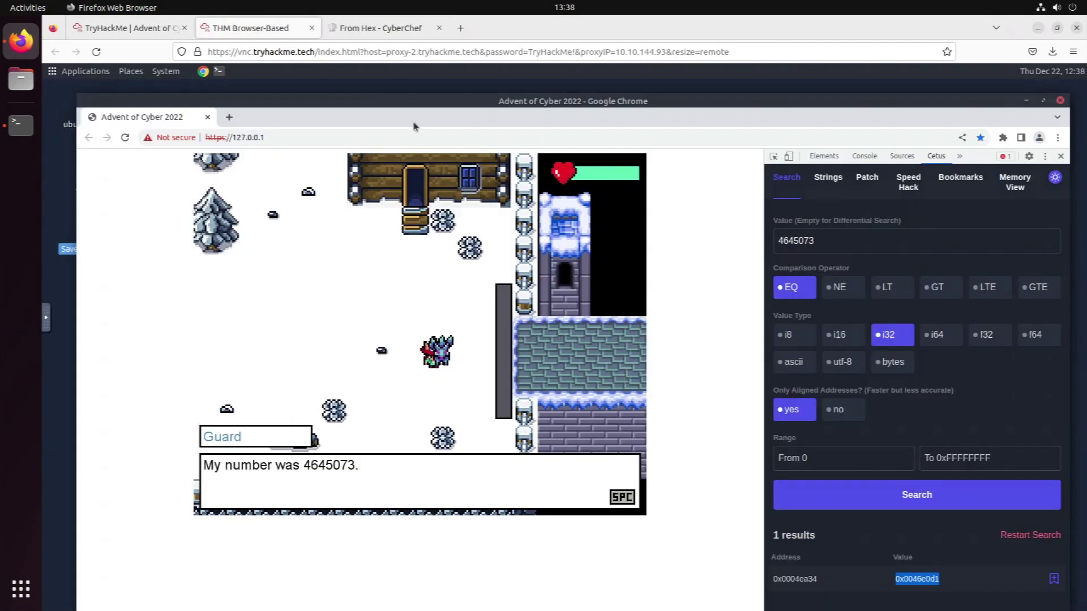
click(1054, 580)
click(960, 177)
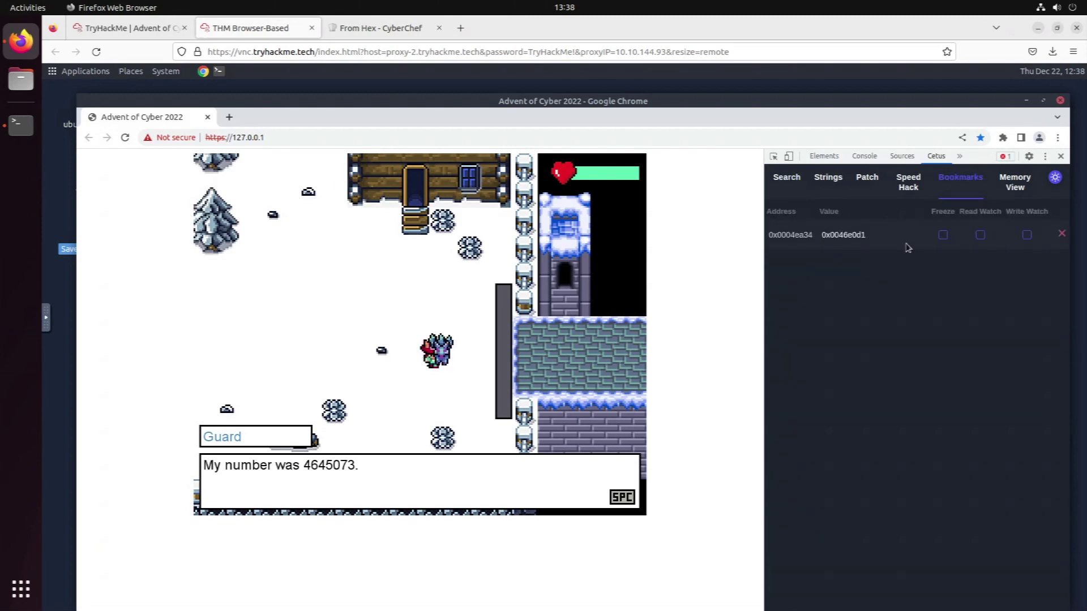
Try the Write Watch and Read Watch options on the bookmarked address, consulting the task instructions in between
click(1028, 235)
click(980, 235)
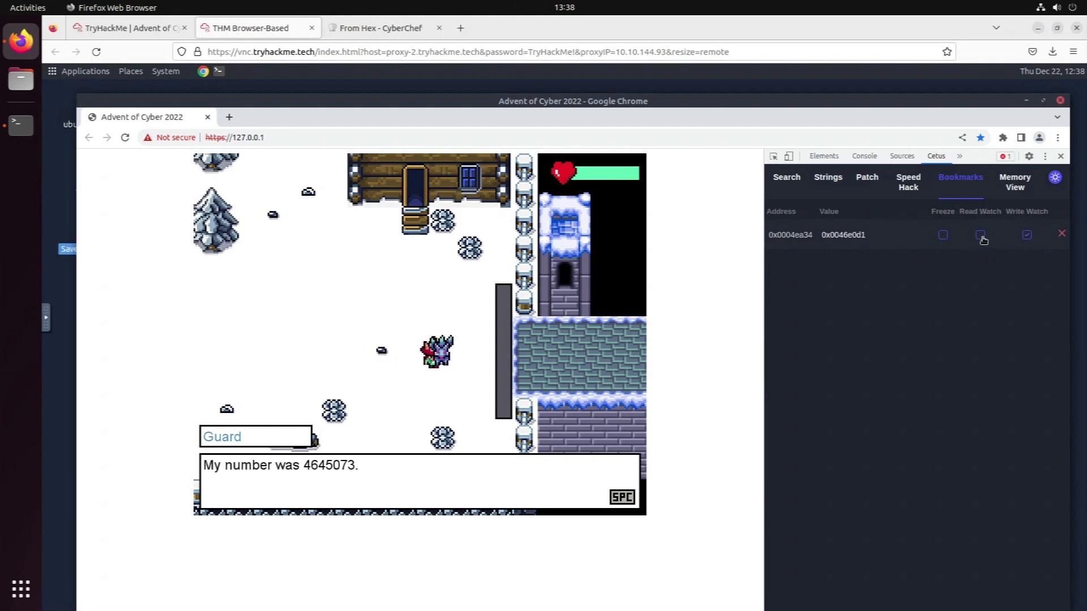
click(120, 34)
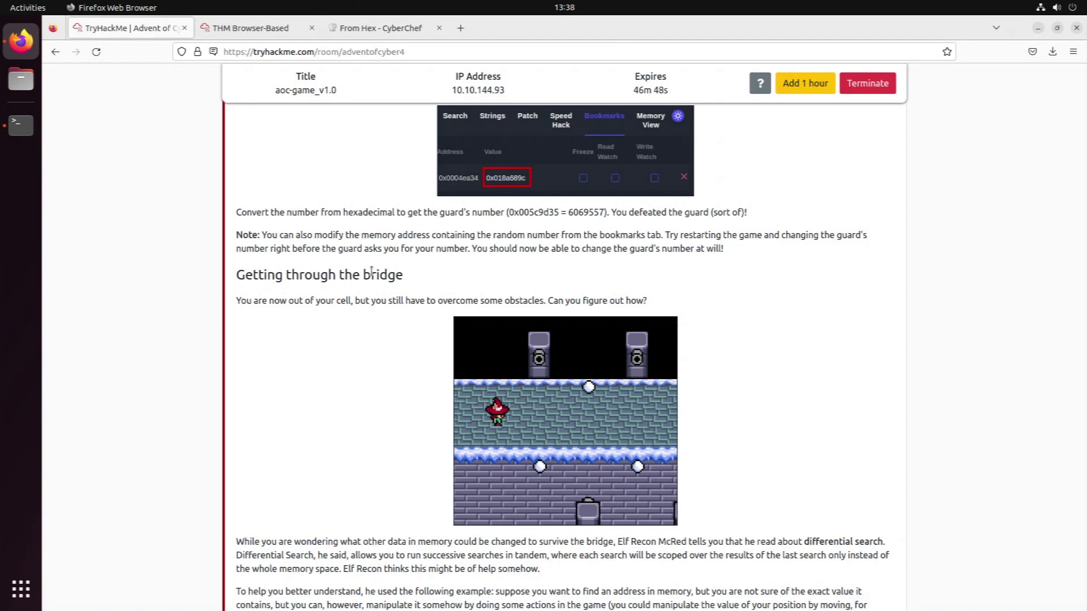
click(386, 29)
click(281, 30)
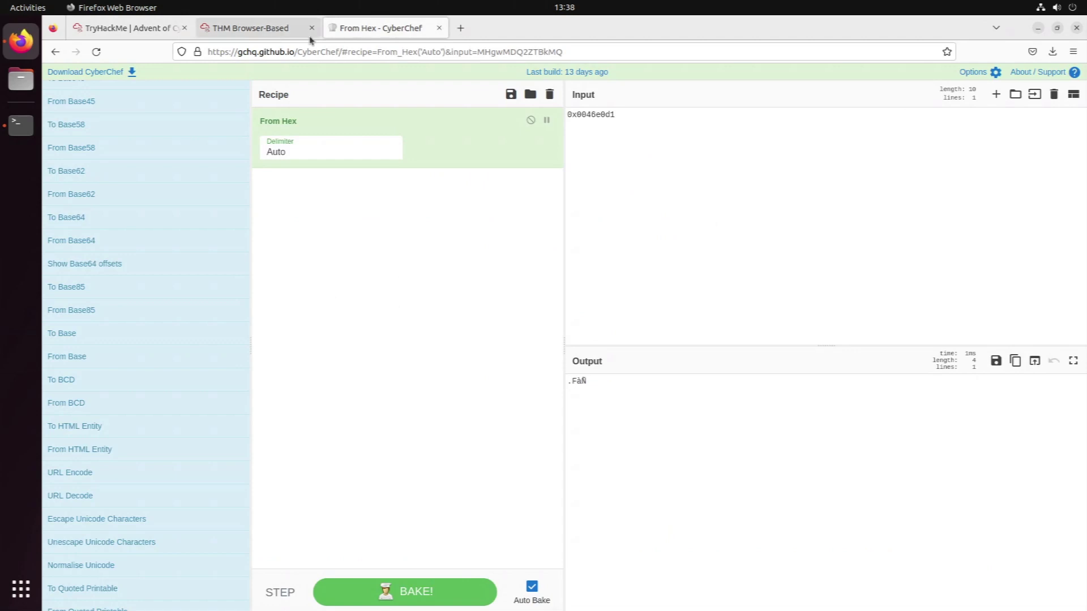
click(1027, 234)
click(980, 234)
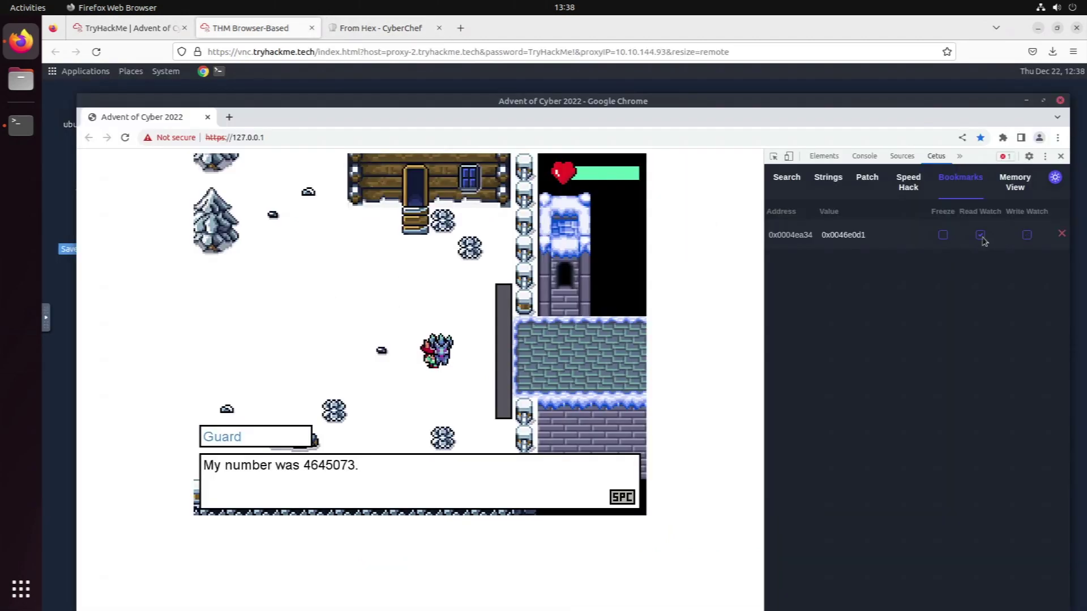
Change the bookmarked value at 0x0004ea34 to 0x0046e01
double_click(849, 233)
click(902, 235)
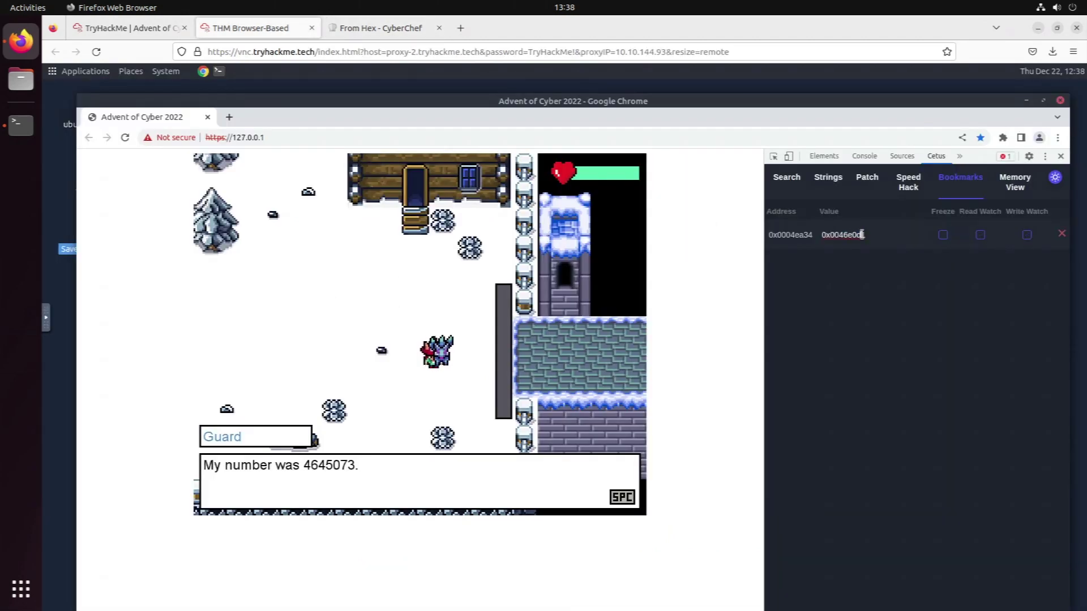
key(BackSpace)
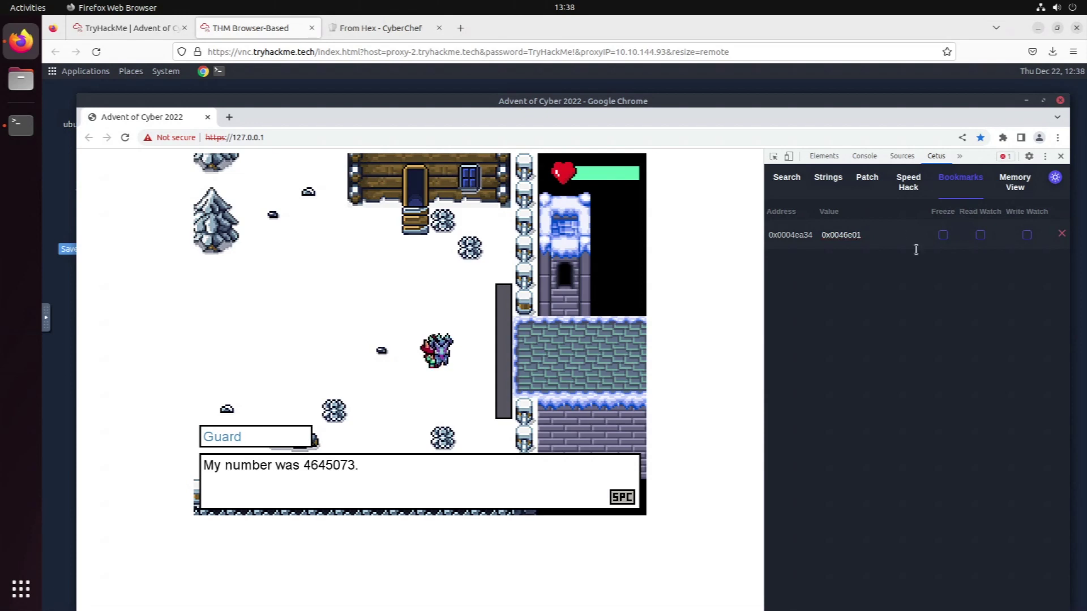
Return to the game and finish the guard's dialogue about the failed guess
click(561, 398)
key(space)
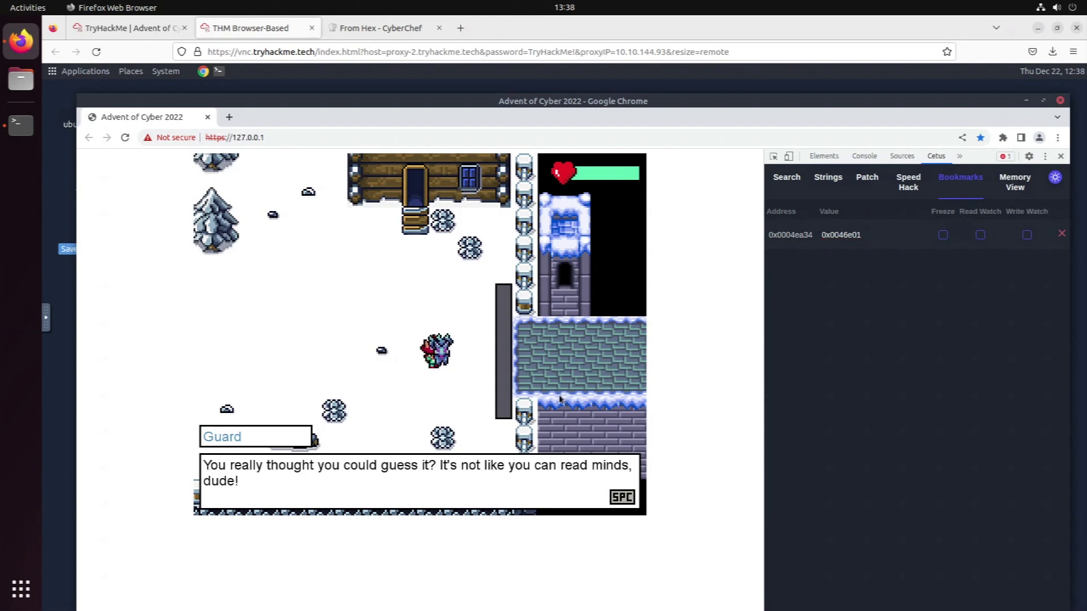
key(space)
key(space)
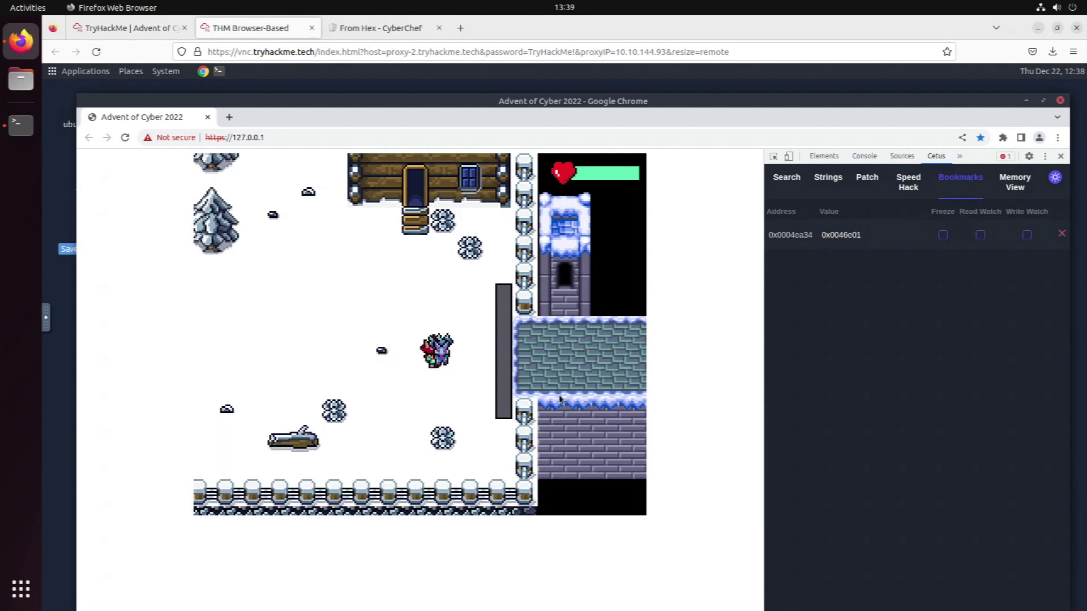
Talk to the guard again and advance his dialogue to the number prompt
key(space)
key(space)
key(space)
key(space)
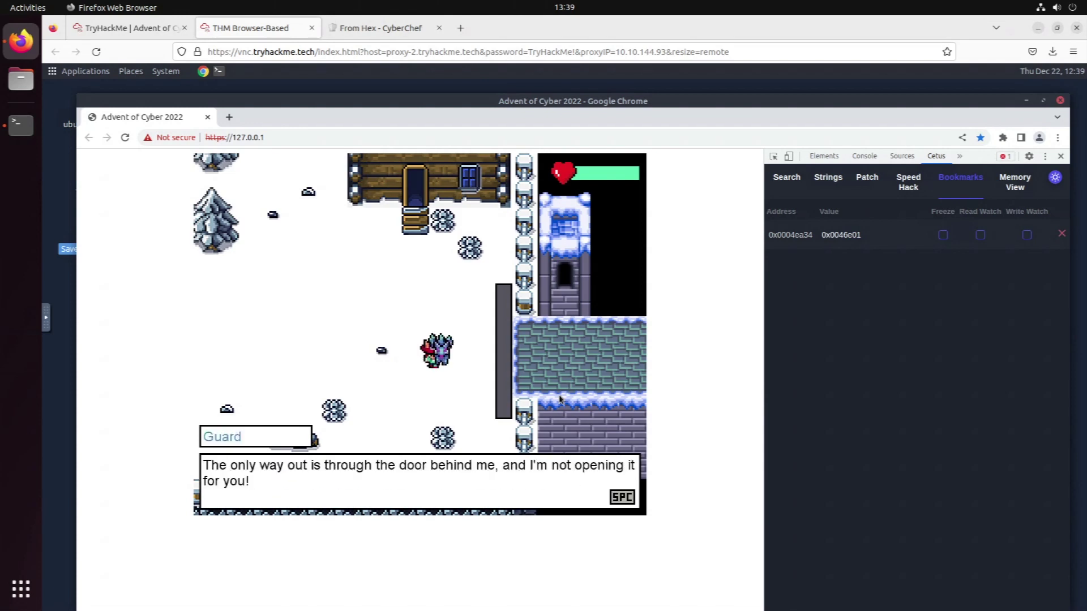
key(space)
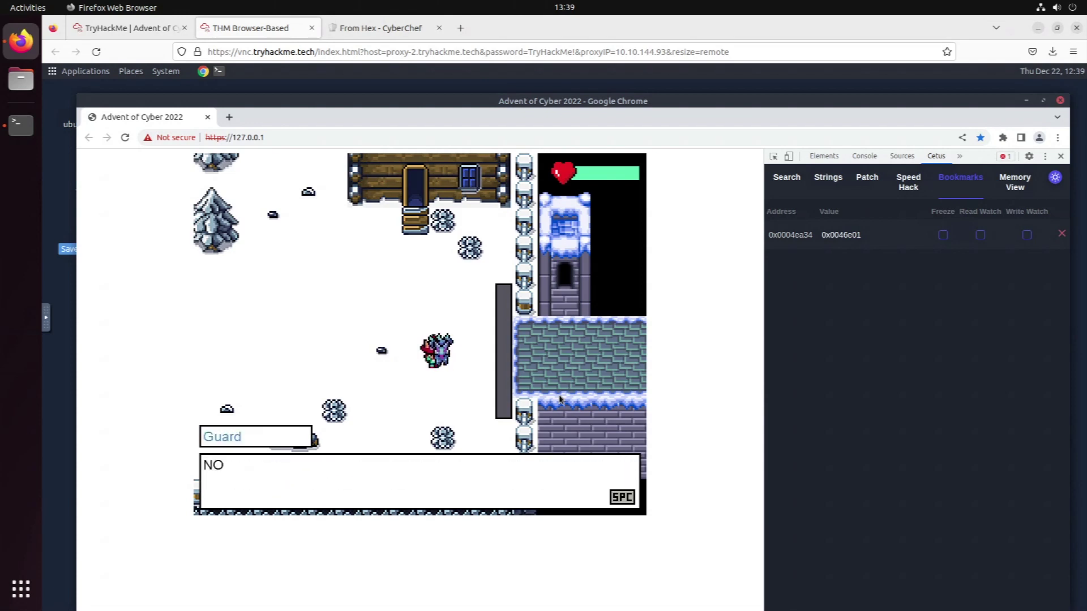
key(space)
key(space)
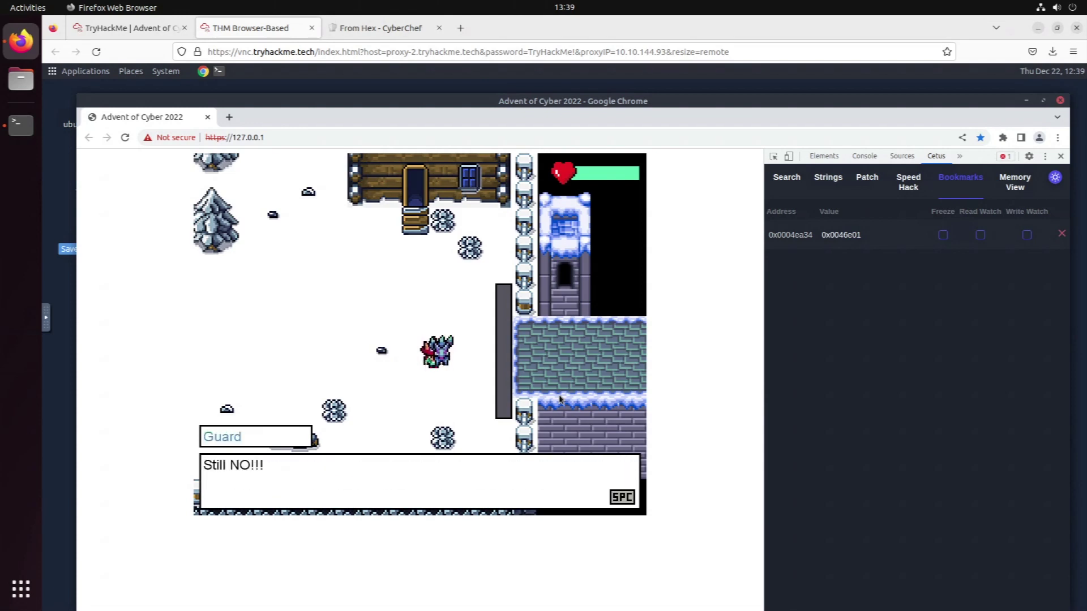
key(space)
key(space)
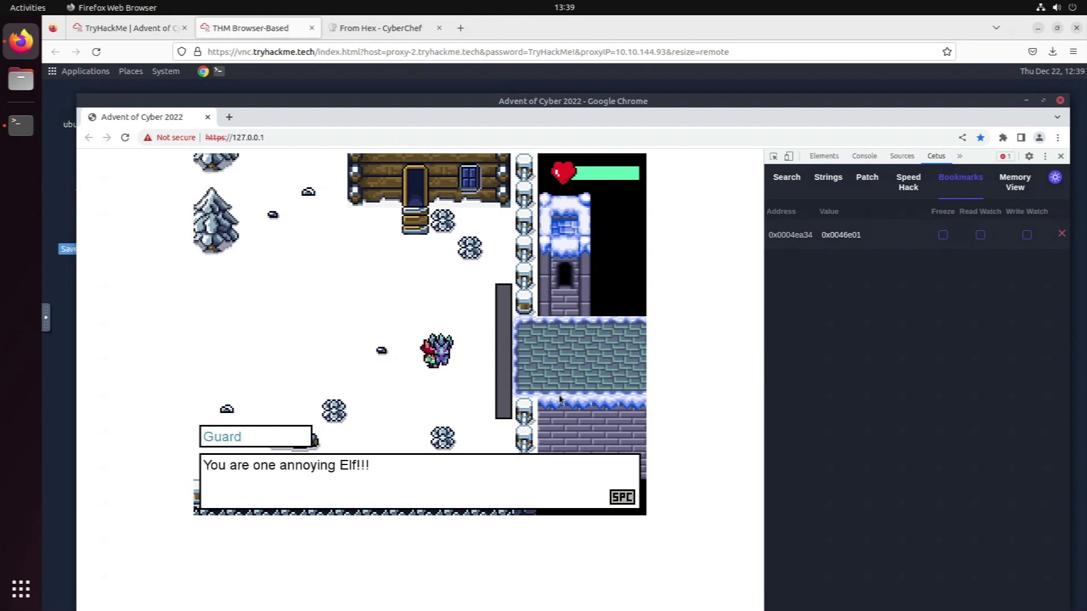
key(space)
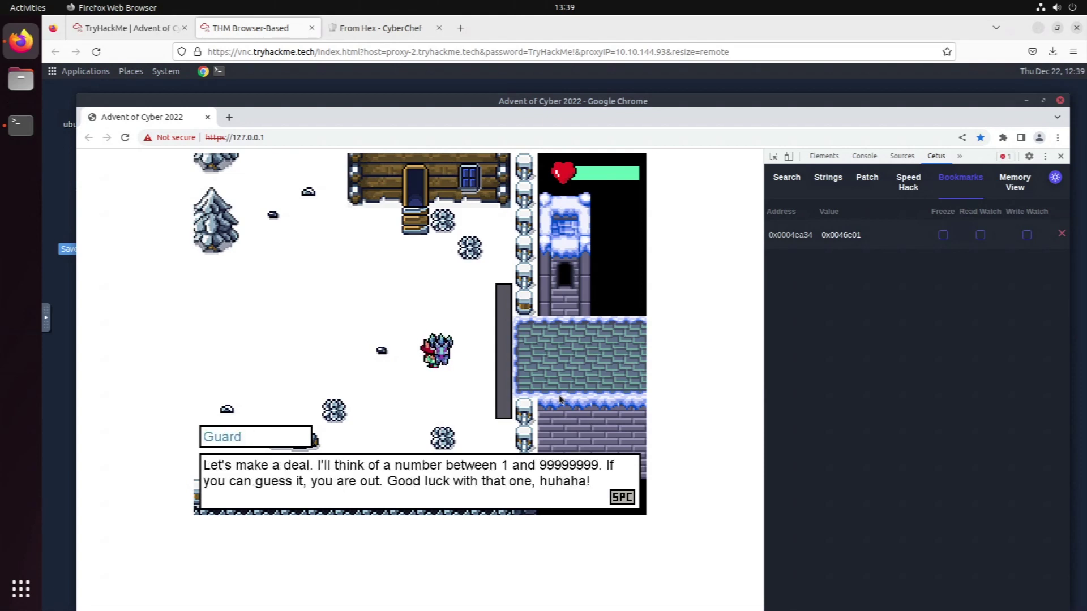
key(space)
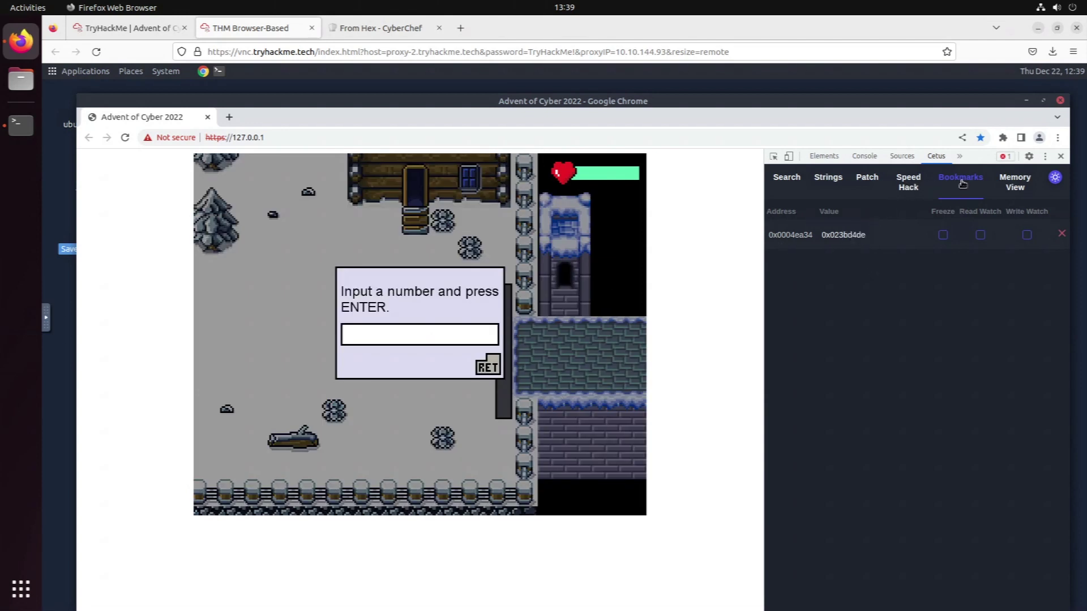
Replace the bookmarked value at 0x0004ea34 with 0x0046e0d1, copied from the earlier search result
click(906, 179)
click(964, 180)
drag(865, 234, 836, 235)
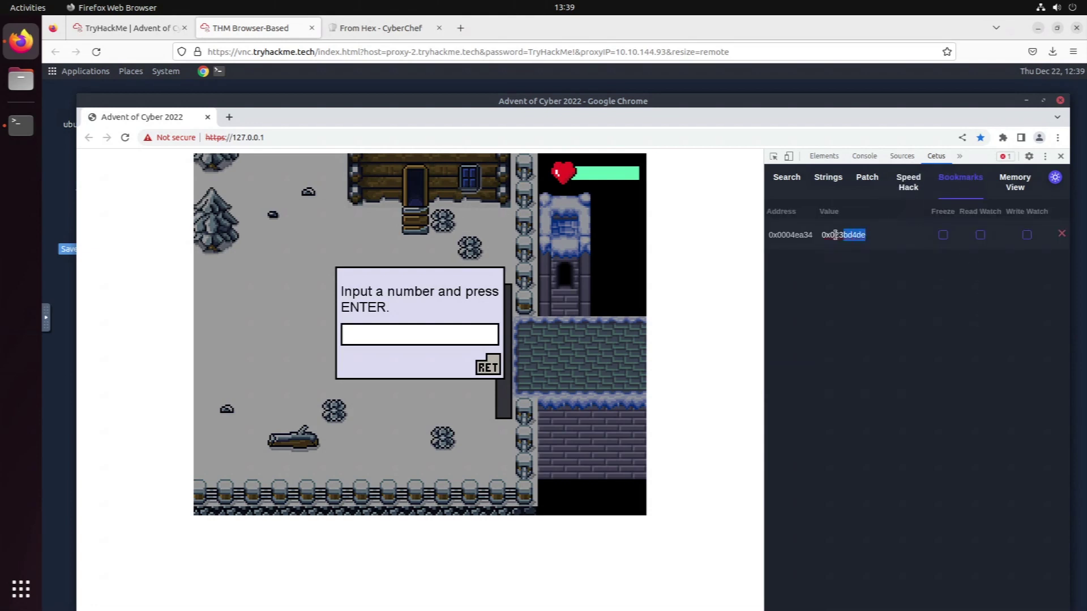
click(792, 180)
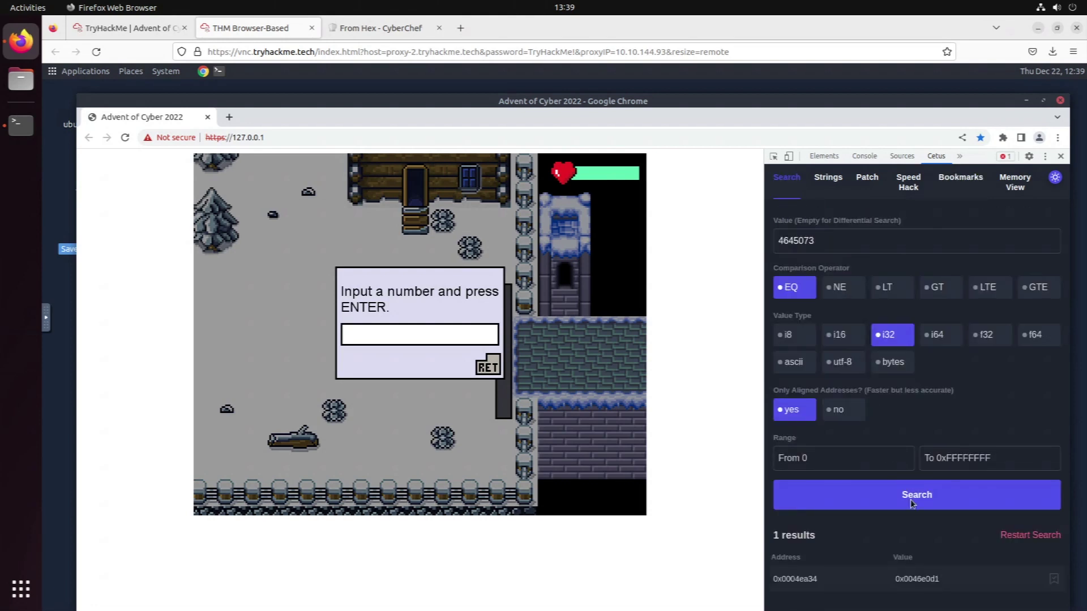
drag(944, 585, 895, 586)
key(ctrl+c)
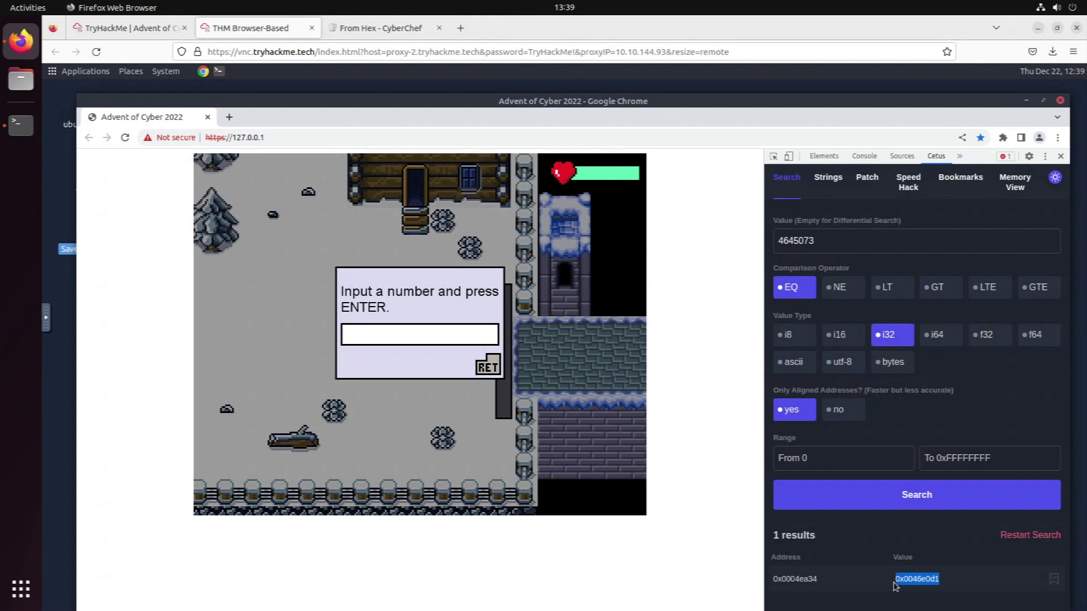
click(959, 180)
drag(866, 234, 823, 237)
key(ctrl+v)
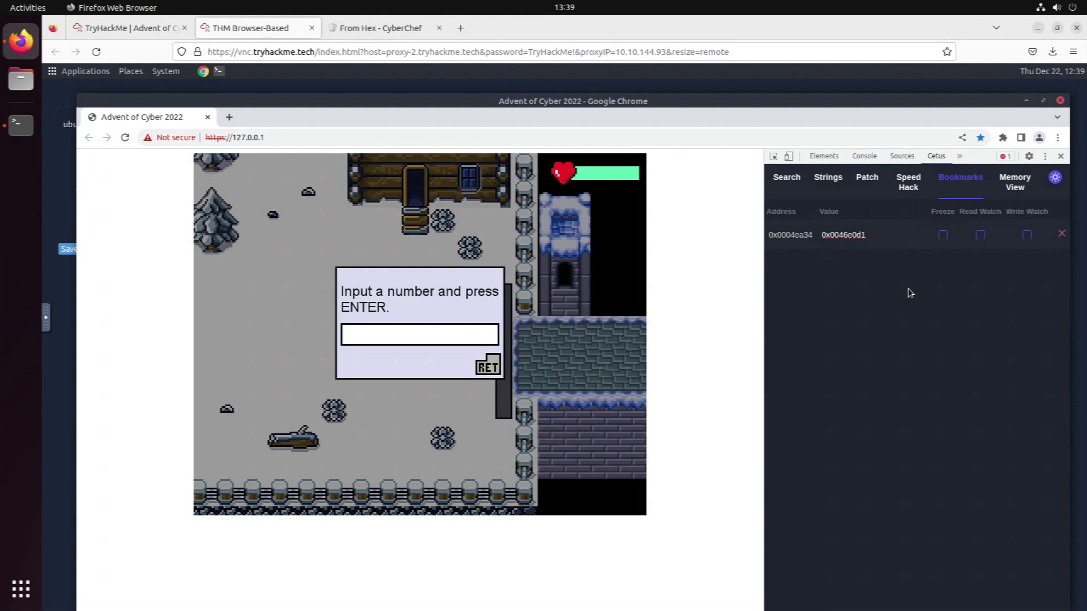
Check the searched decimal number in Cetus and submit 4645073 as the guess to the guard
click(798, 180)
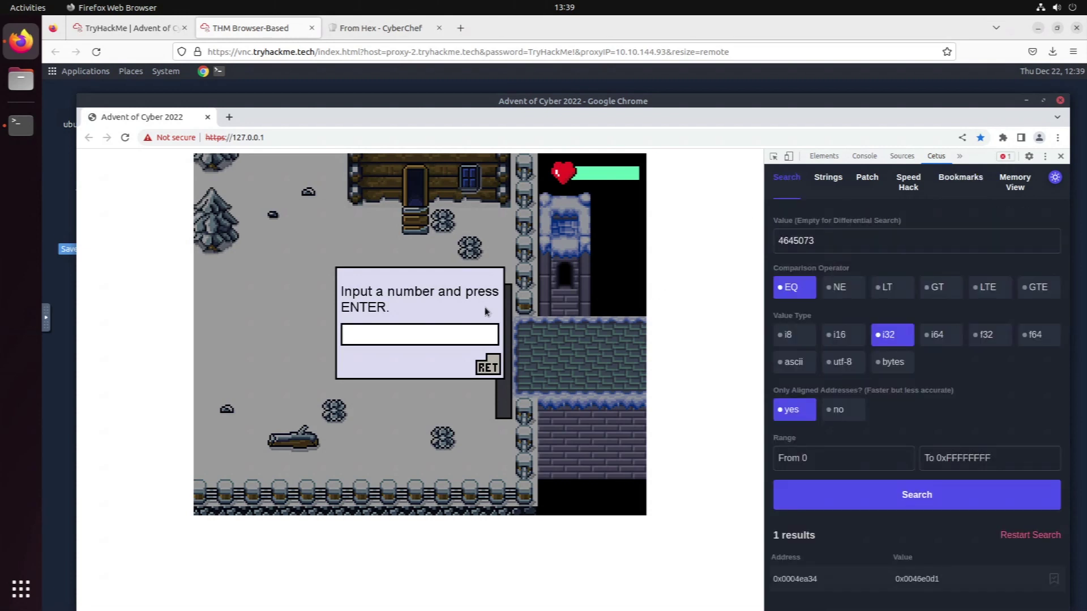
click(443, 338)
text(4645073)
key(Return)
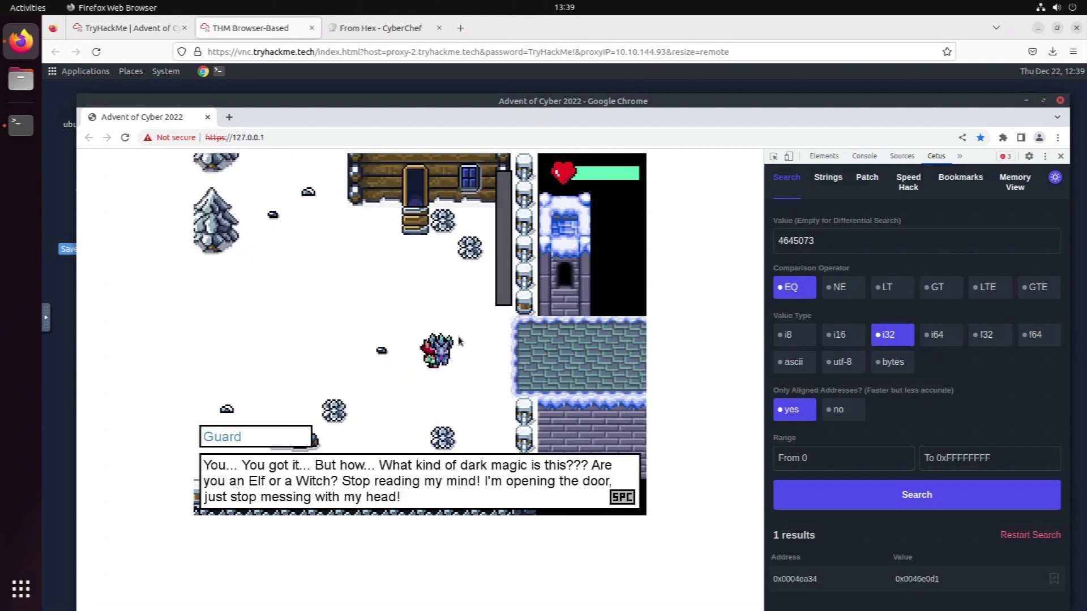
Close CyberChef, then dismiss the guard's reply and walk the elf through the open gate onto the bridge
click(439, 28)
key(space)
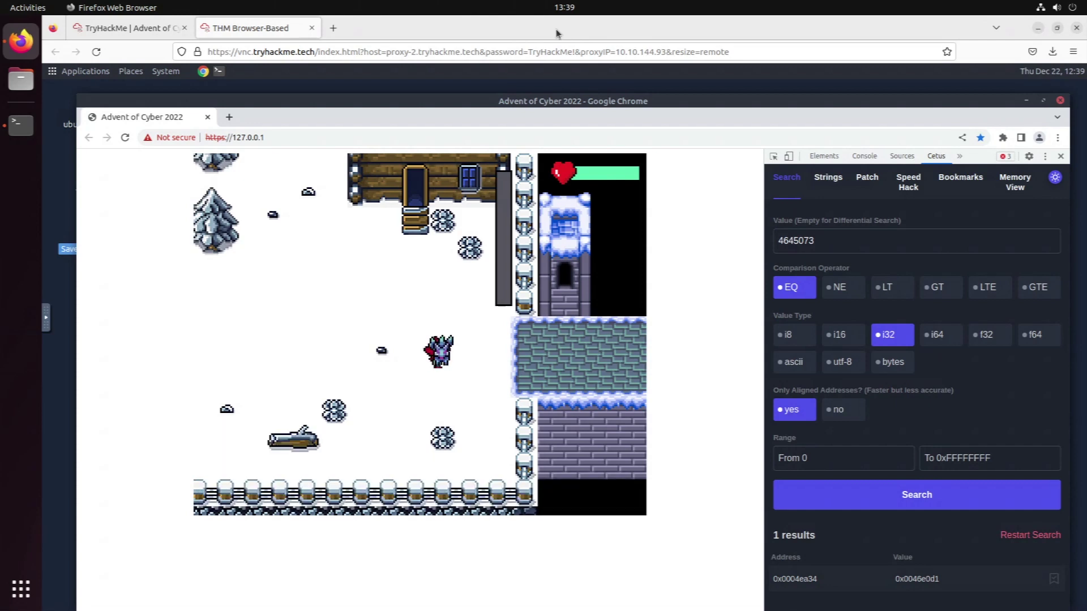
key(Right)
key(Right)
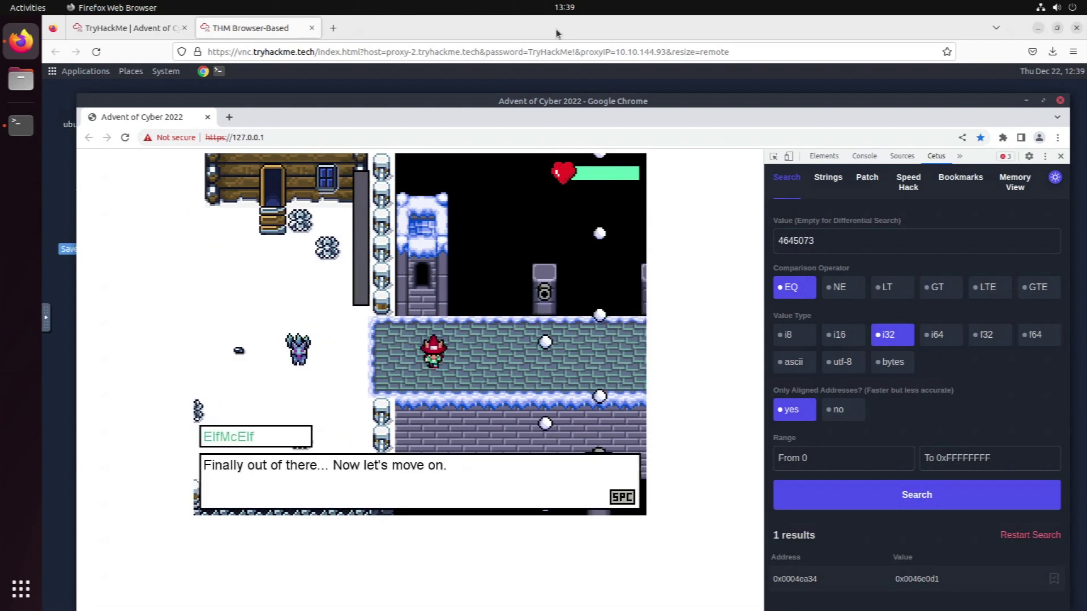
Advance through the whole Bandit Yeti conversation on the bridge until the elf can move again
key(space)
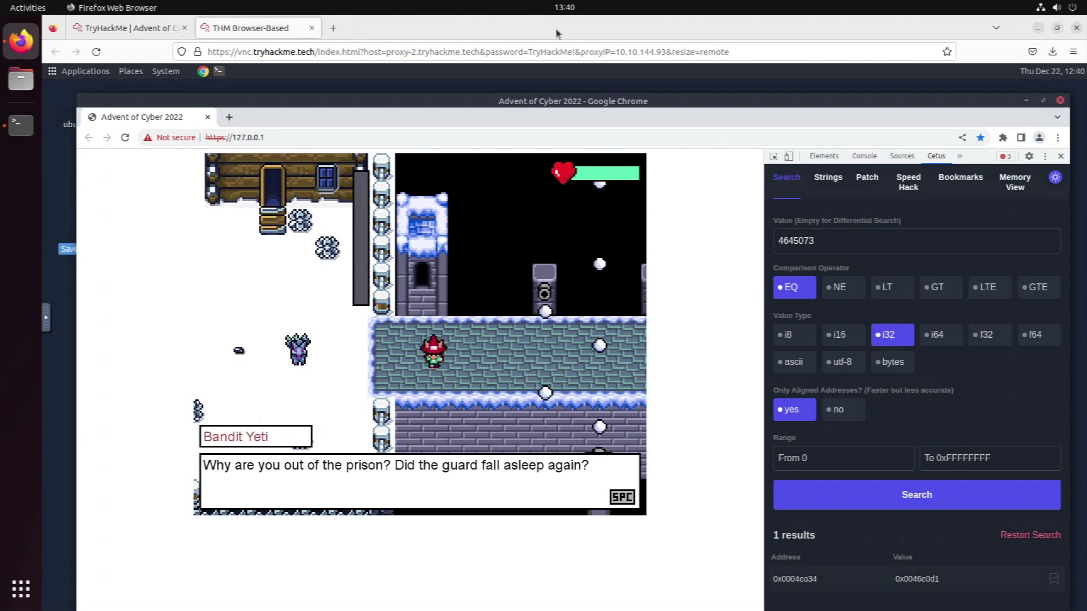
key(space)
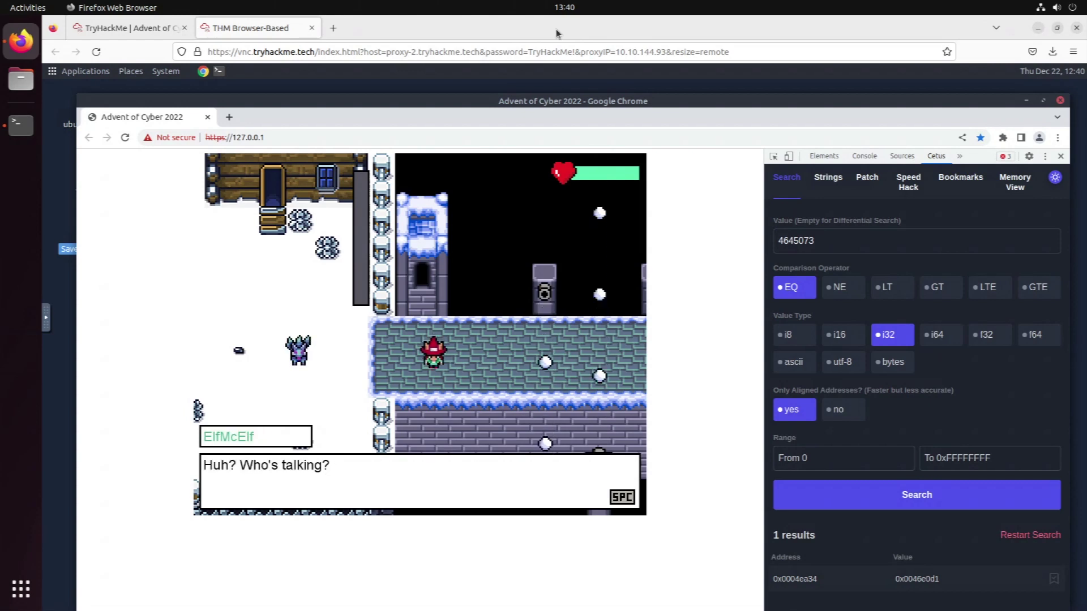
key(space)
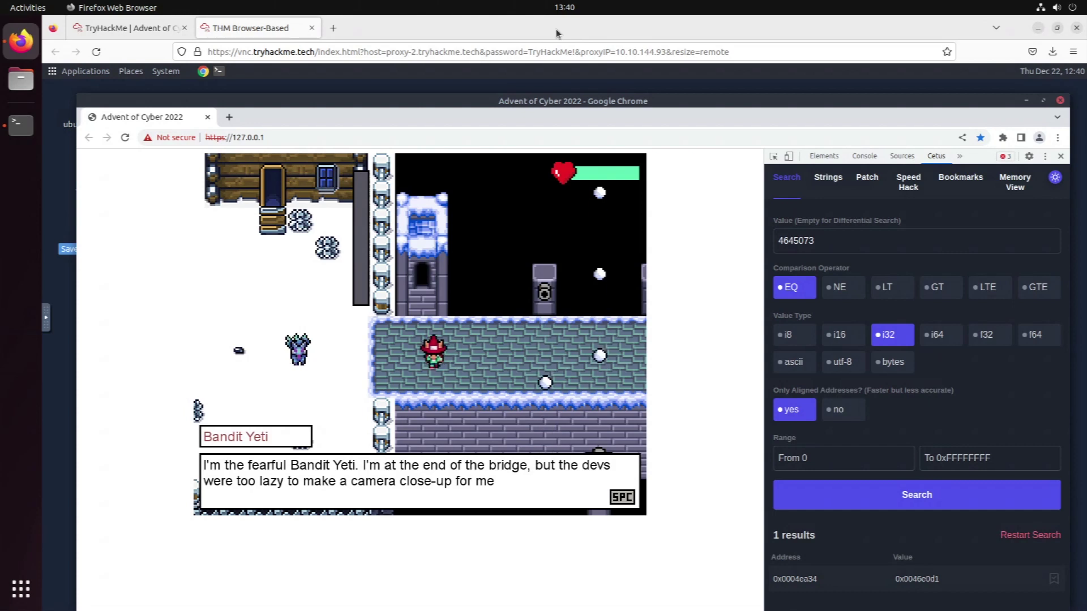
key(space)
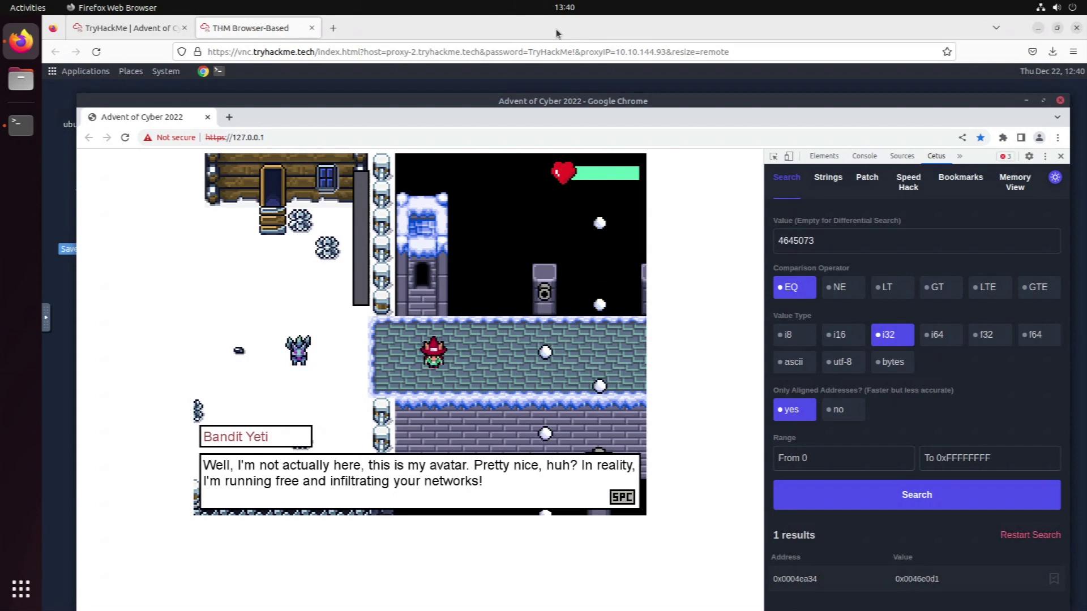
key(space)
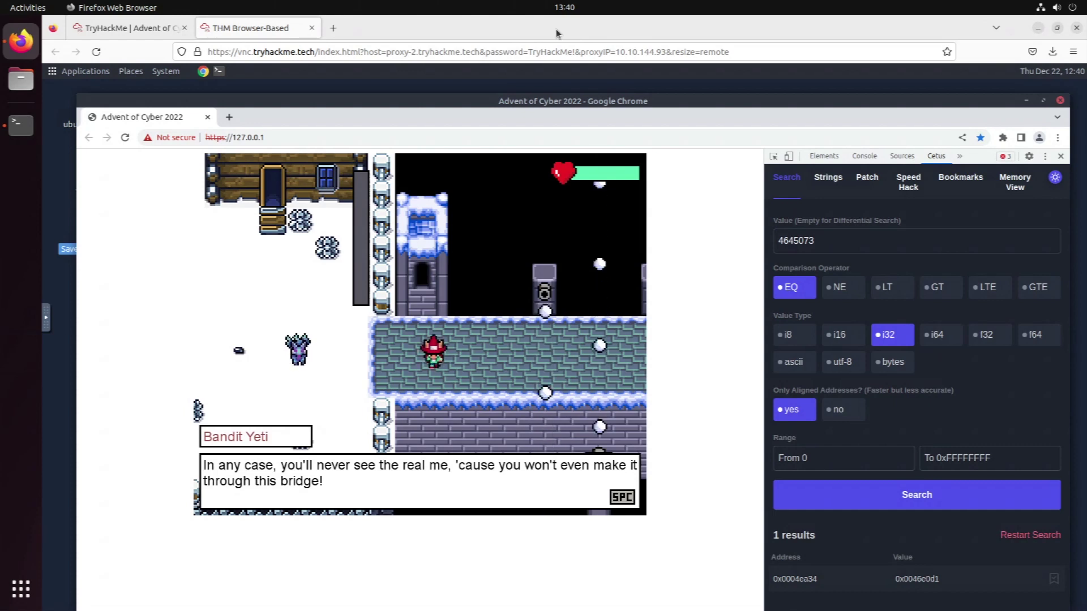
key(space)
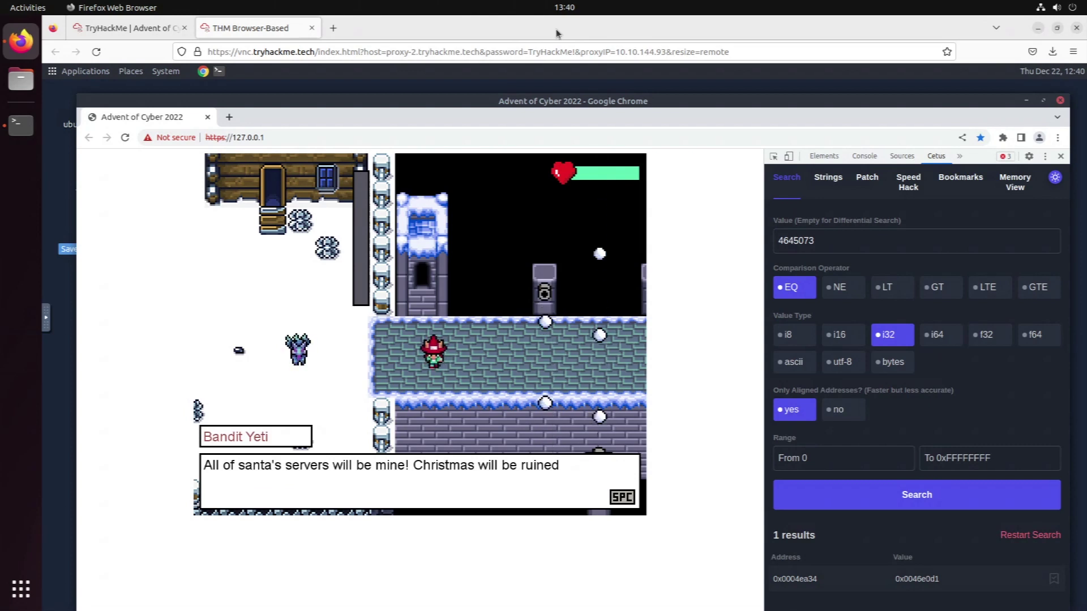
key(space)
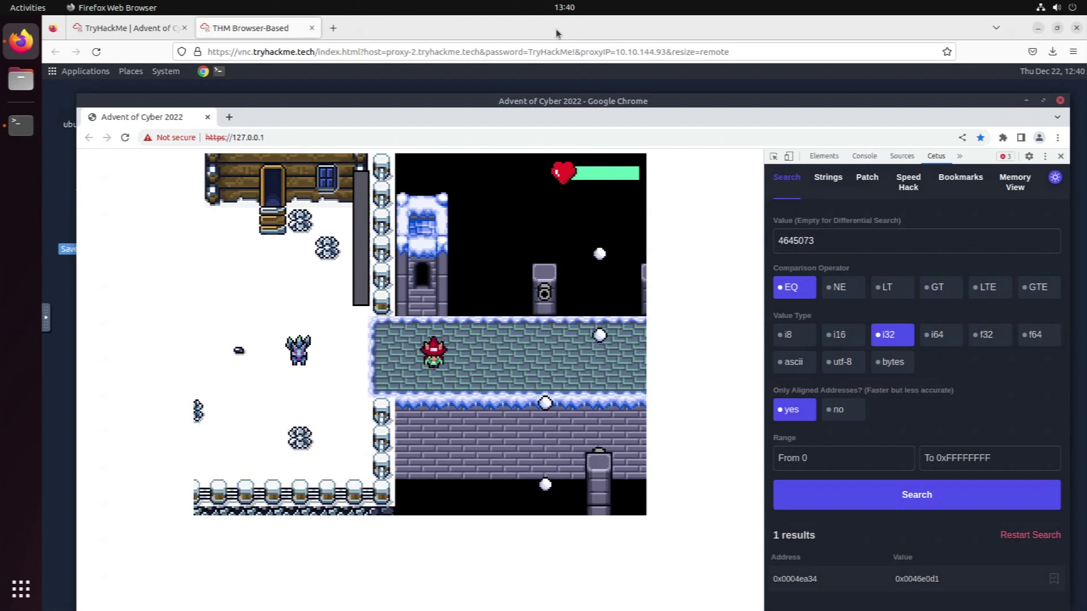
Try to walk the elf east across the bridge through the falling snowballs, and dismiss his remark about HP
key(Right)
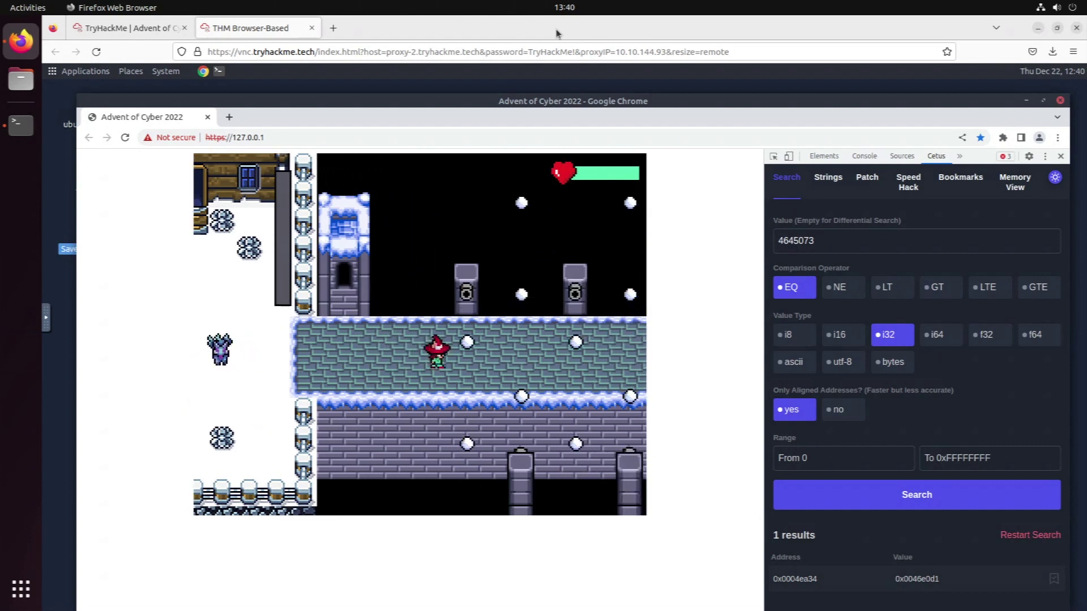
key(Right)
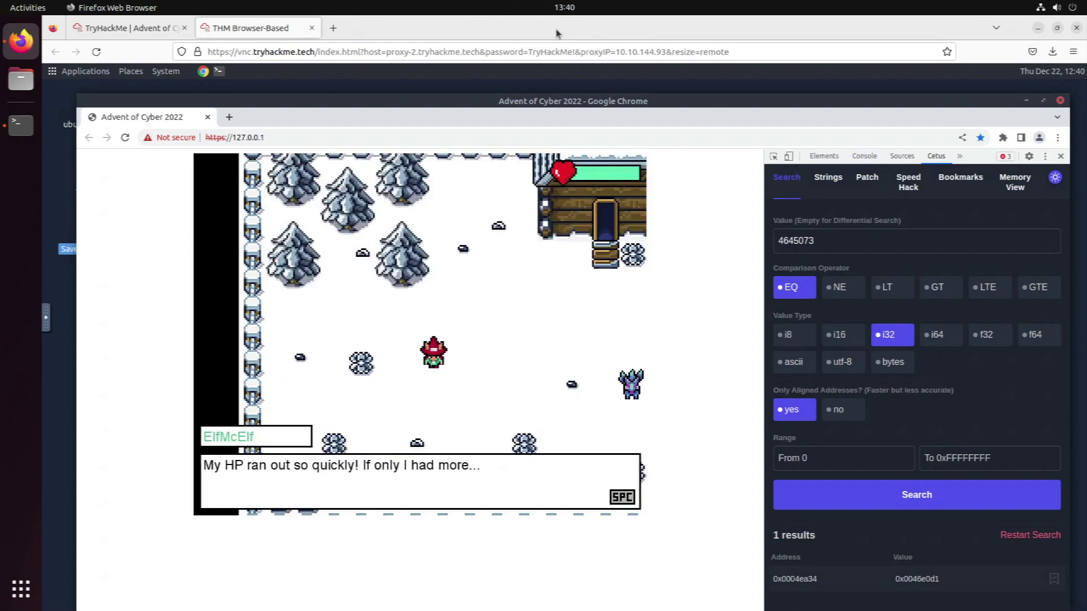
key(space)
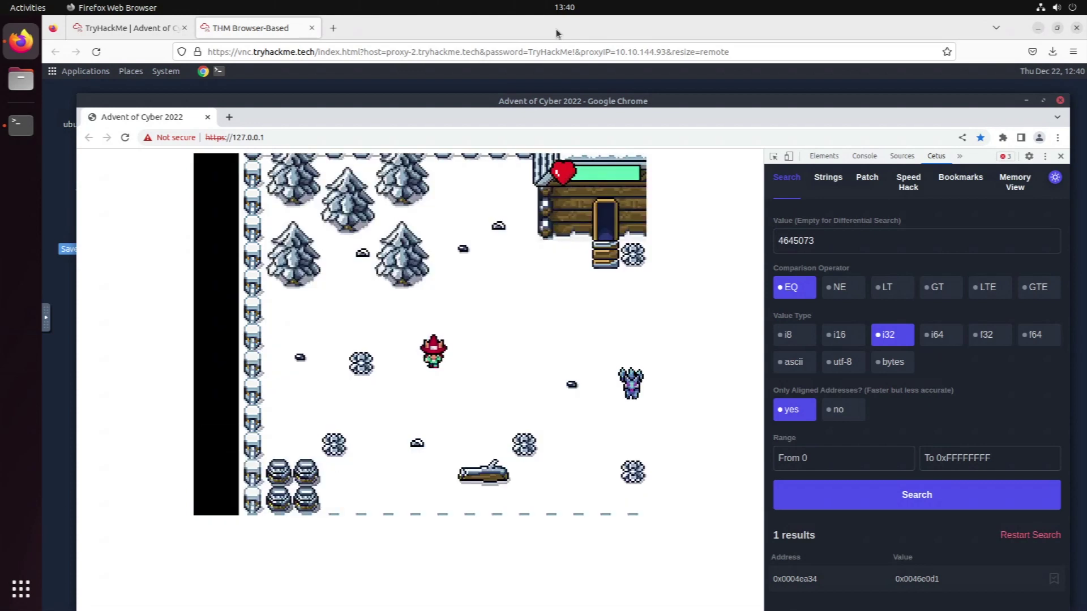
Walk the elf from the prison yard past the guard and back onto the bridge, stopping before the first snowball column
key(Right)
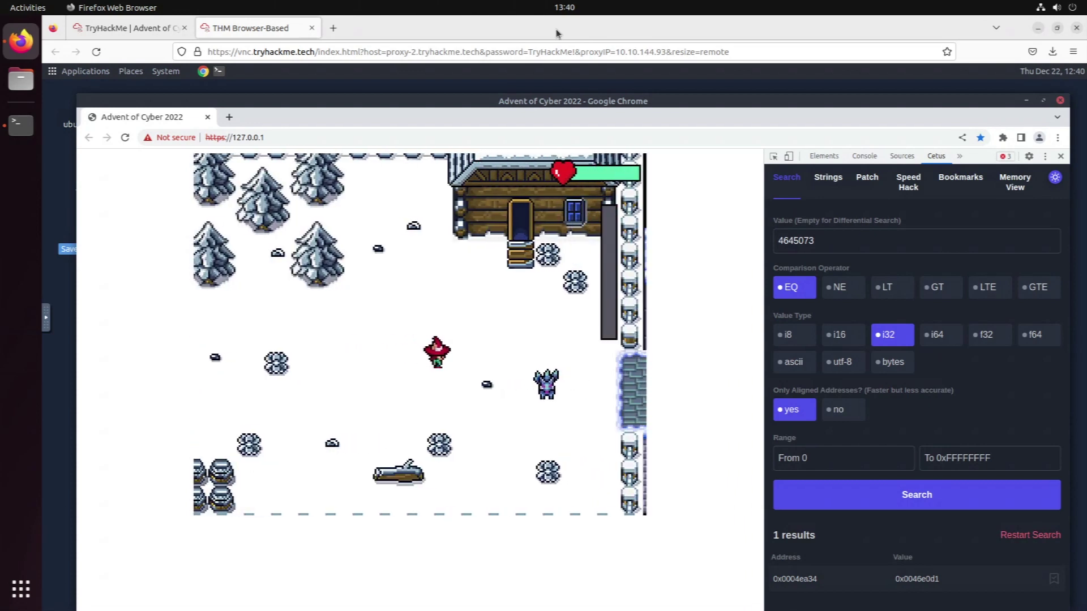
key(Right)
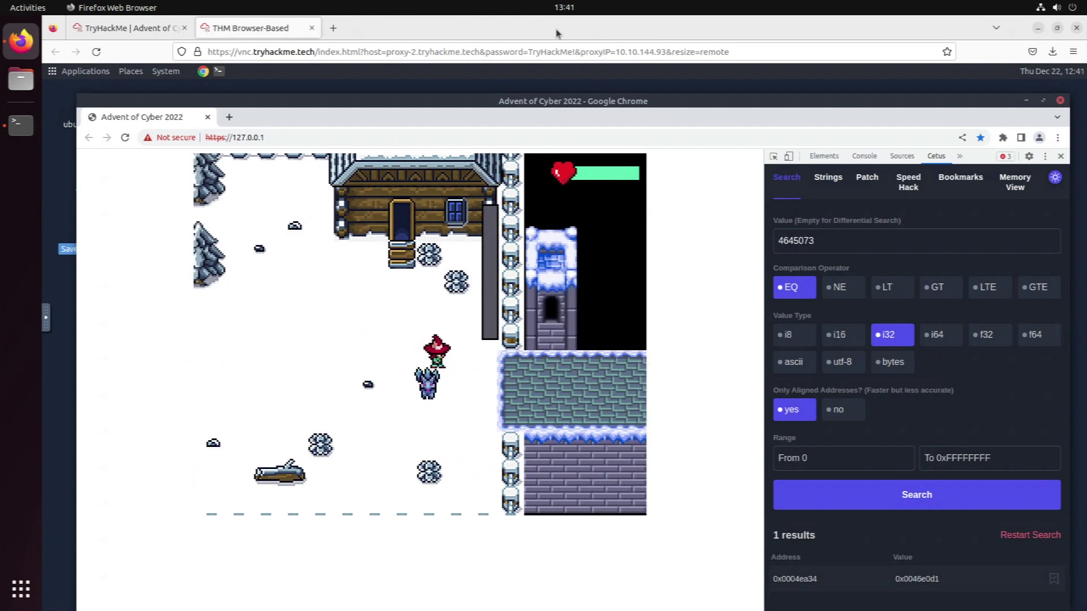
key(Right)
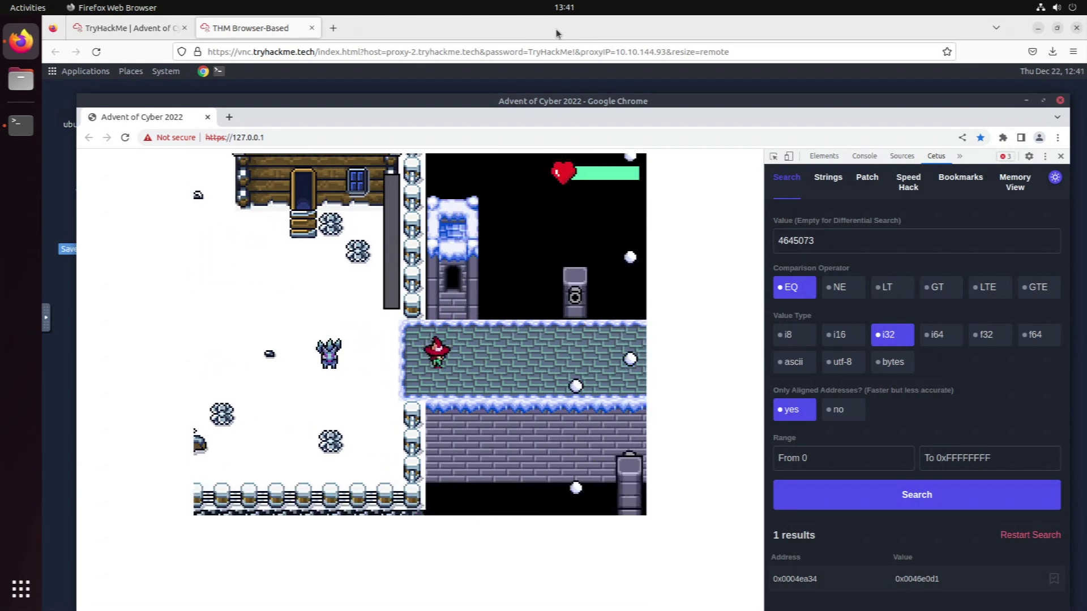
key(Right)
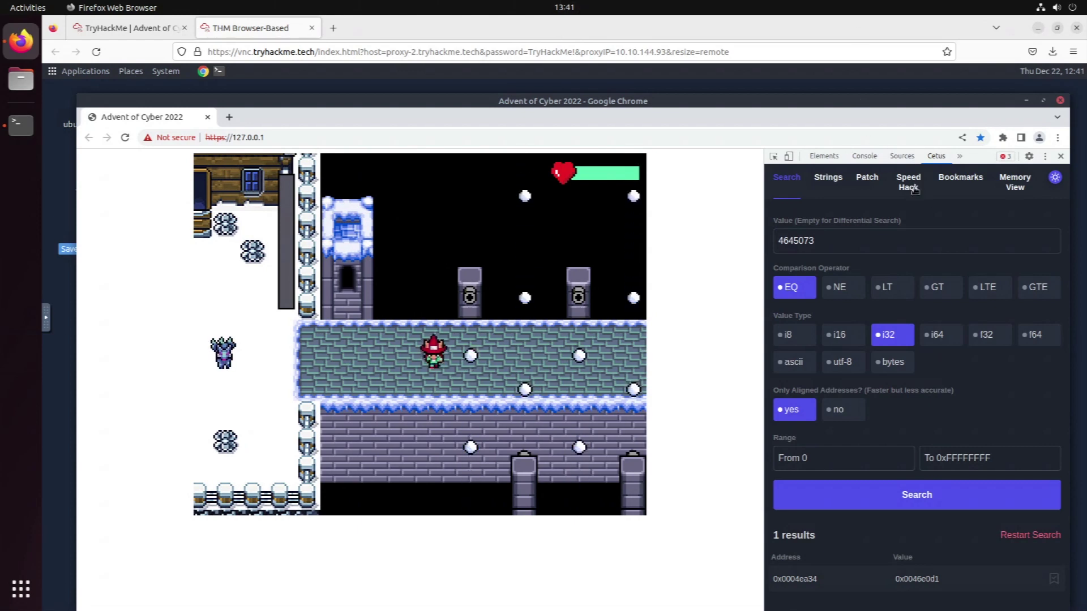
Set the Cetus speed hack to 7x and enable it for the game
click(913, 184)
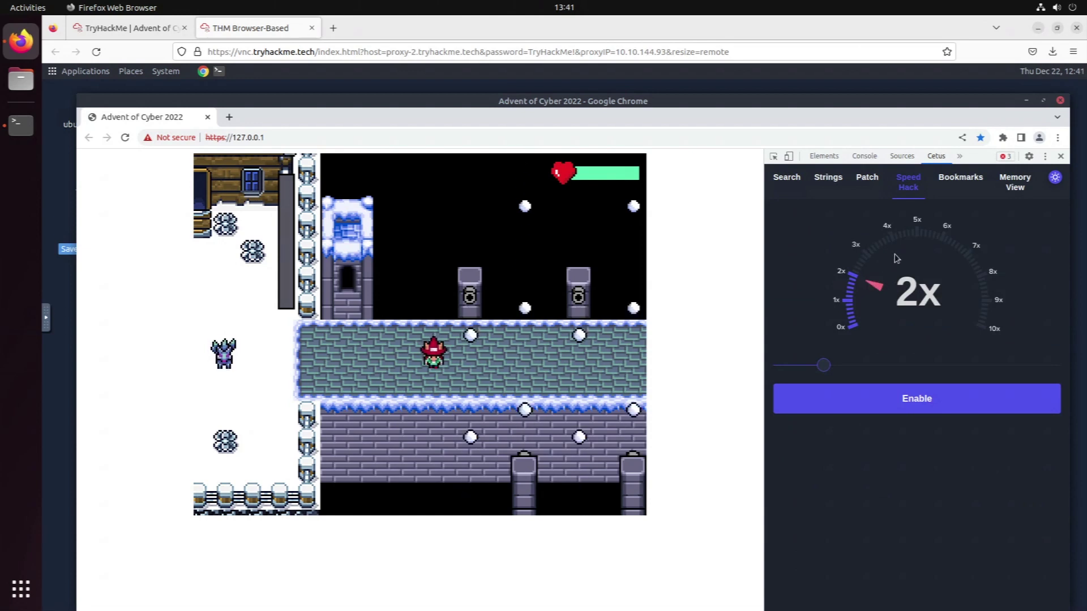
drag(826, 368, 932, 366)
click(943, 408)
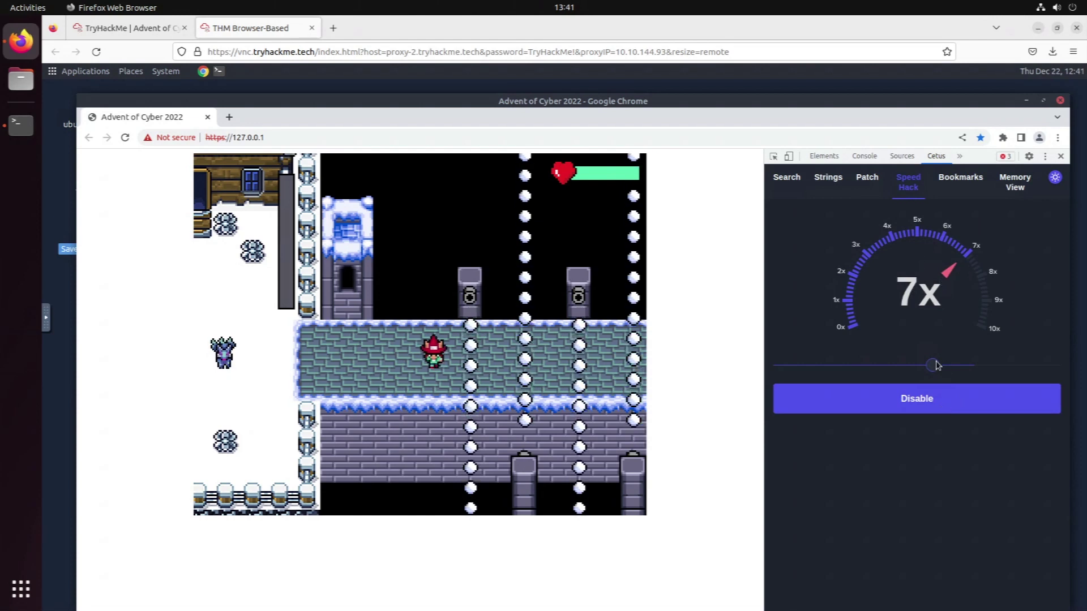
Lower the speed hack to 0x, turn it off and on again, and reload the game page
drag(933, 365, 779, 368)
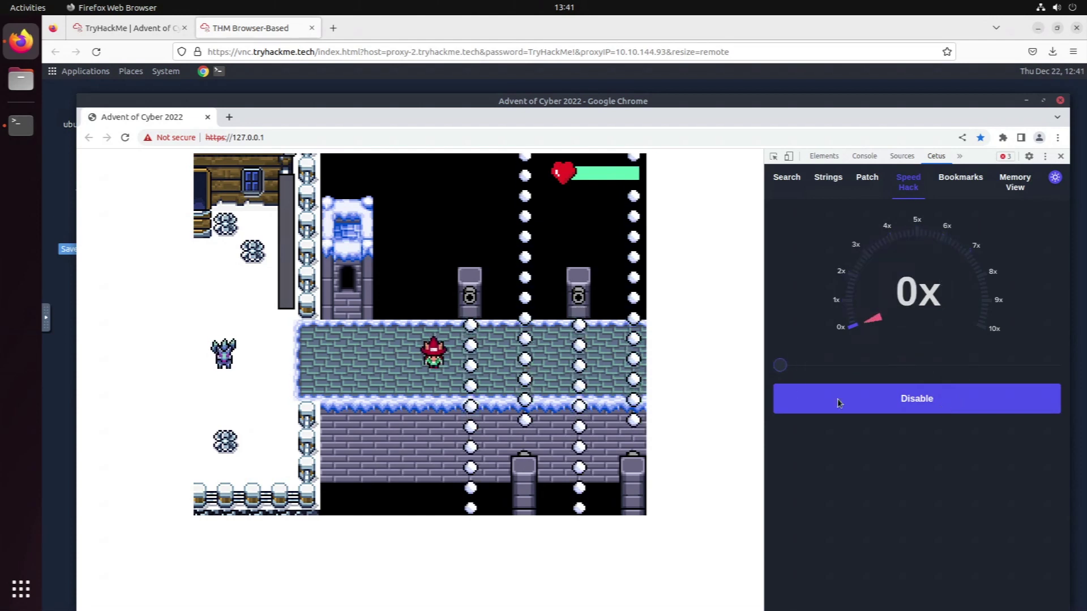
click(882, 408)
click(882, 407)
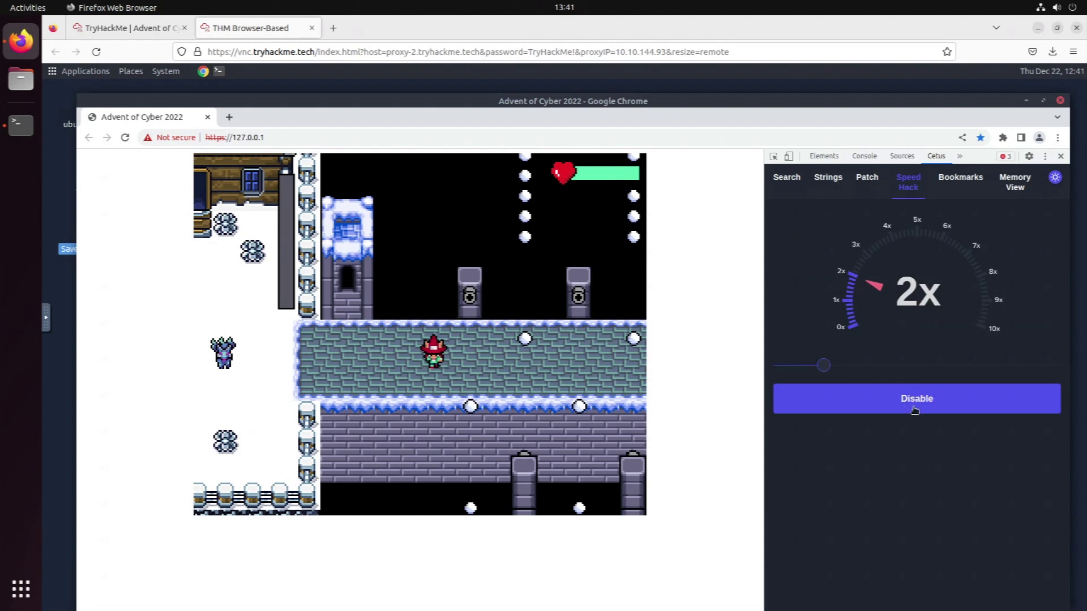
click(381, 136)
key(Return)
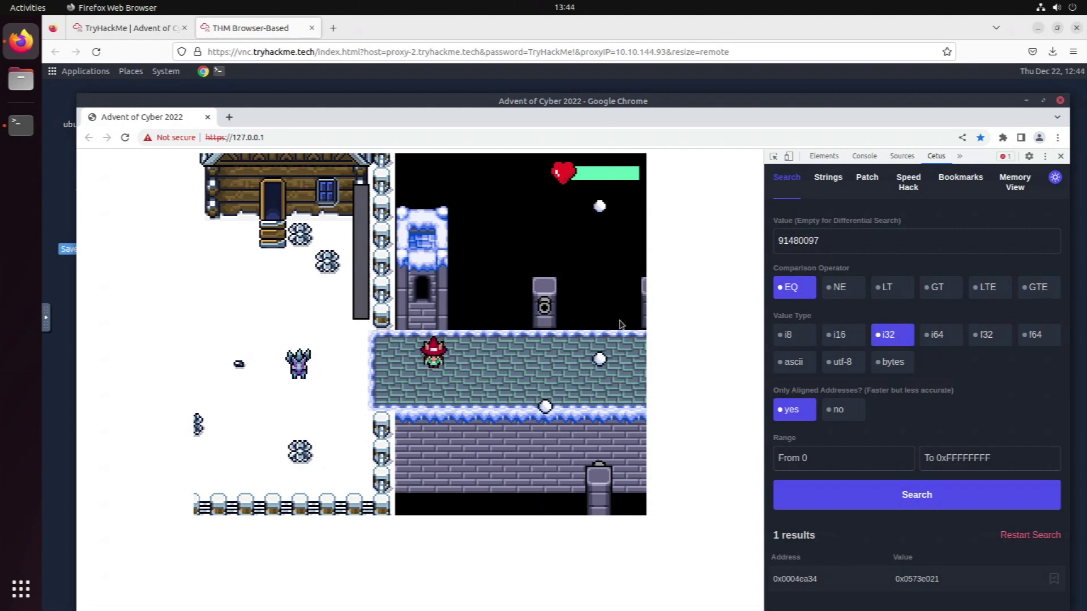
Walk the elf along the bridge into the snowballs to observe how his health bar reacts
key(Right)
key(Right)
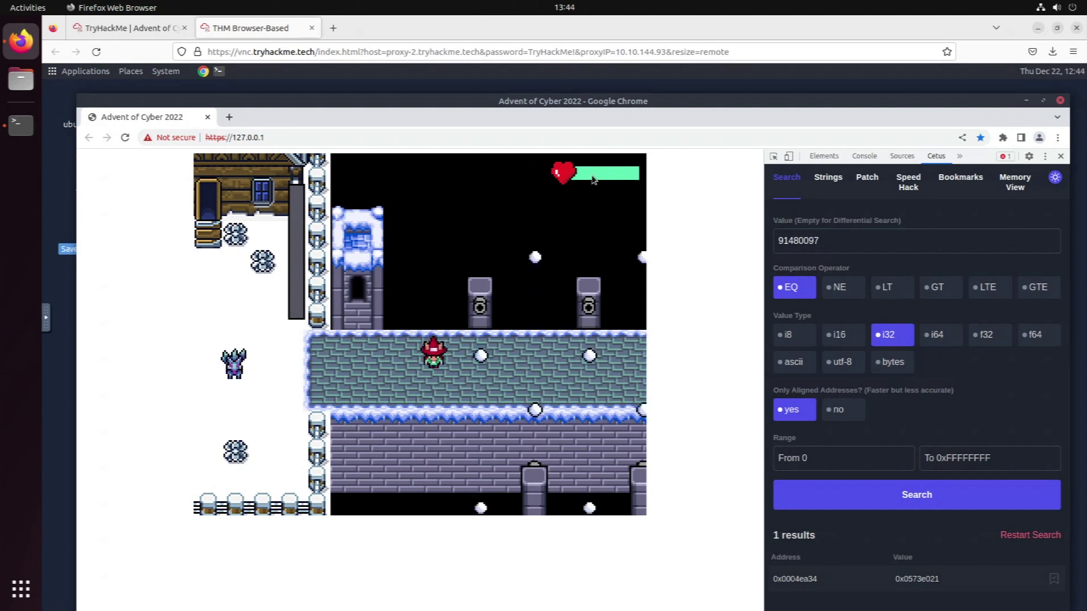
key(Right)
key(Right)
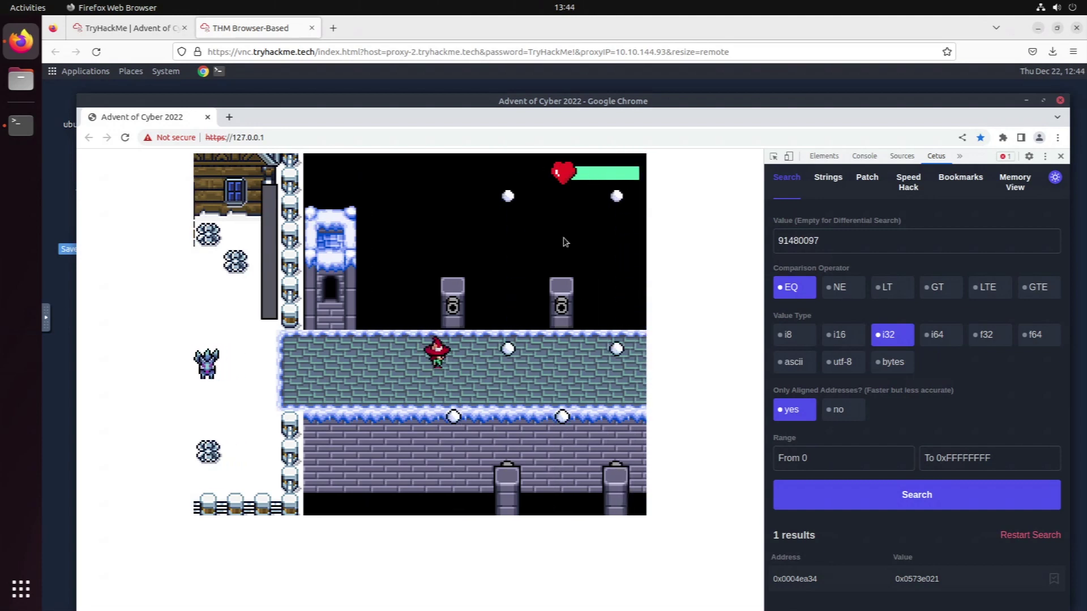
key(Right)
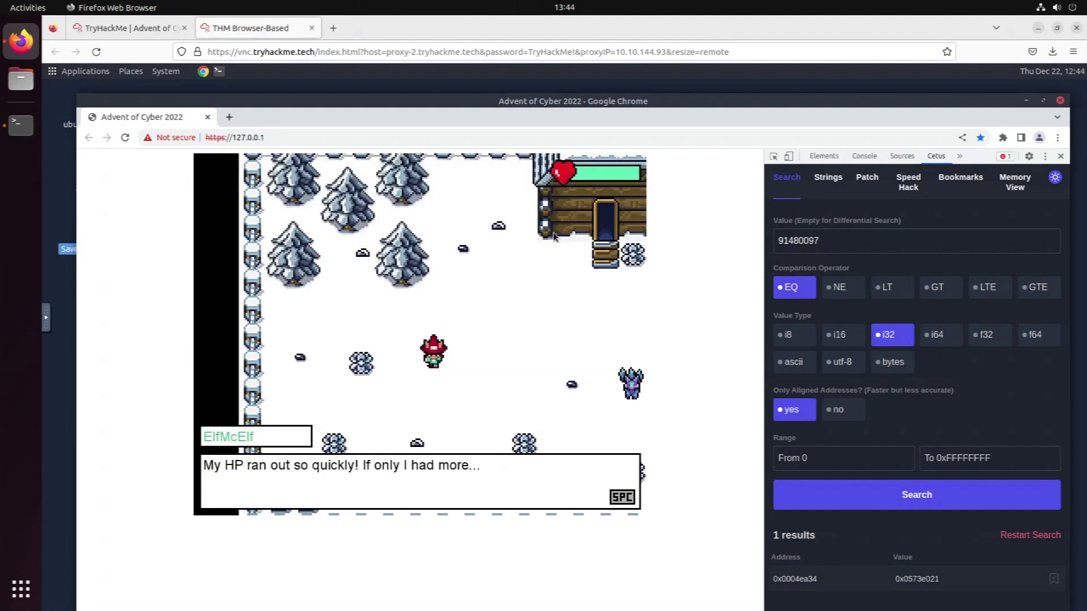
Search the game memory for i32 values equal to 6
click(906, 241)
key(ctrl+a)
text(6)
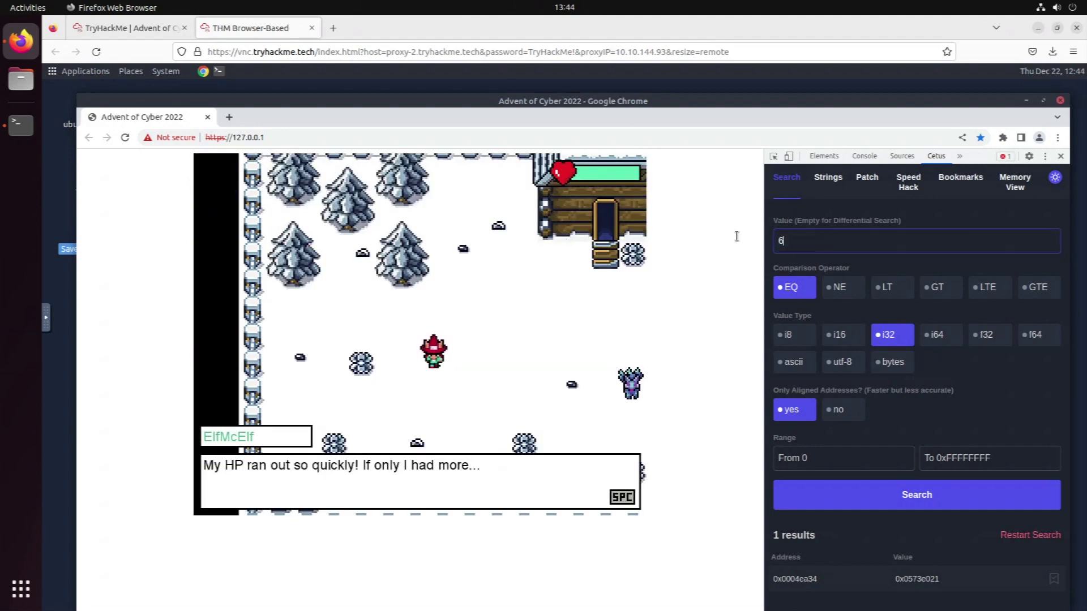
click(931, 508)
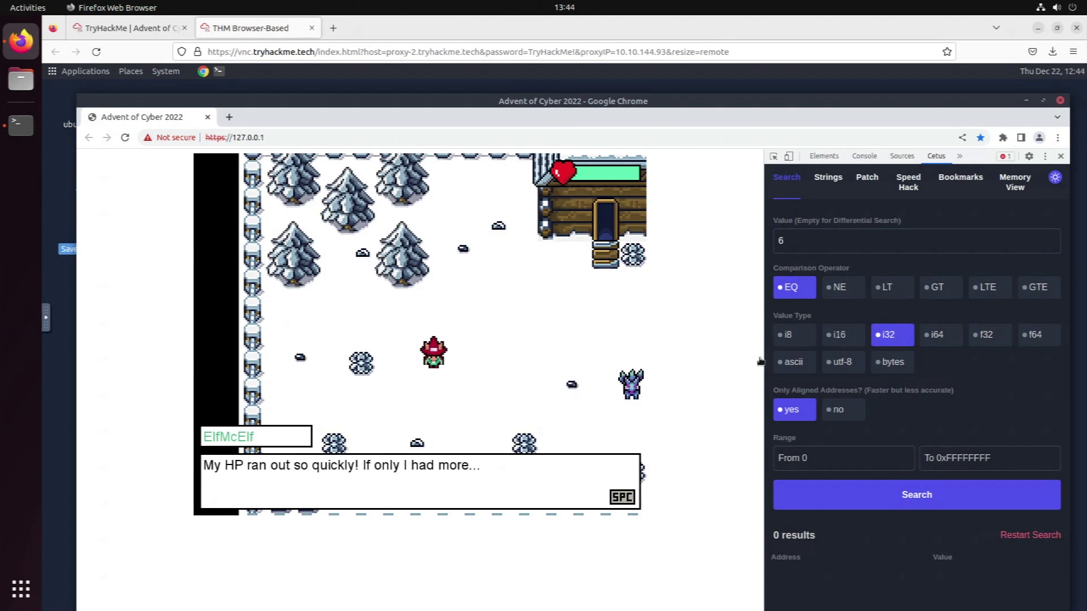
Review the TryHackMe room's bridge instructions on running a differential search with the LT operator
click(117, 28)
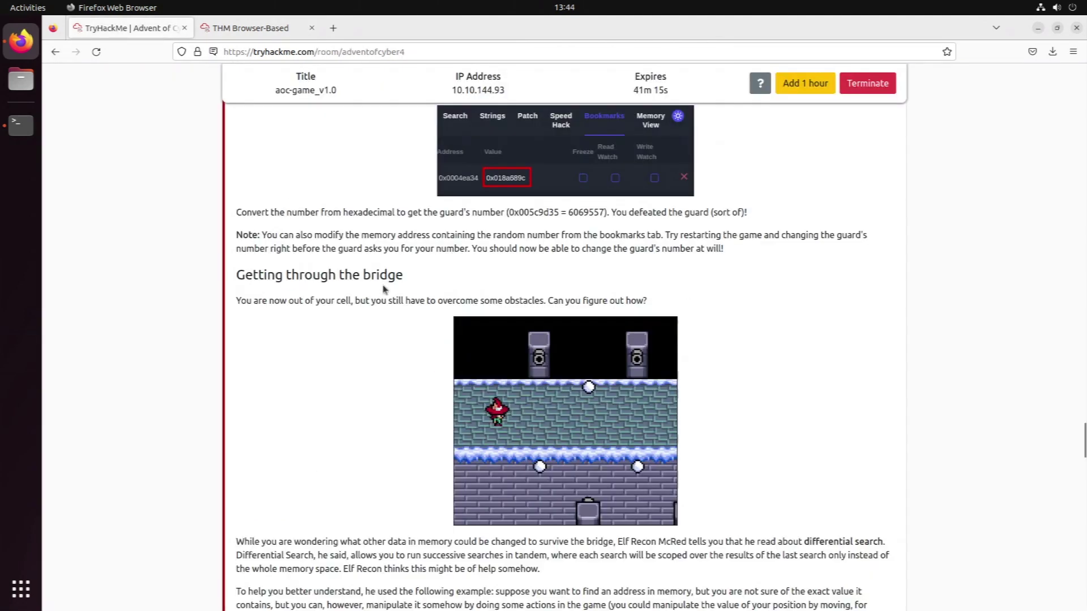
scroll(383, 289, down, 5)
scroll(377, 287, down, 7)
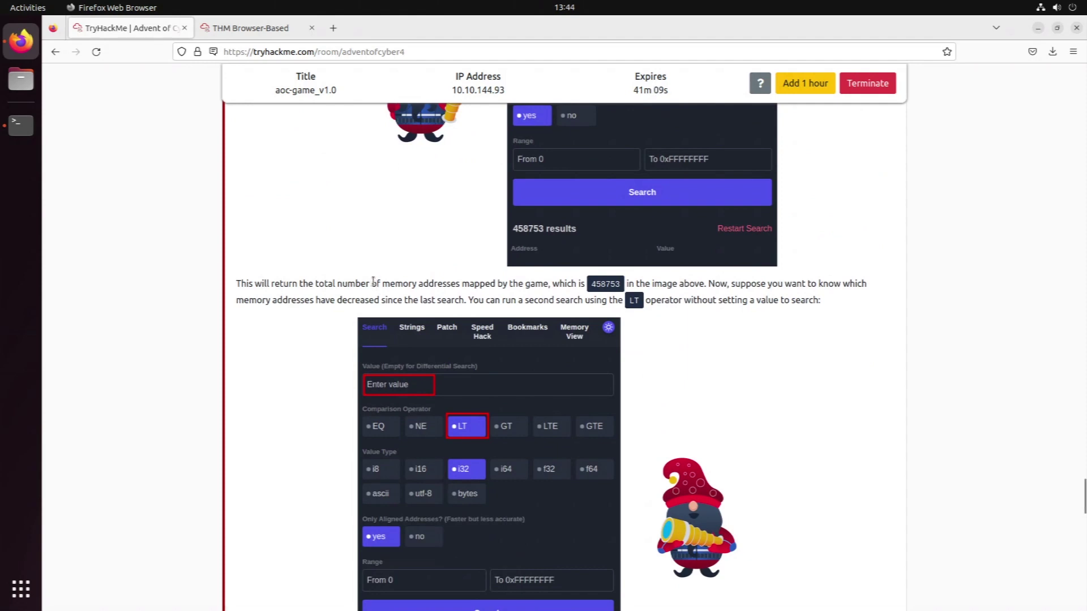
scroll(373, 281, down, 1)
scroll(374, 286, down, 1)
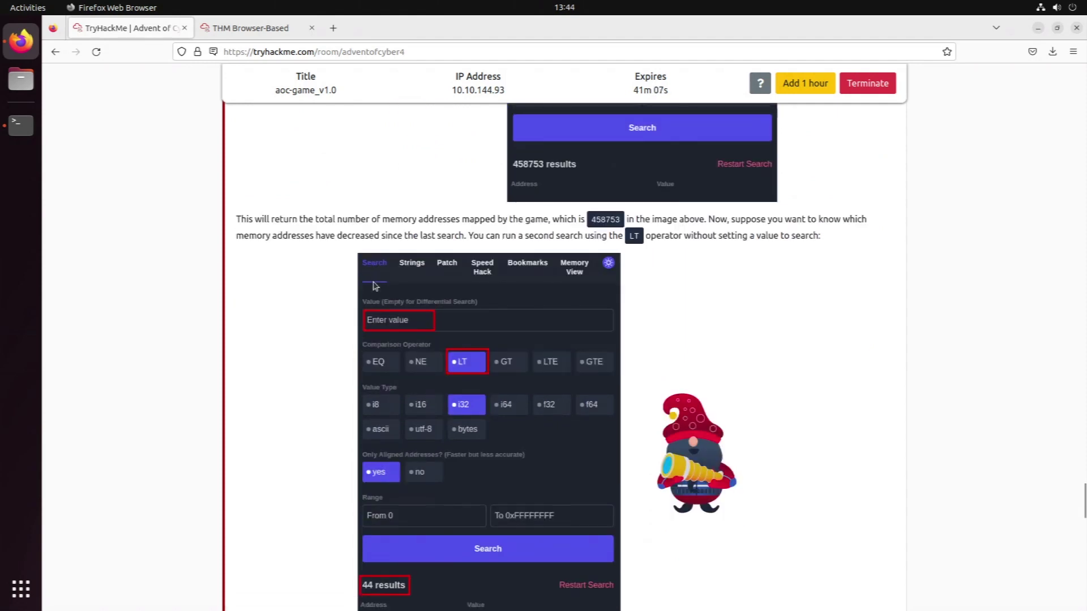
Return to the game session and search its memory for i32 values less than 10000 using the LT operator
click(249, 27)
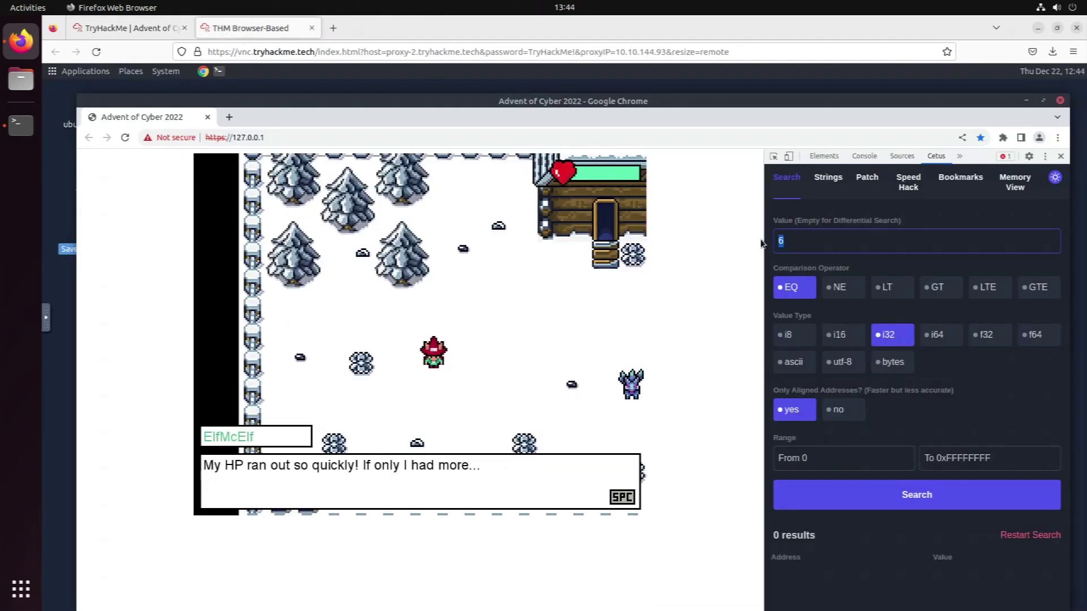
text(10000)
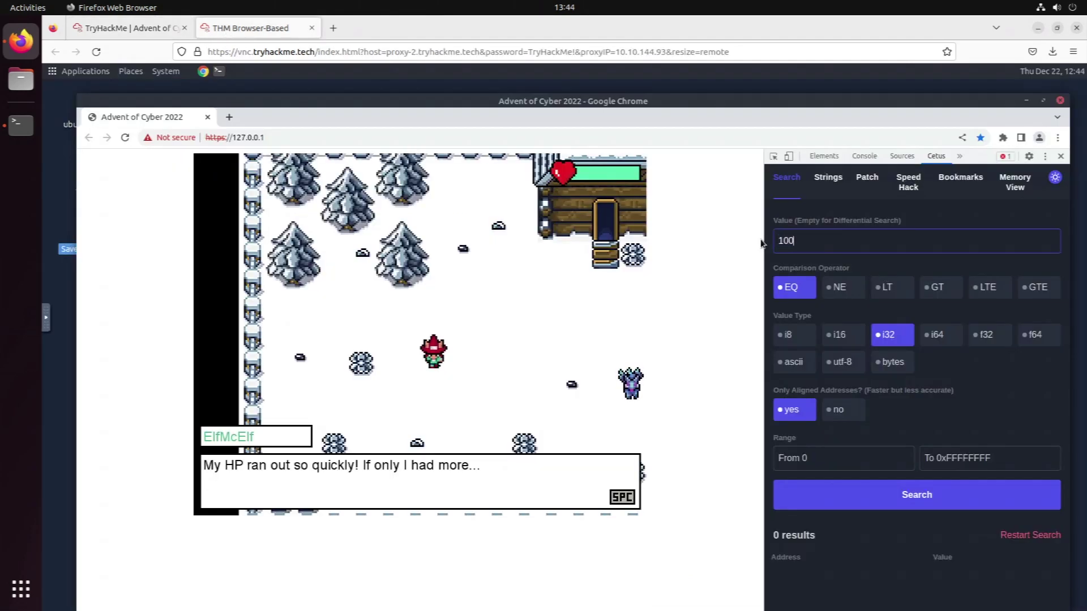
click(891, 288)
click(871, 496)
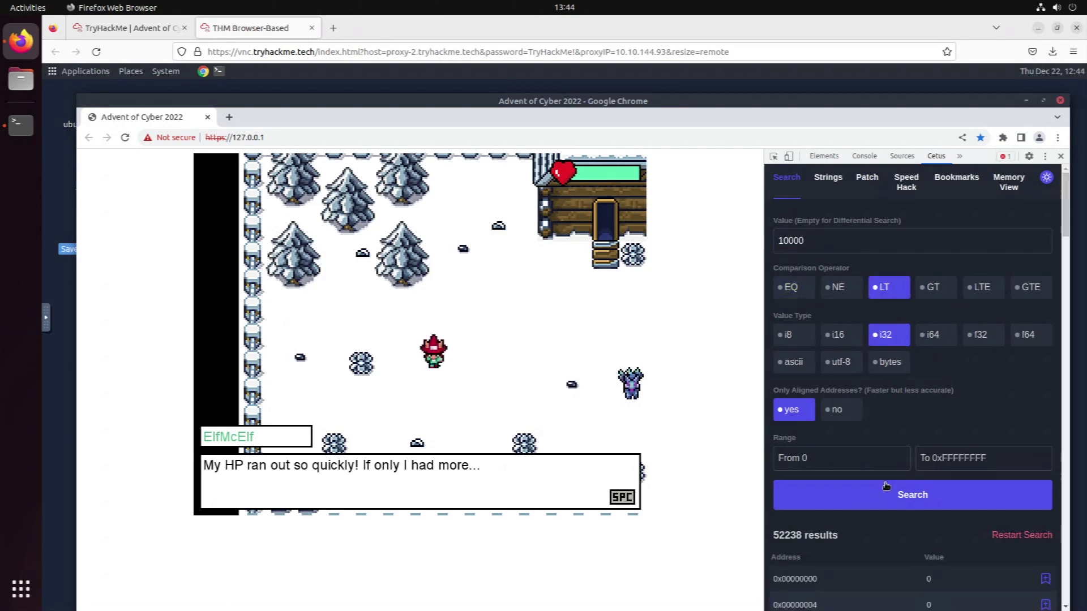
Look through the memory search results for an address that could hold the elf's health
scroll(906, 487, down, 4)
scroll(917, 483, down, 10)
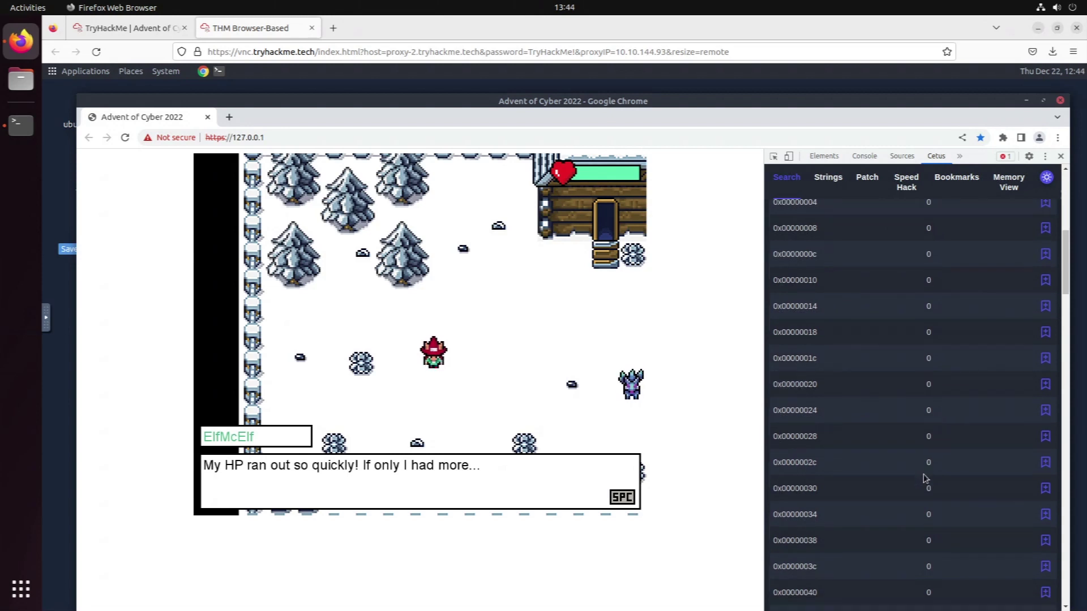
scroll(928, 478, down, 14)
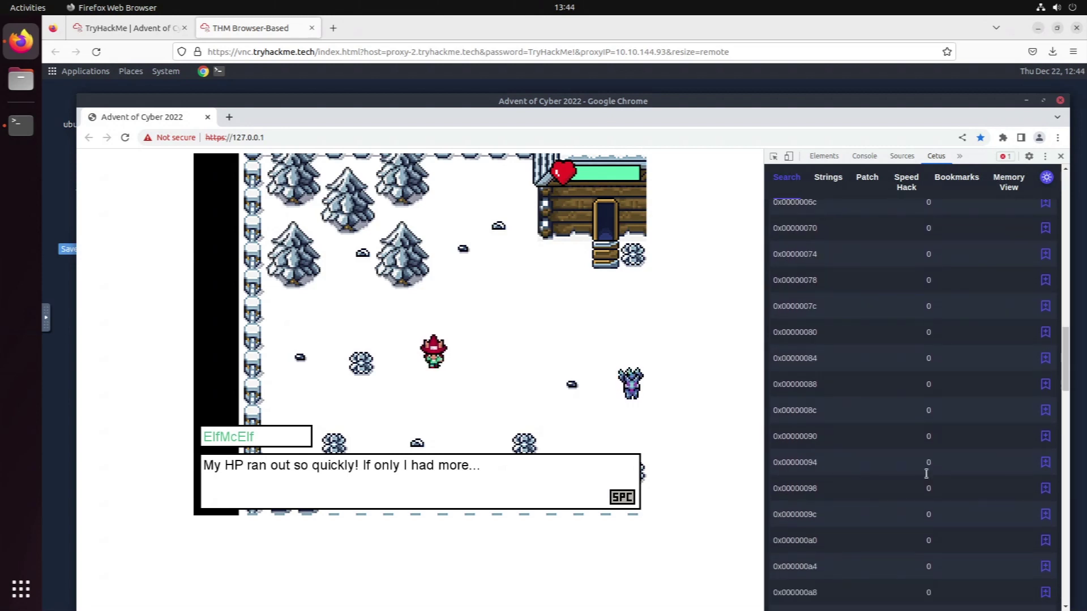
scroll(927, 480, down, 7)
scroll(926, 480, down, 12)
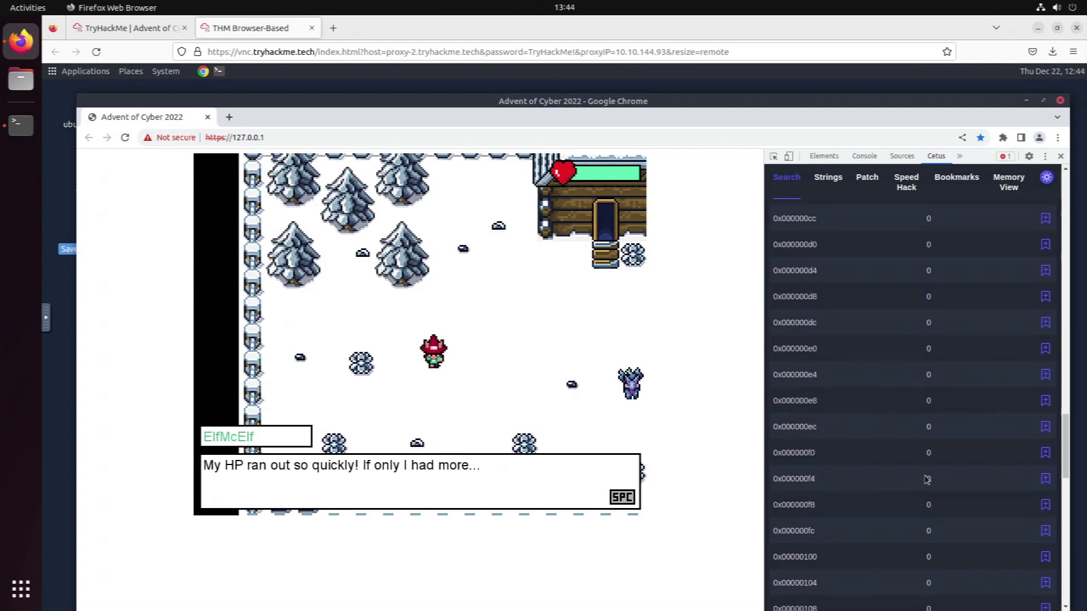
scroll(926, 480, down, 7)
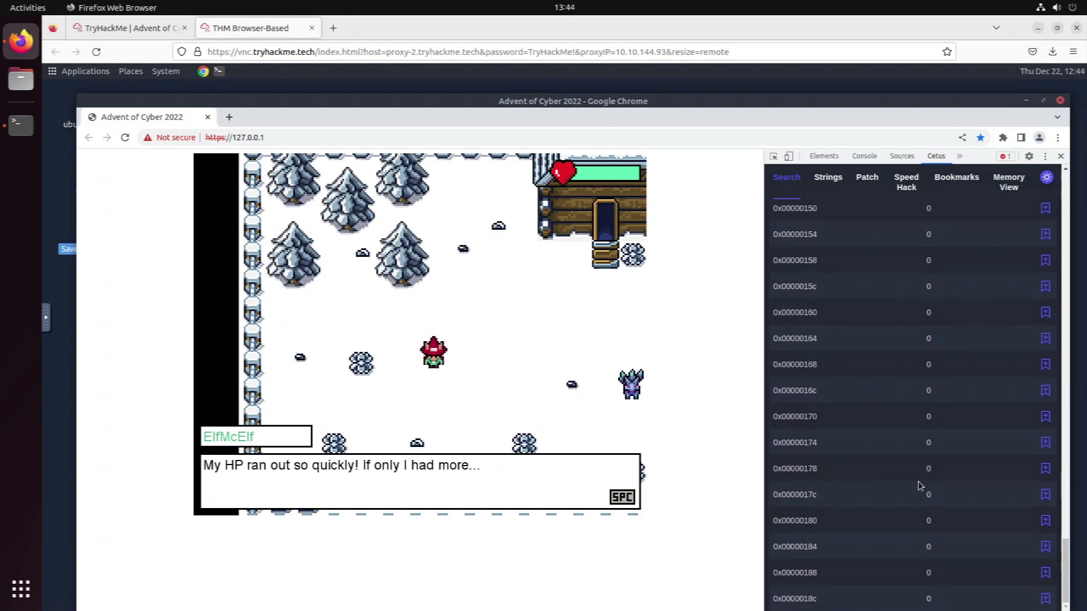
scroll(920, 484, up, 13)
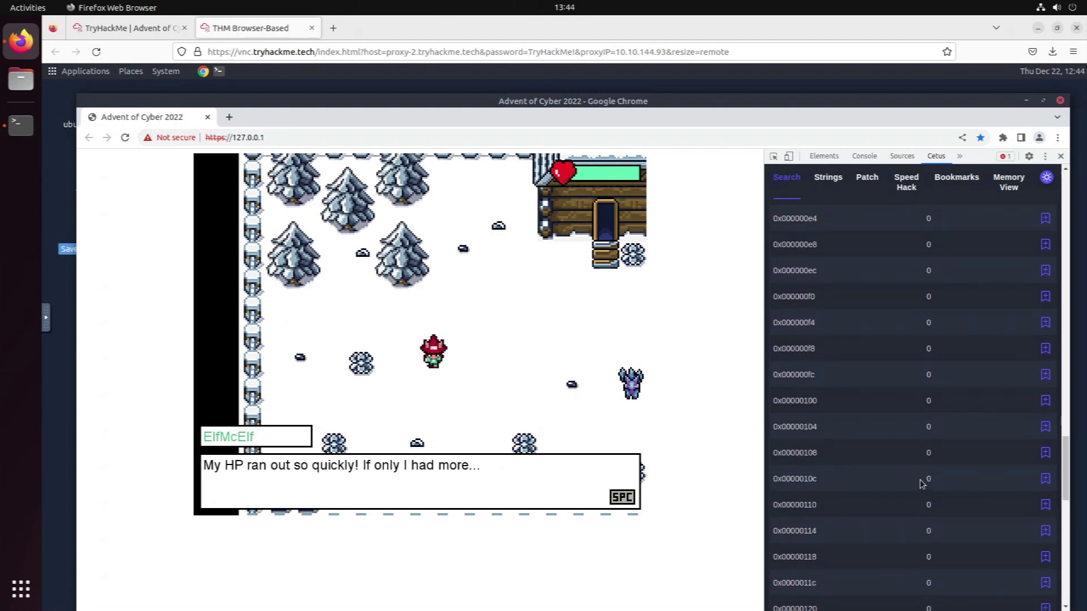
Review the TryHackMe room's instructions on starting a differential search with an empty value and narrowing it with the LT operator
scroll(922, 484, up, 20)
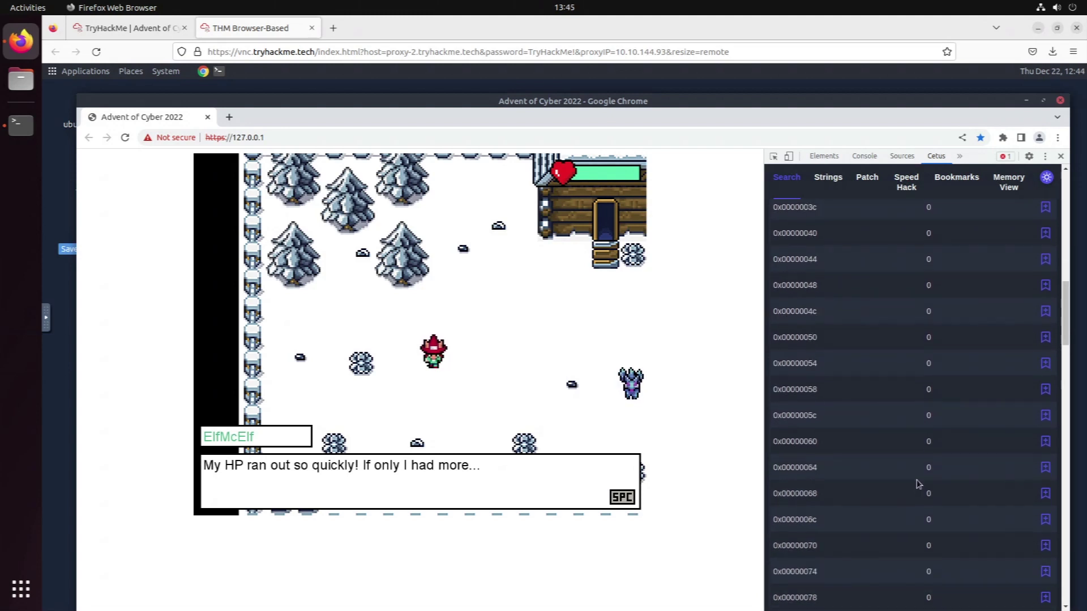
scroll(918, 484, up, 14)
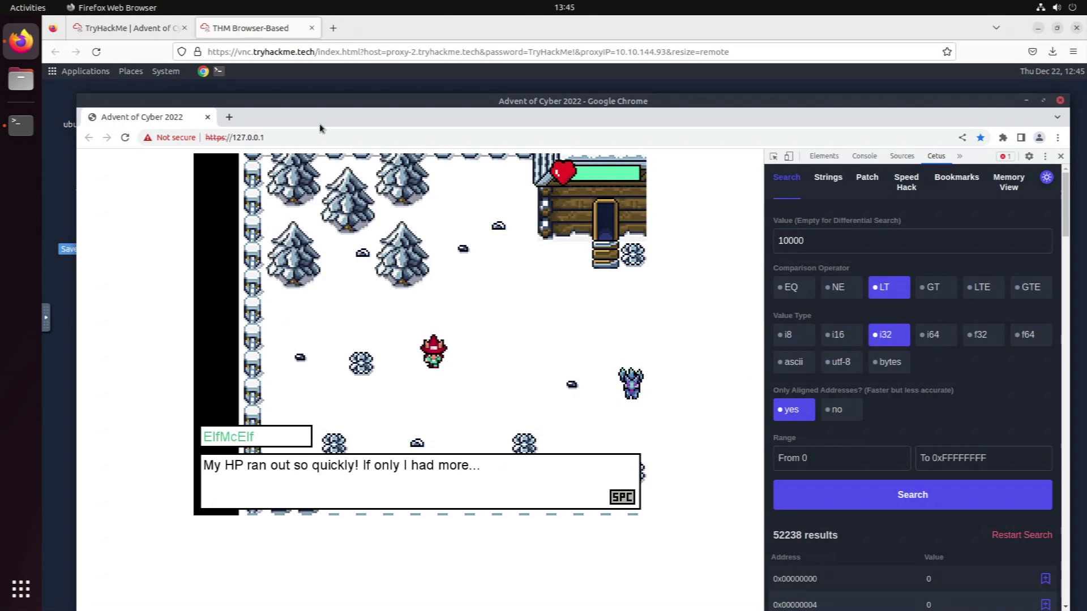
click(112, 25)
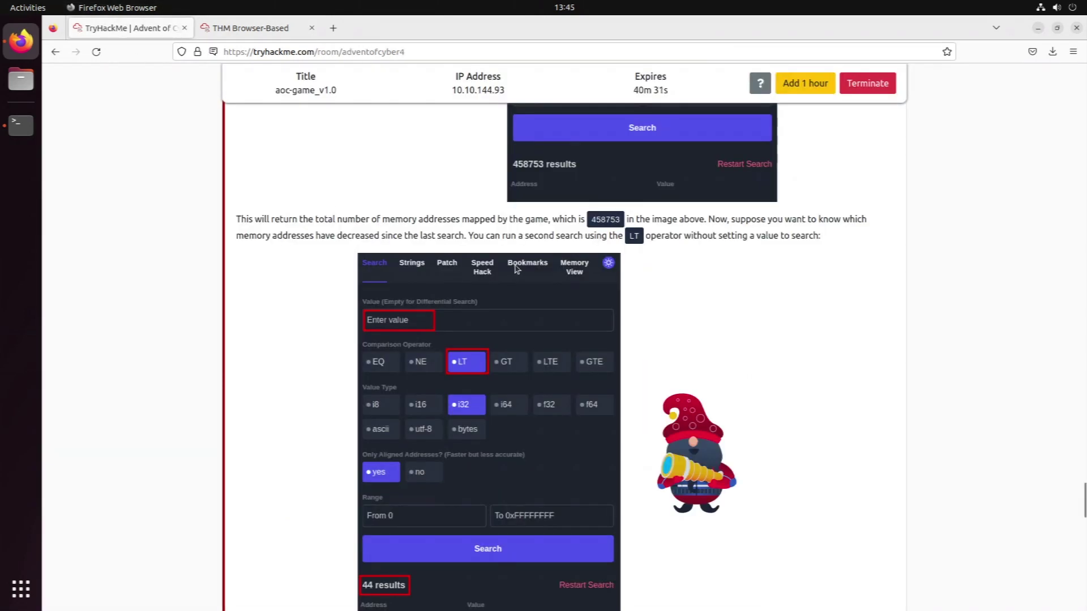
scroll(516, 270, down, 5)
scroll(523, 269, up, 1)
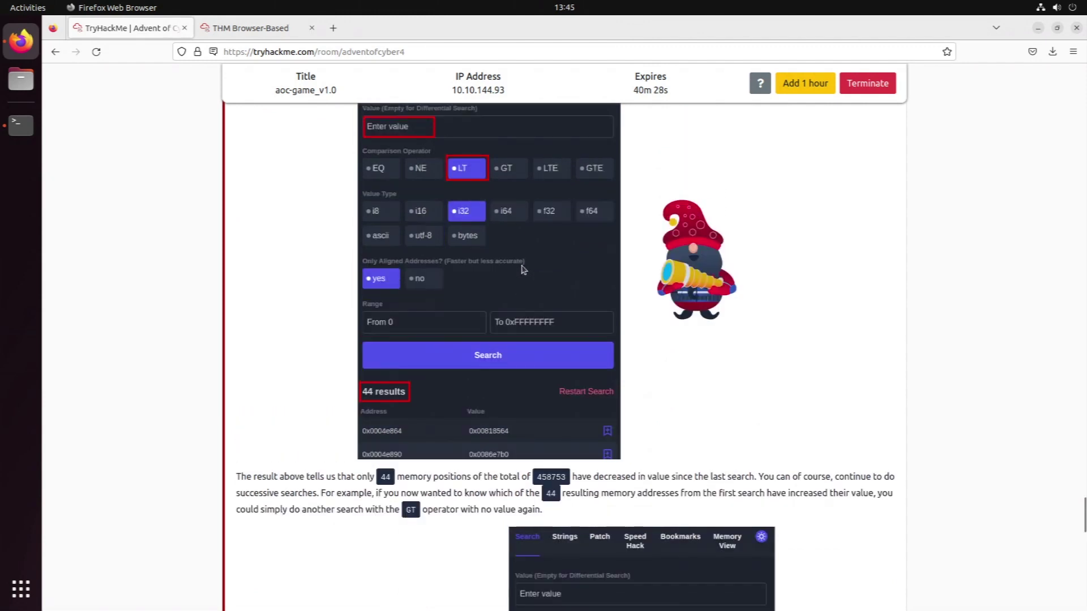
click(237, 27)
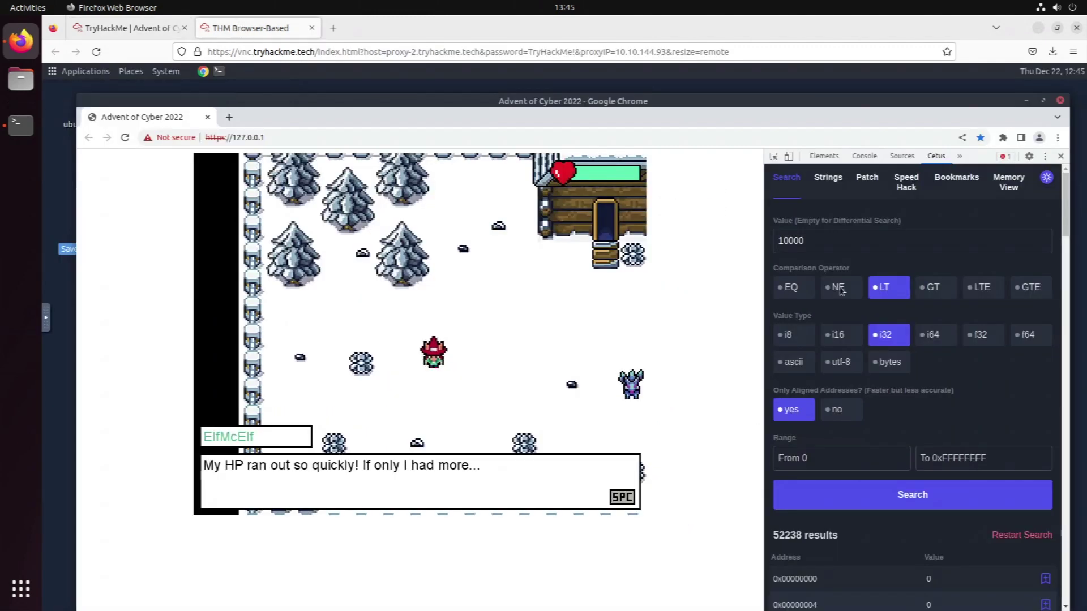
click(126, 28)
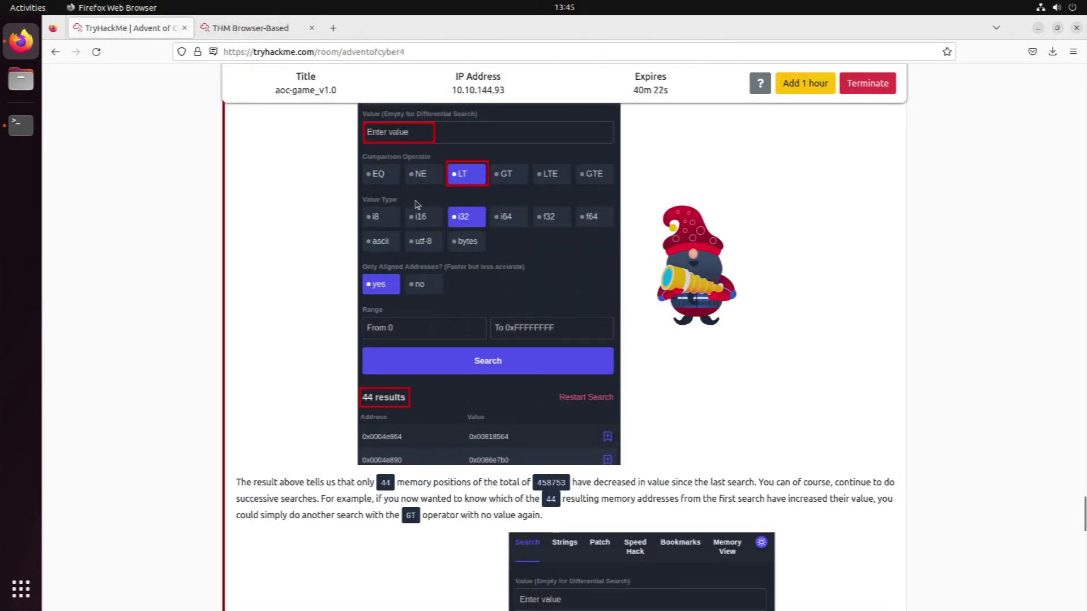
scroll(416, 203, up, 3)
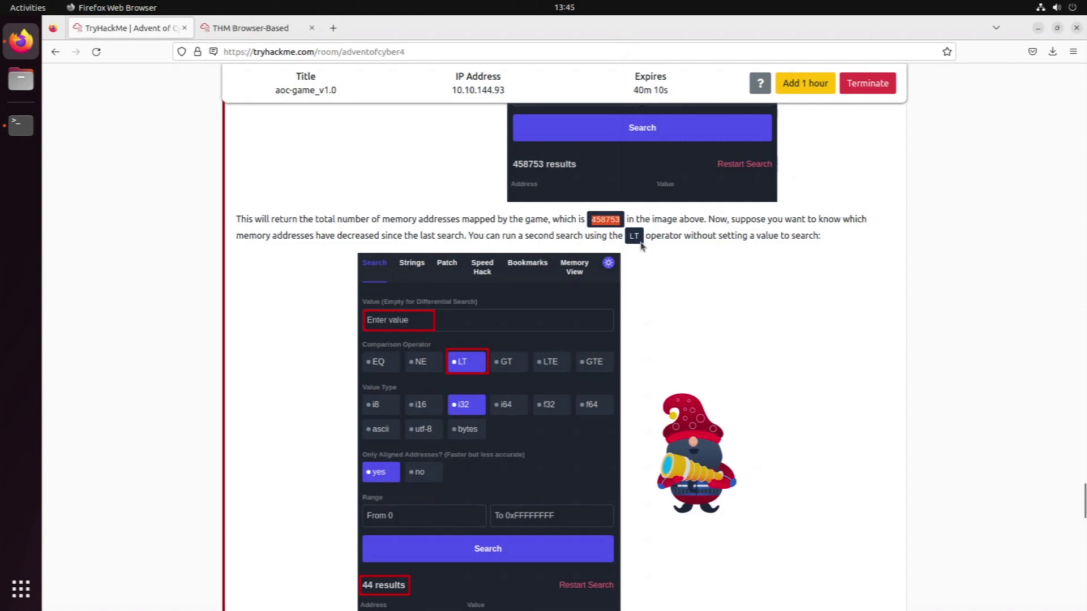
scroll(649, 251, down, 3)
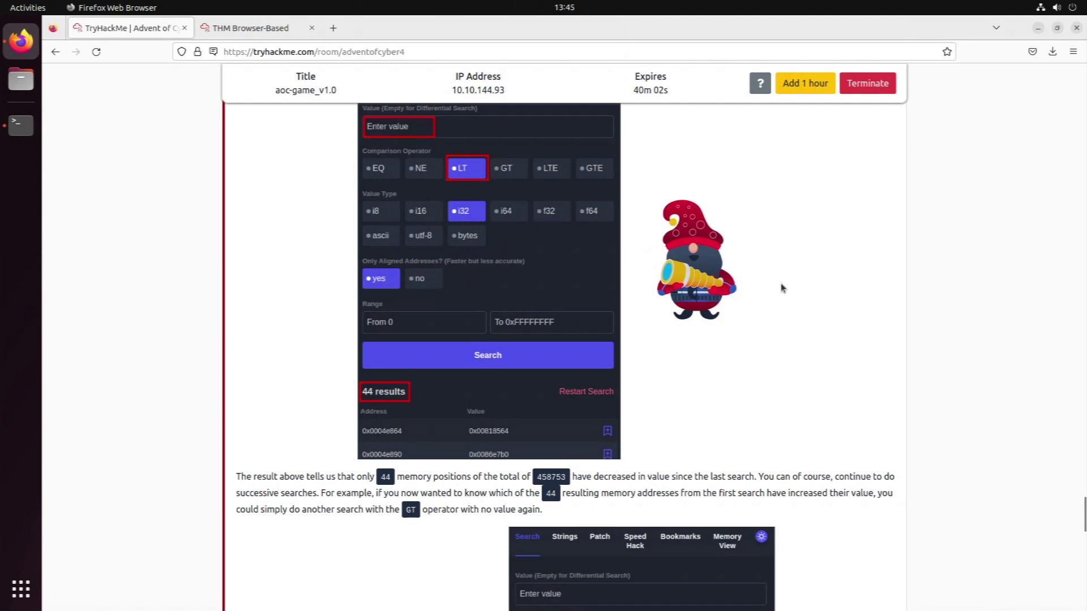
scroll(755, 290, up, 1)
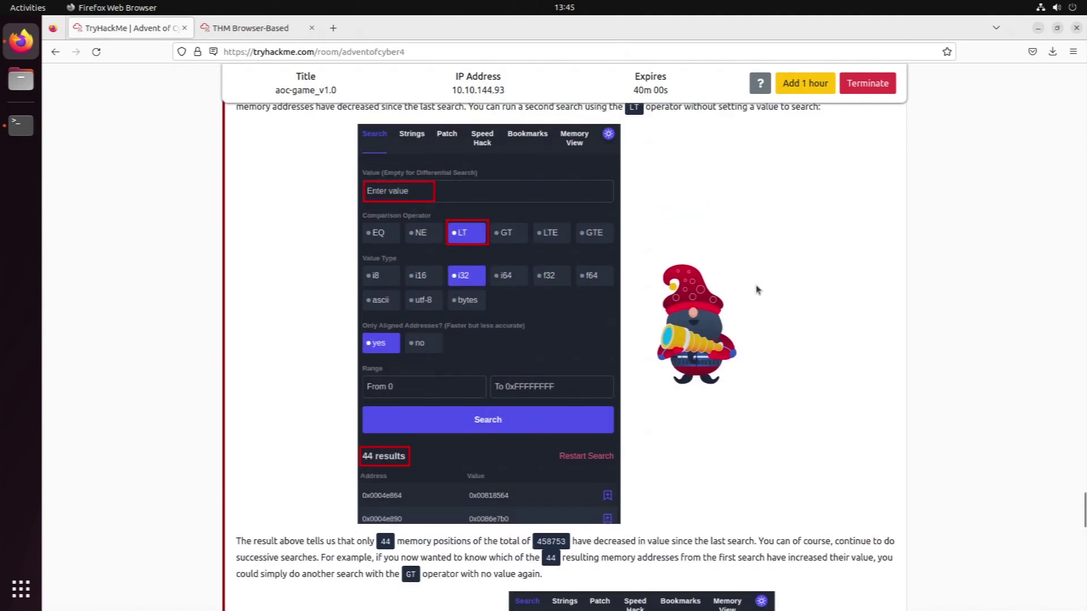
scroll(758, 290, up, 2)
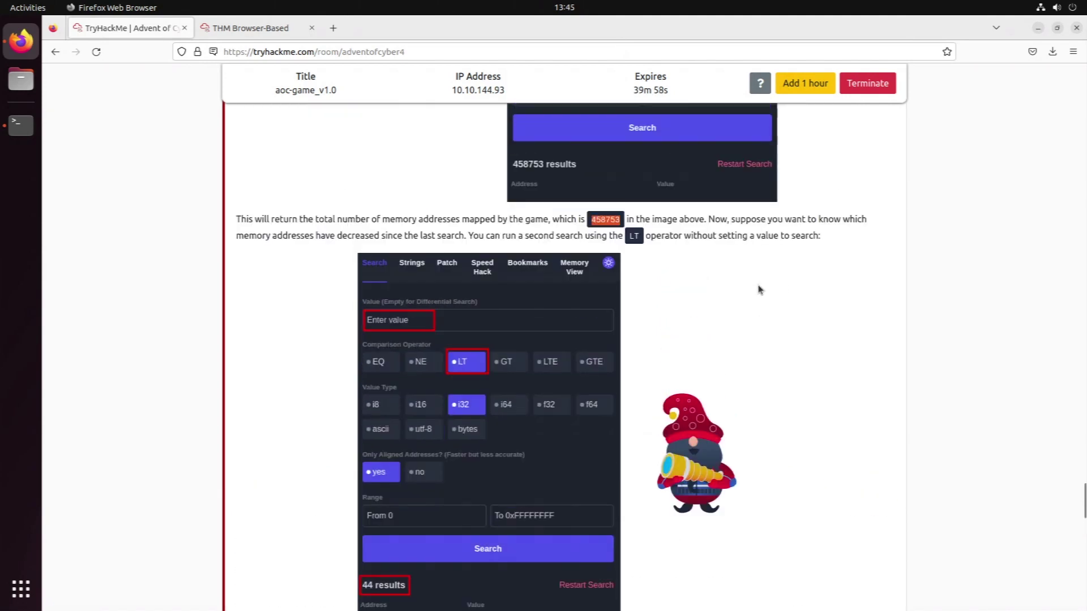
scroll(760, 290, up, 6)
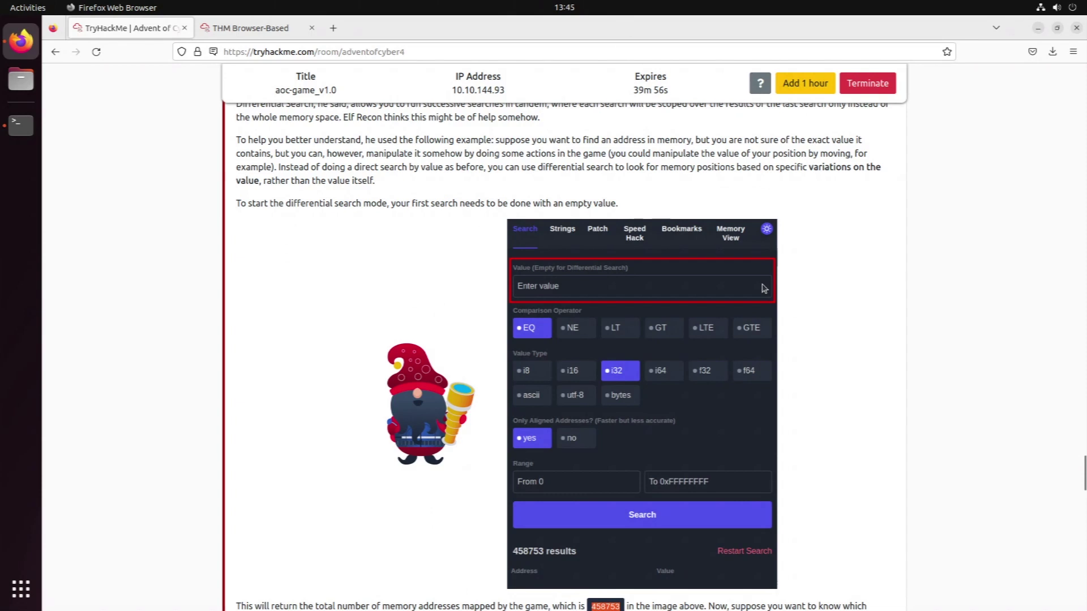
scroll(750, 275, up, 1)
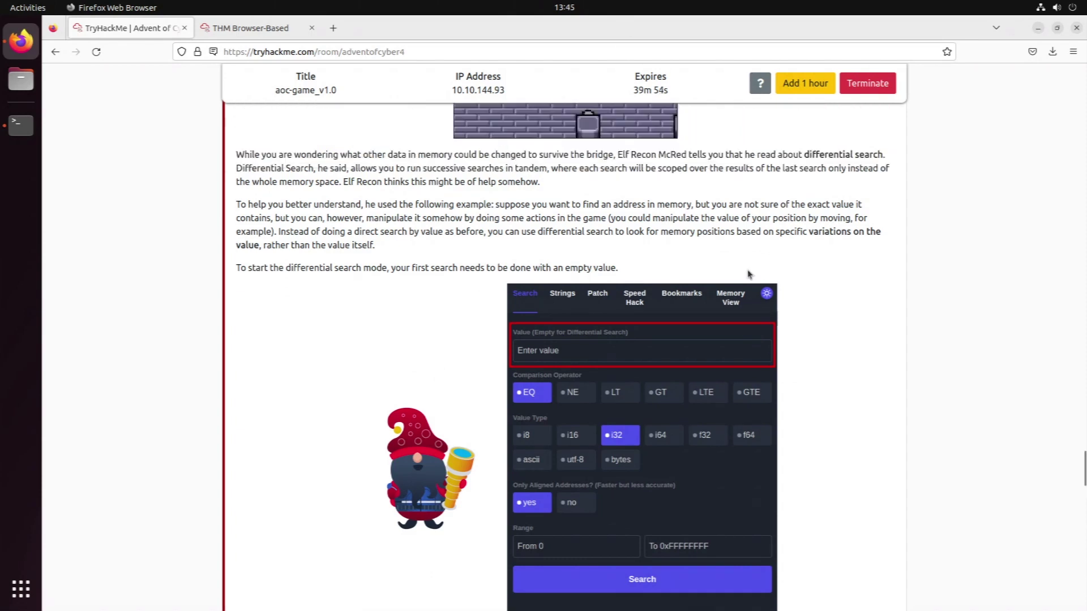
scroll(748, 274, up, 1)
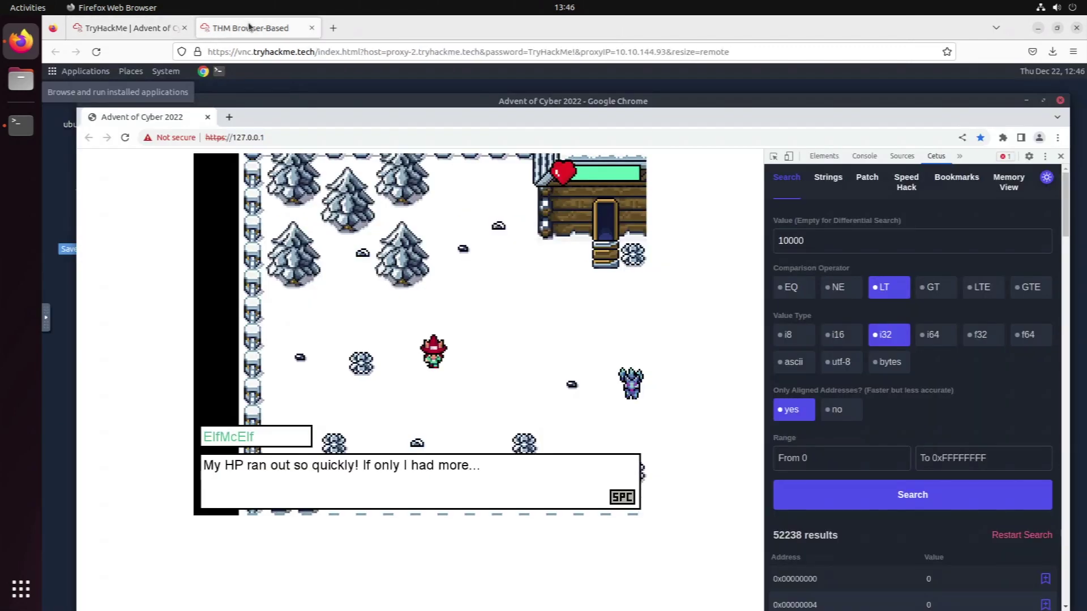
Return to the game session, clear the search value and start an empty-value differential search of i32 memory
click(248, 28)
click(824, 243)
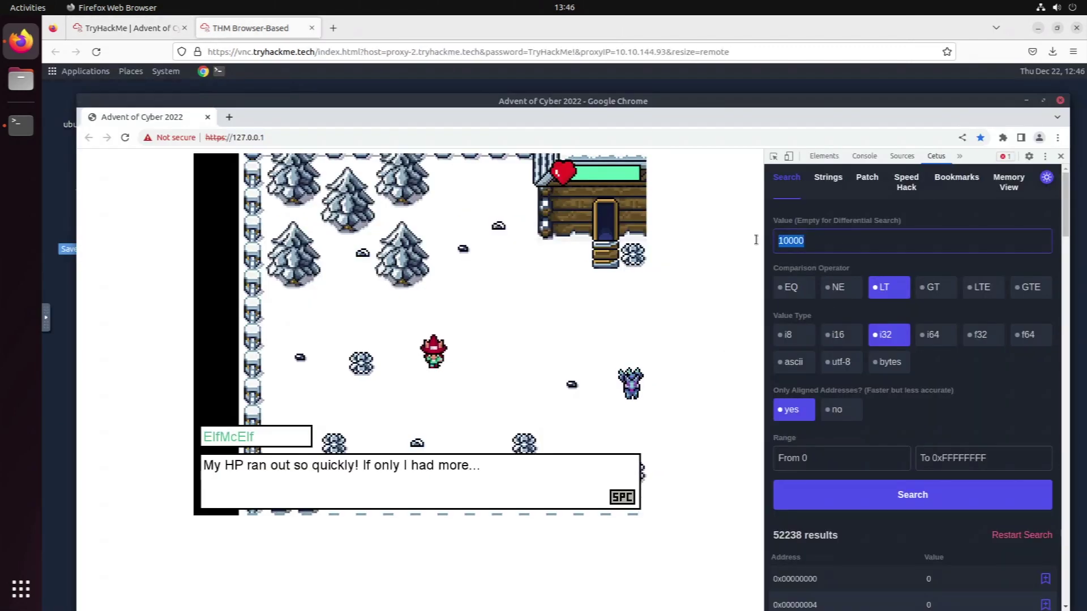
key(ctrl+a)
key(BackSpace)
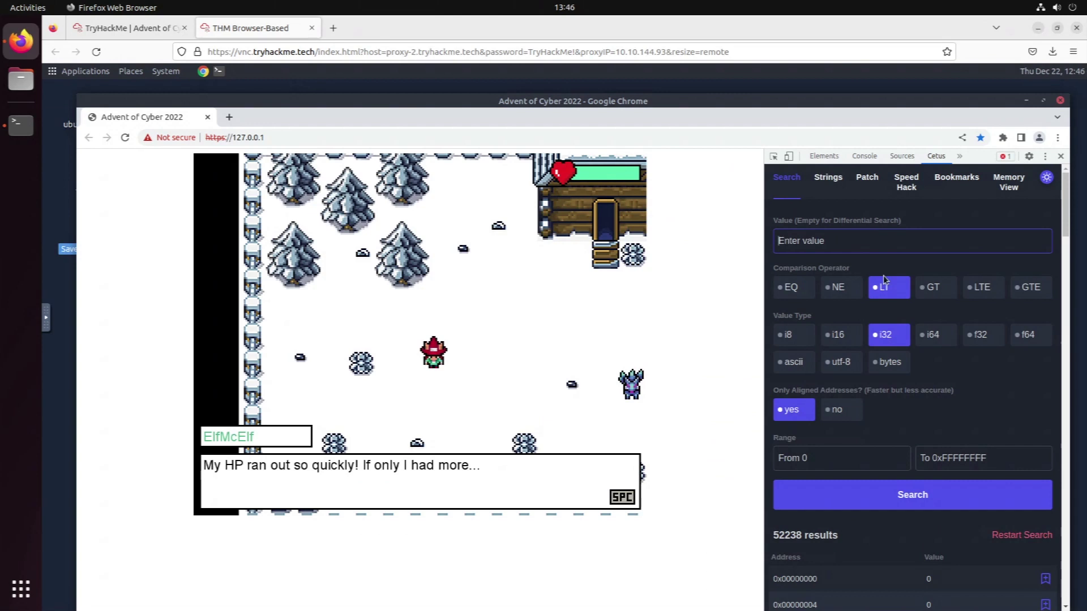
click(908, 507)
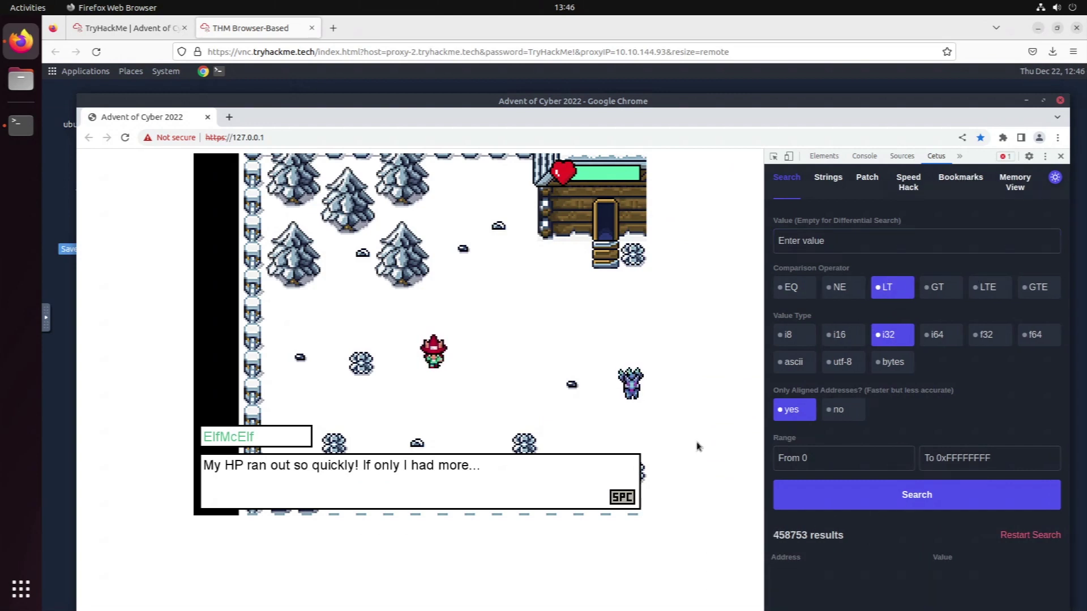
Dismiss the elf's dialogue, walk the elf onto the bridge to lose some health, and run an empty-value LT search
key(space)
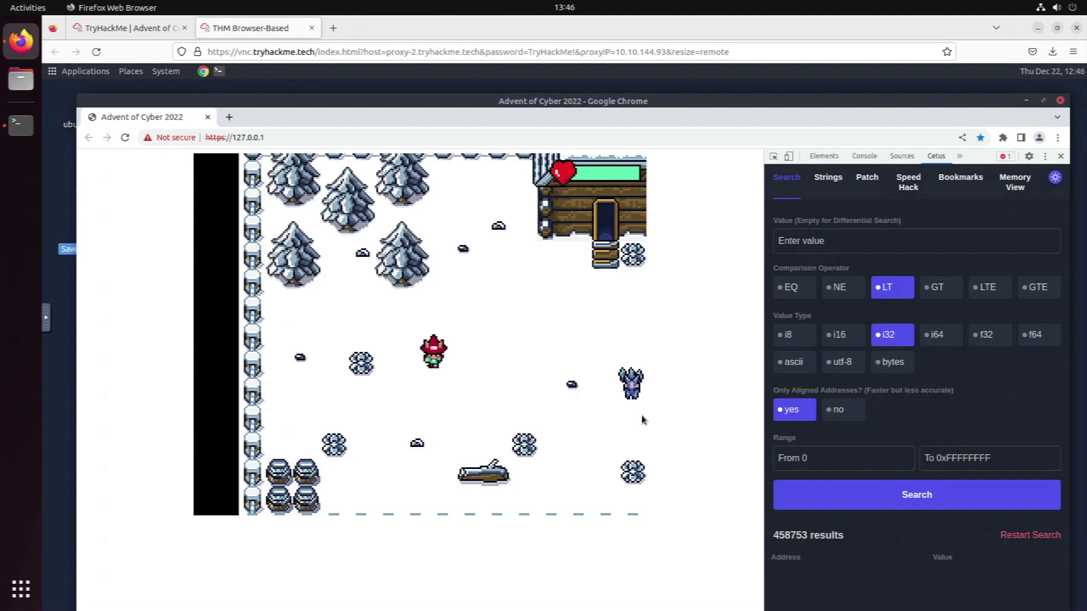
key(Right)
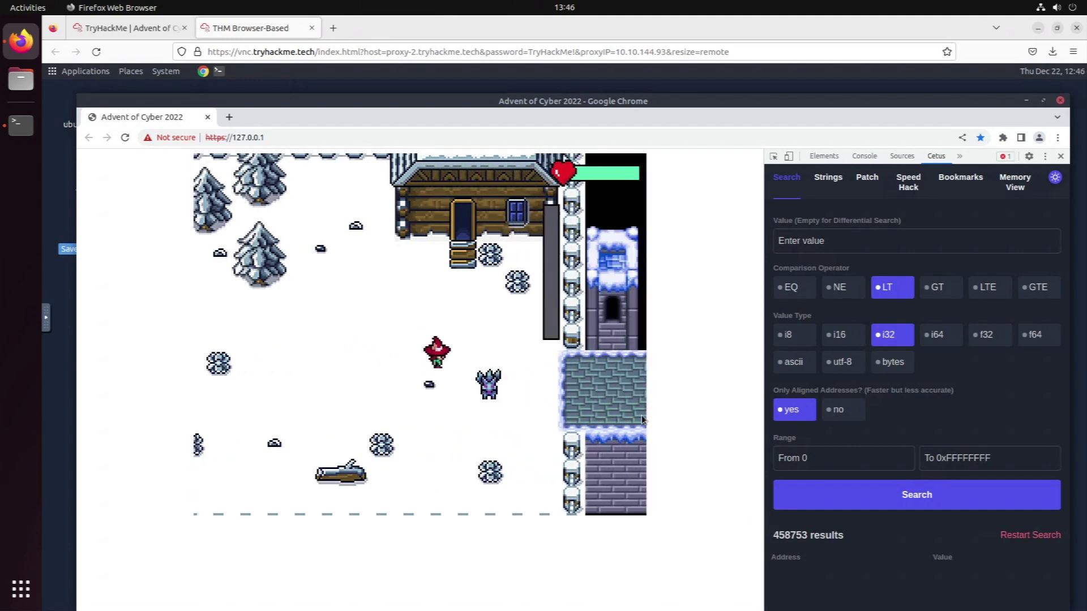
key(Right)
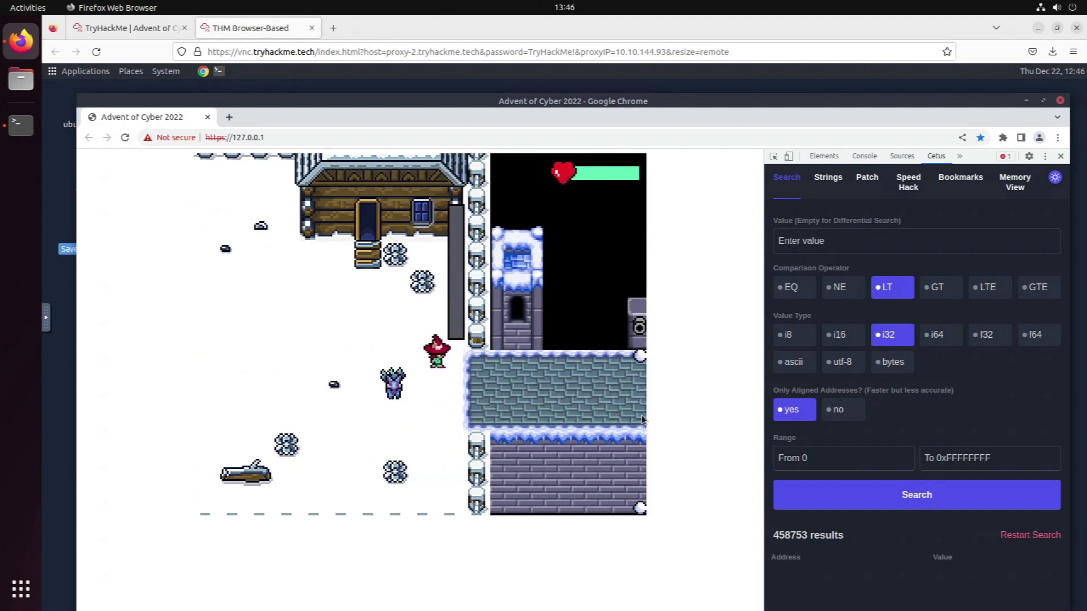
key(Down)
key(Right)
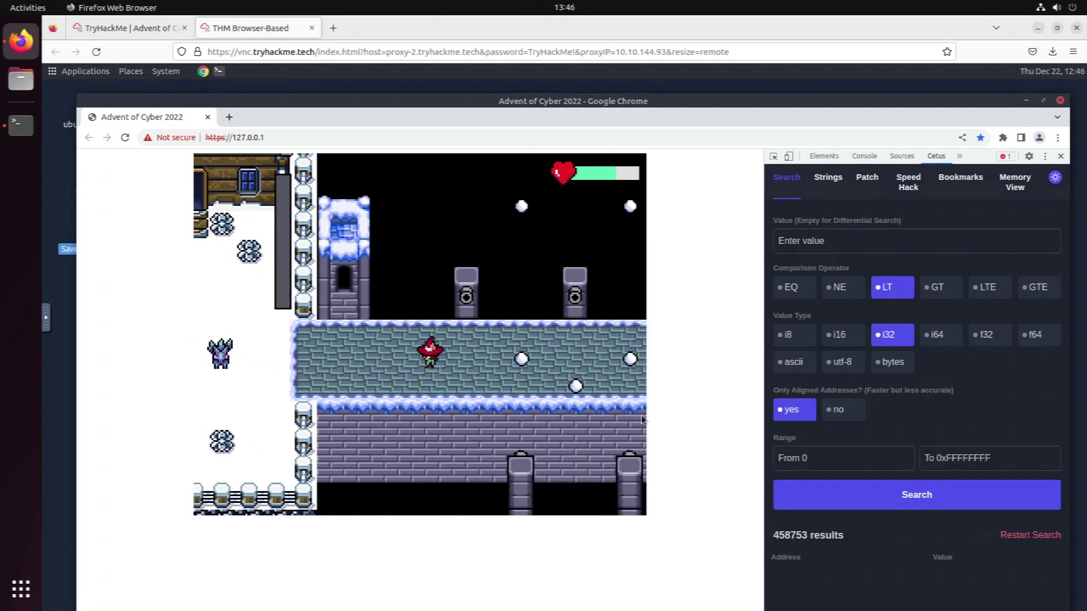
key(Left)
click(901, 498)
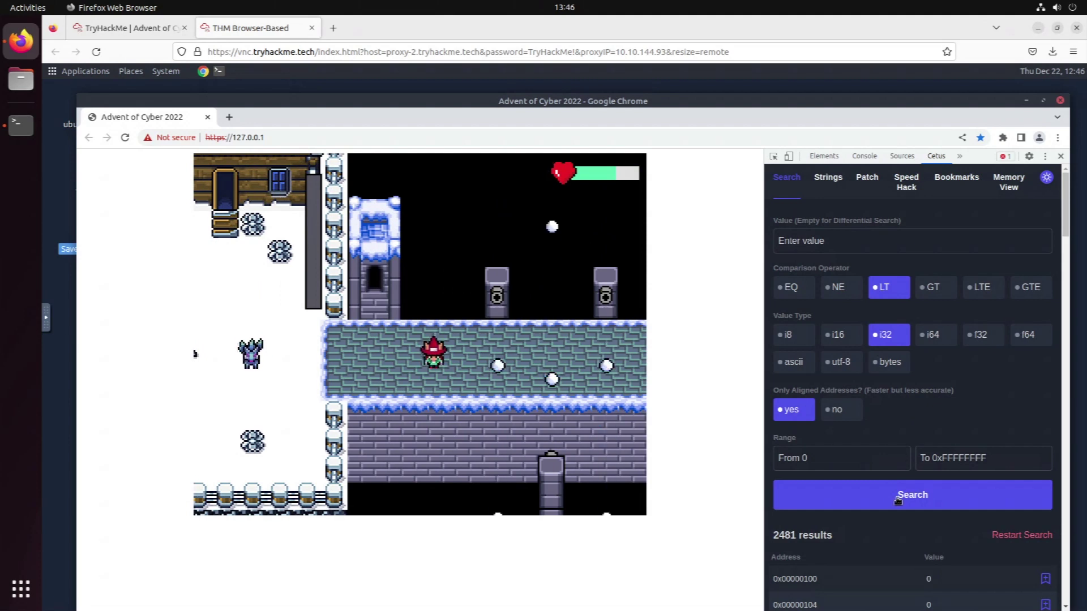
Move the elf further along the bridge to take more snowball damage and repeat the empty-value LT search
click(611, 456)
key(Right)
key(Right)
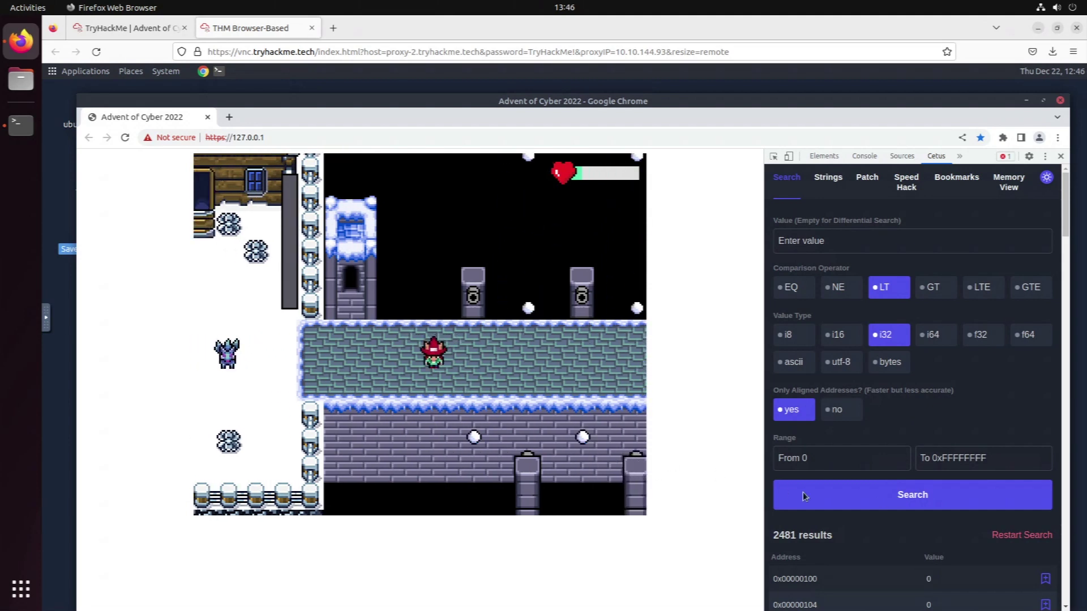
click(870, 496)
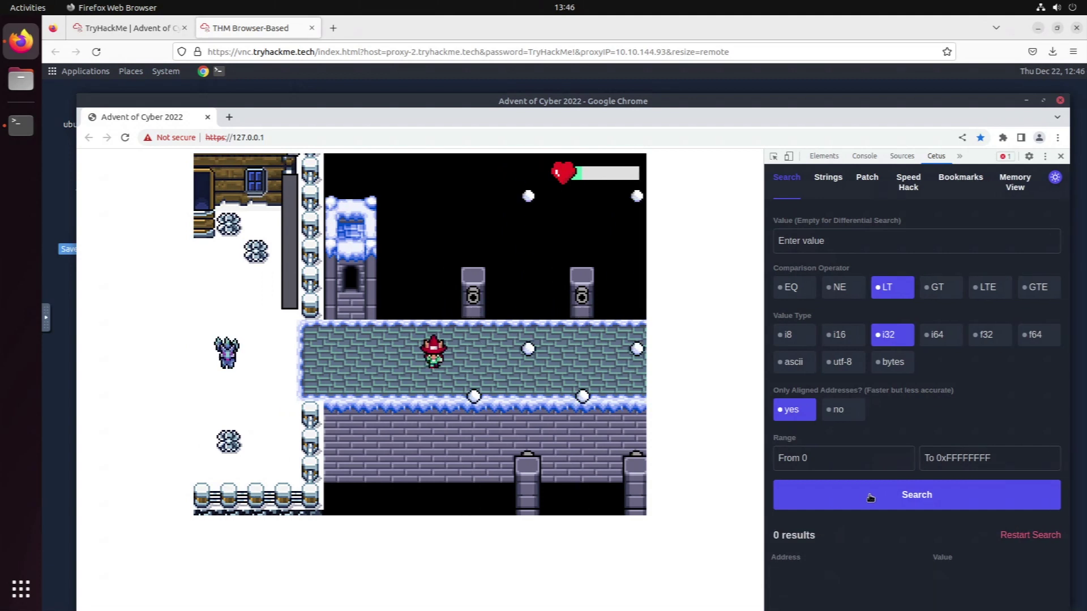
Check the first differential search example in the TryHackMe room and set the game session's comparison operator to EQ
click(116, 29)
scroll(322, 213, down, 3)
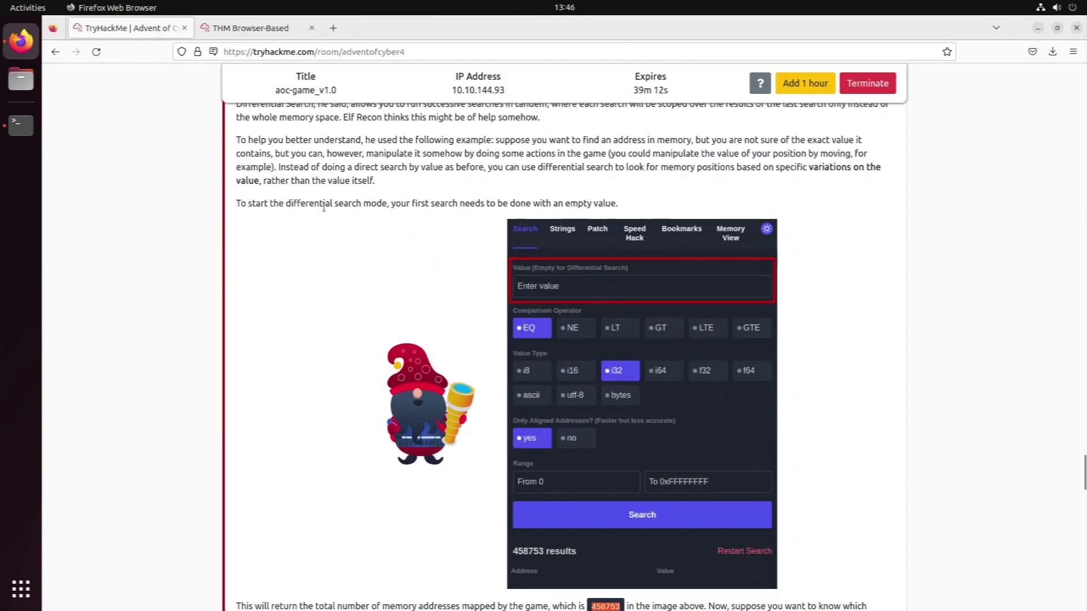
click(249, 28)
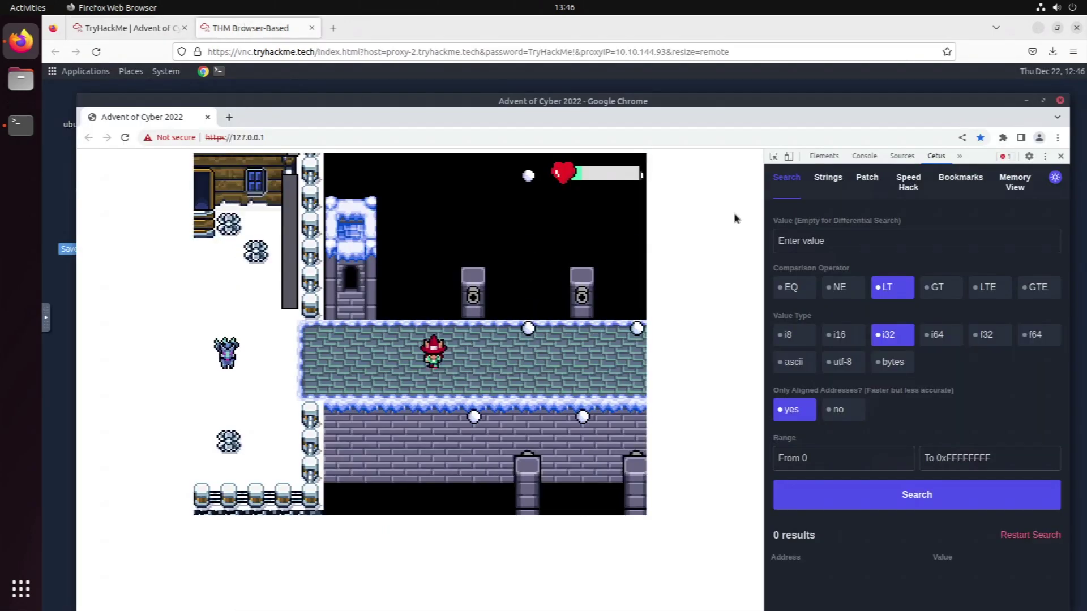
click(795, 289)
Send the elf into the snowballs until it respawns, dismiss its dialogue and walk it back onto the bridge to take damage
click(544, 351)
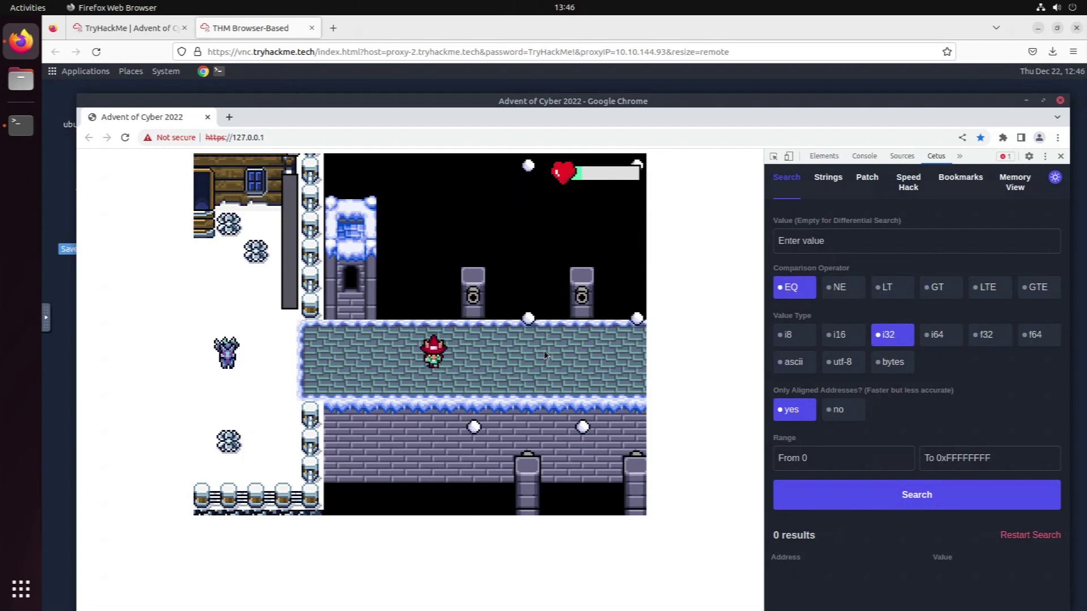
key(Right)
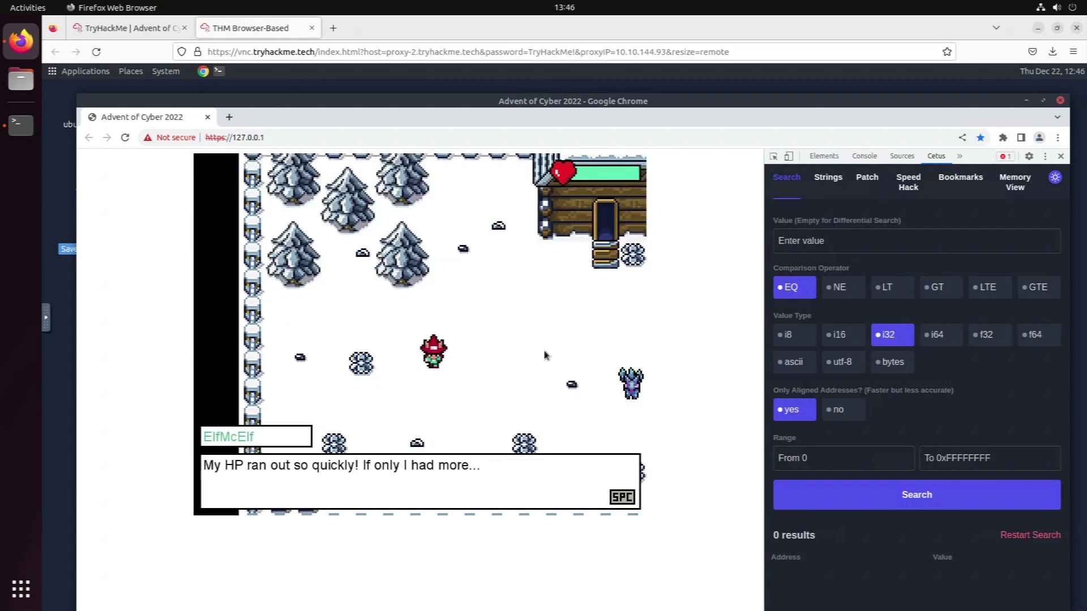
key(space)
key(Right)
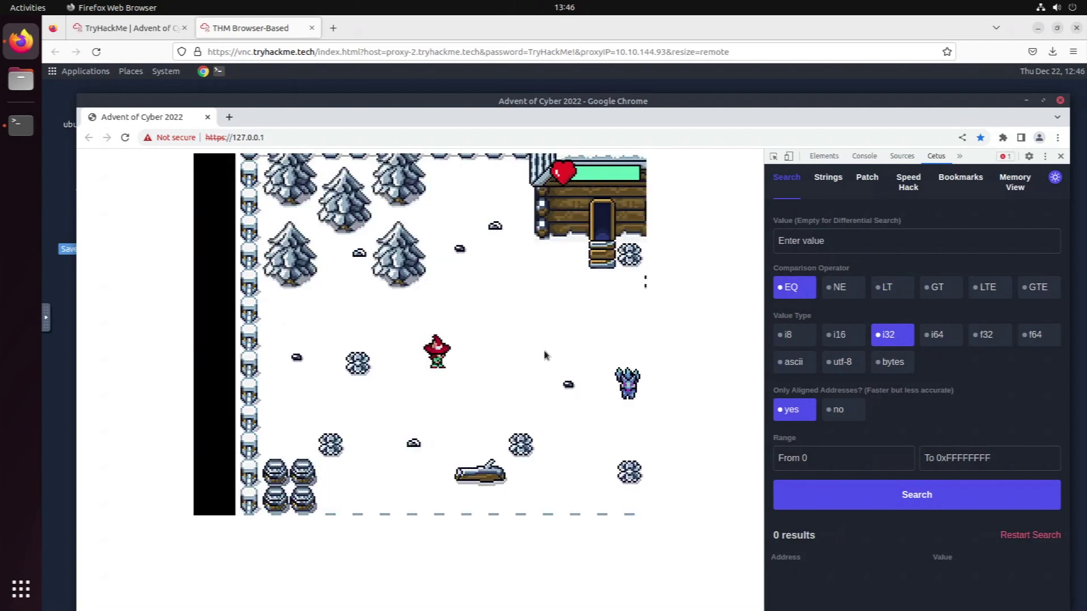
key(Right)
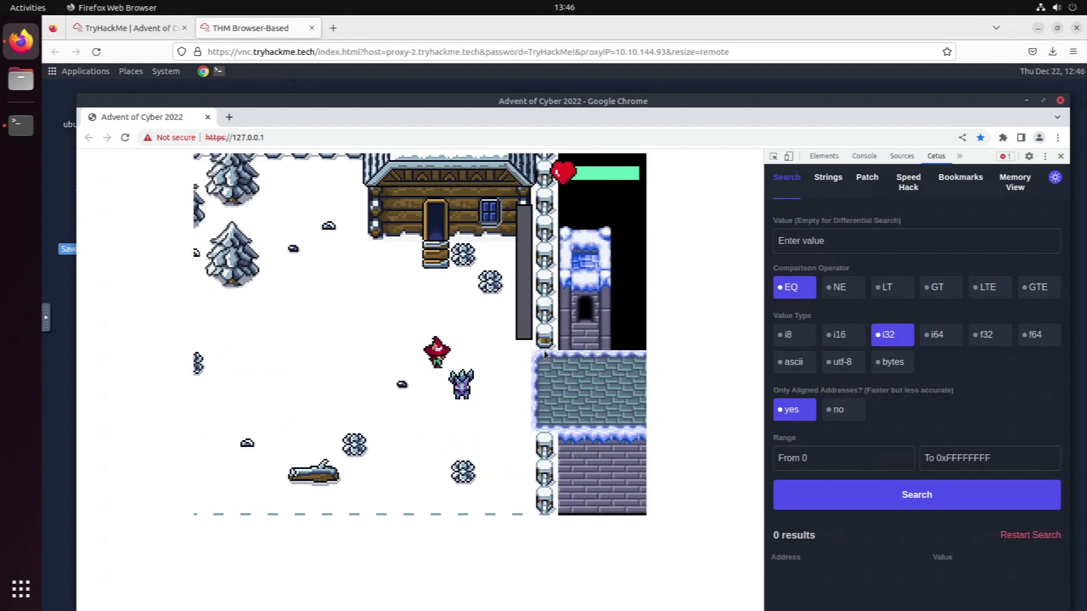
key(Down)
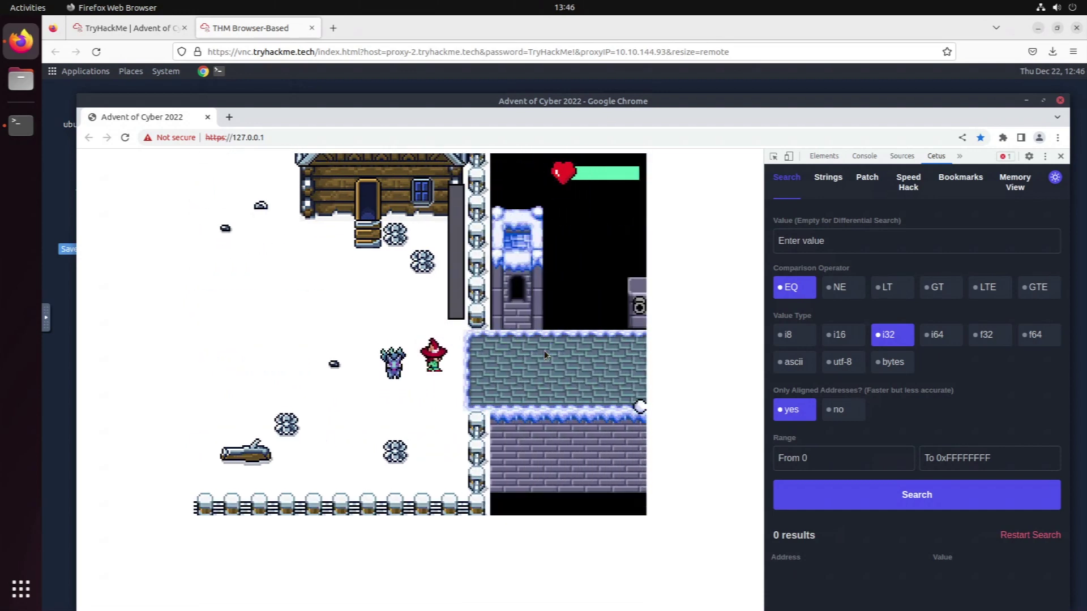
key(Right)
key(Right)
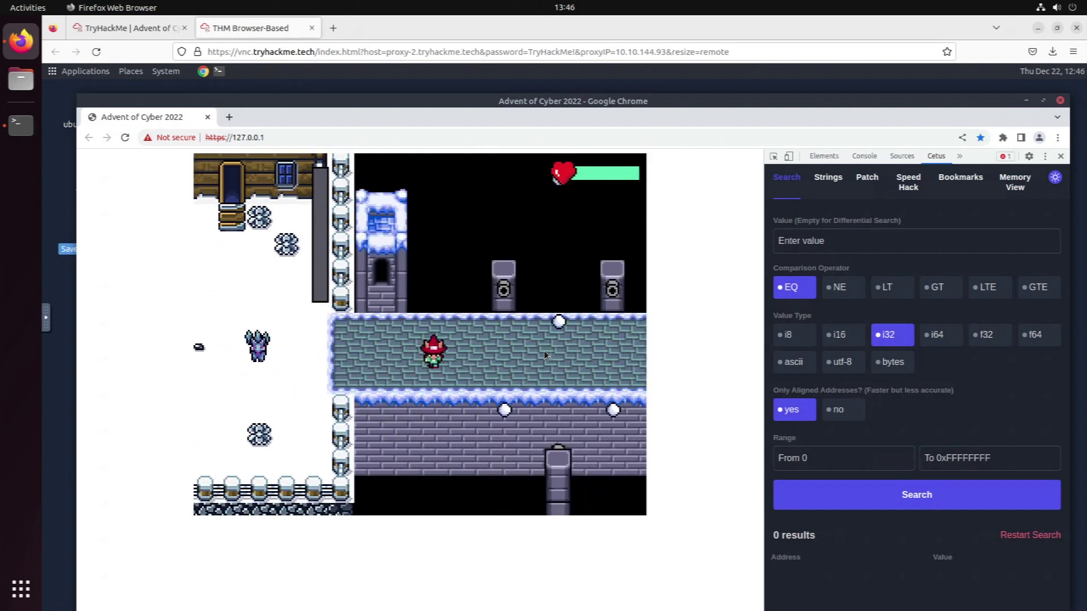
key(Left)
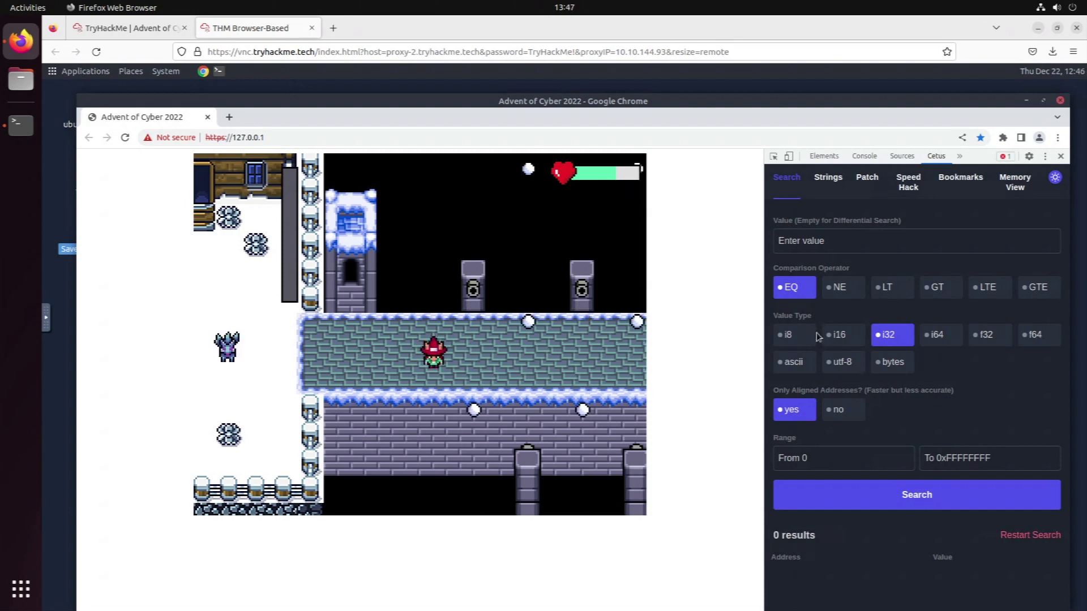
Recheck the room's empty-value search and LT follow-up instructions, and return to the game session
click(135, 29)
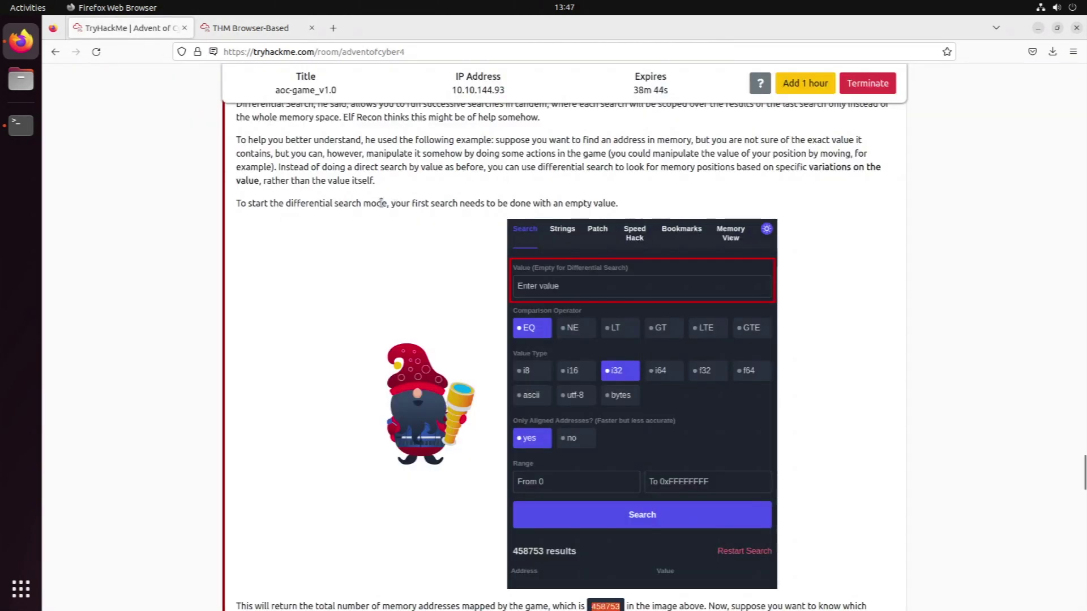
scroll(460, 202, down, 3)
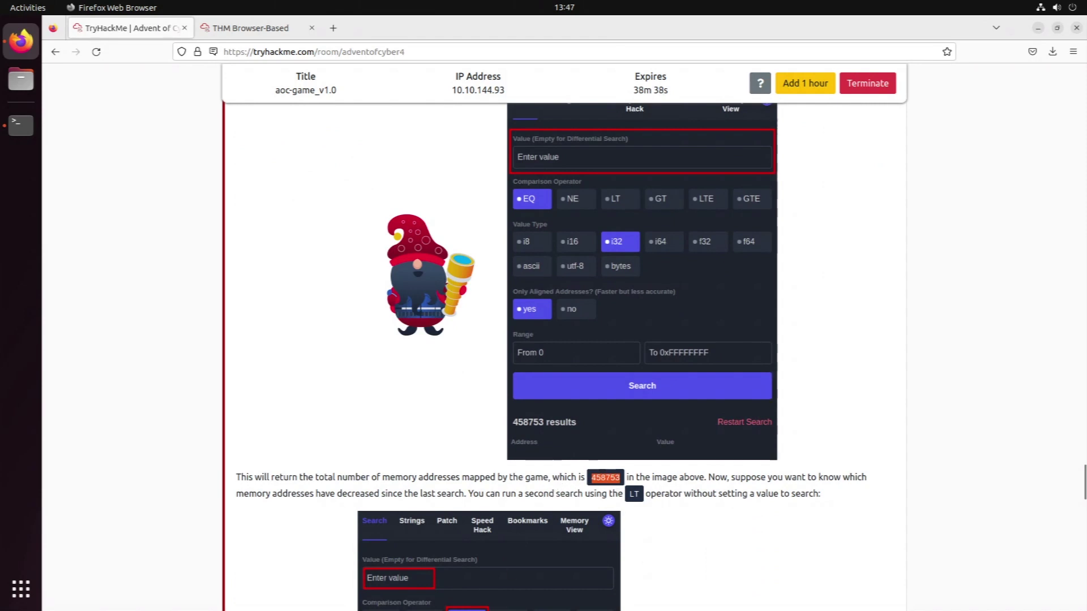
click(250, 28)
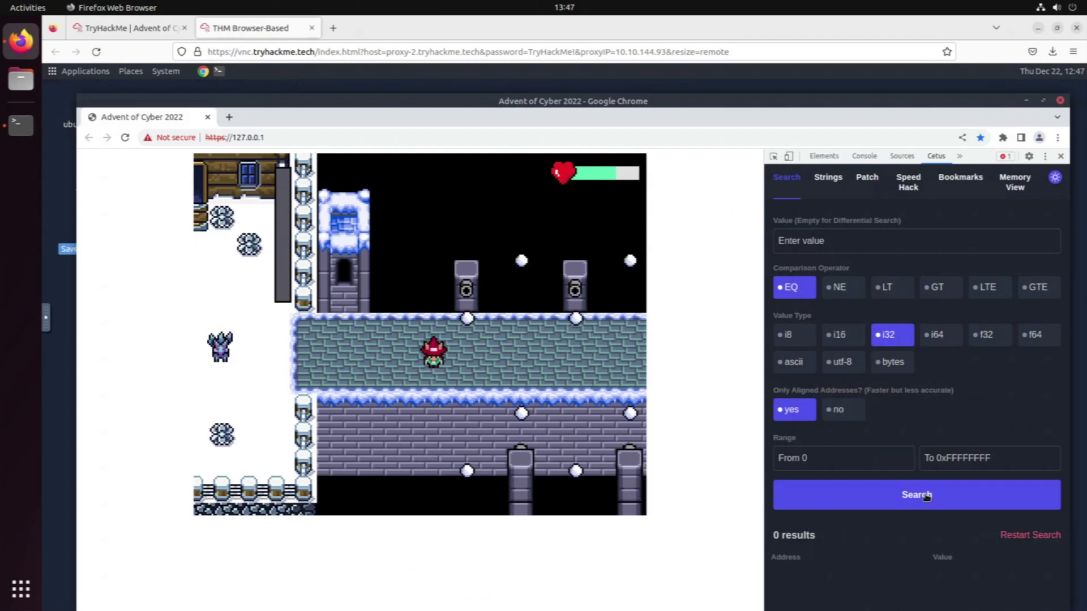
Send the elf into the snowballs until it respawns with full health, and dismiss its dialogue
click(814, 242)
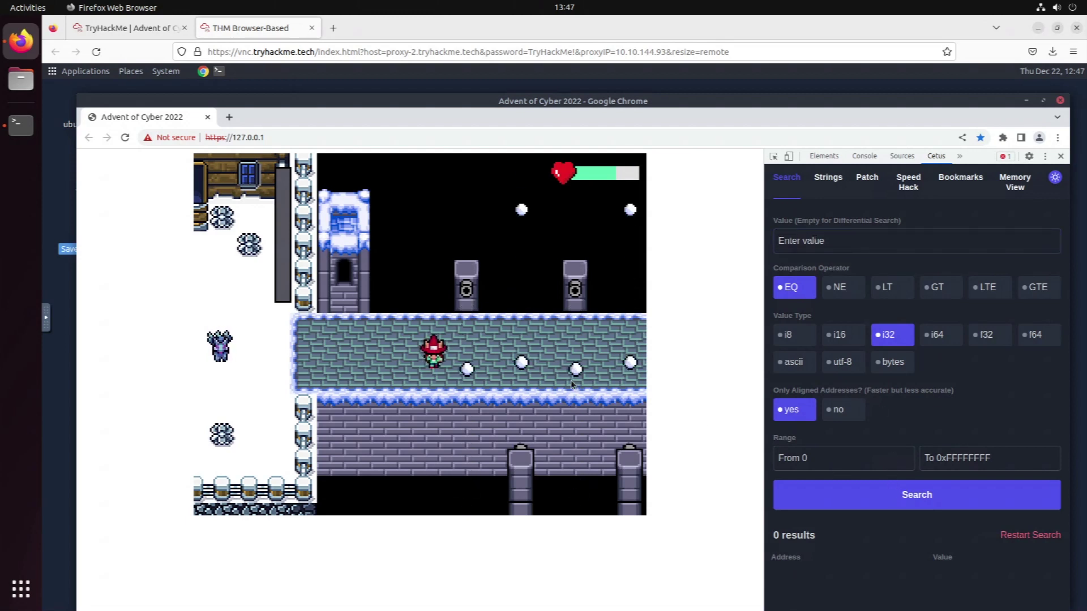
key(Right)
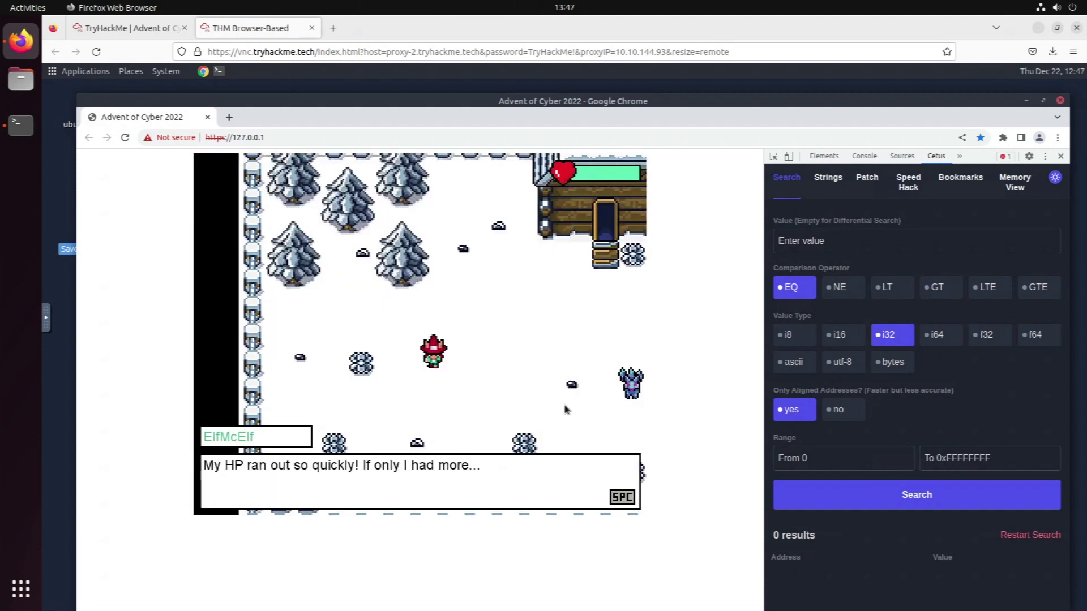
key(space)
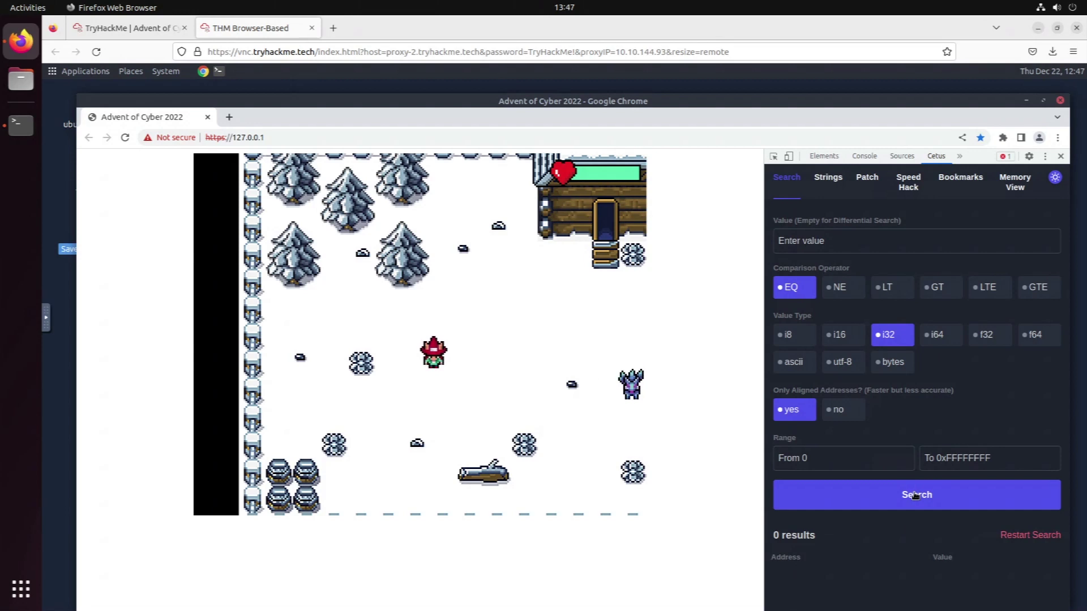
Restart the Cetus memory search and run an empty-value EQ search for i32 values
click(828, 179)
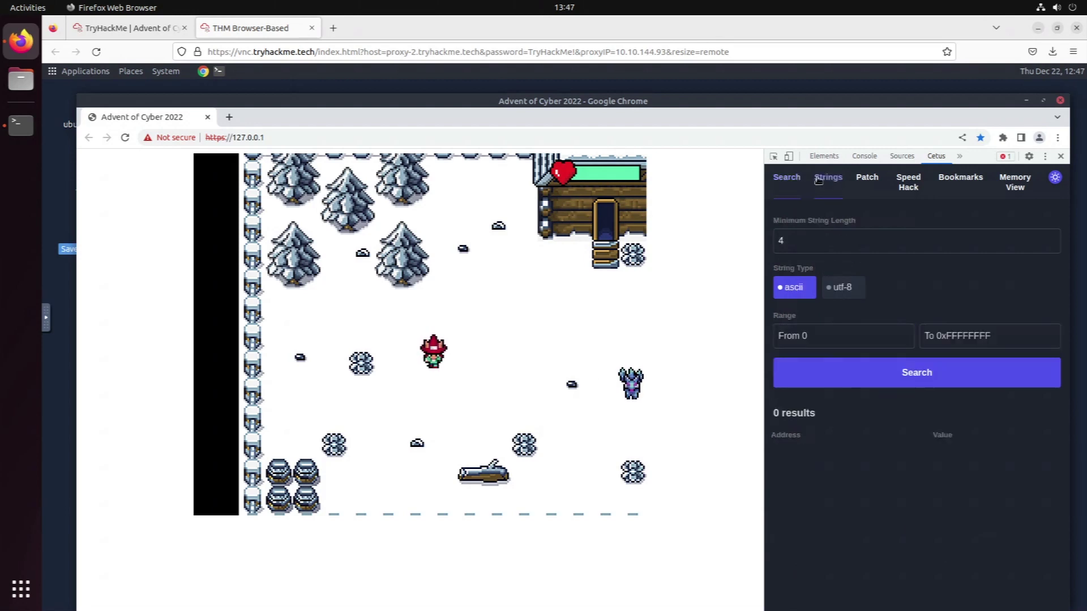
click(787, 178)
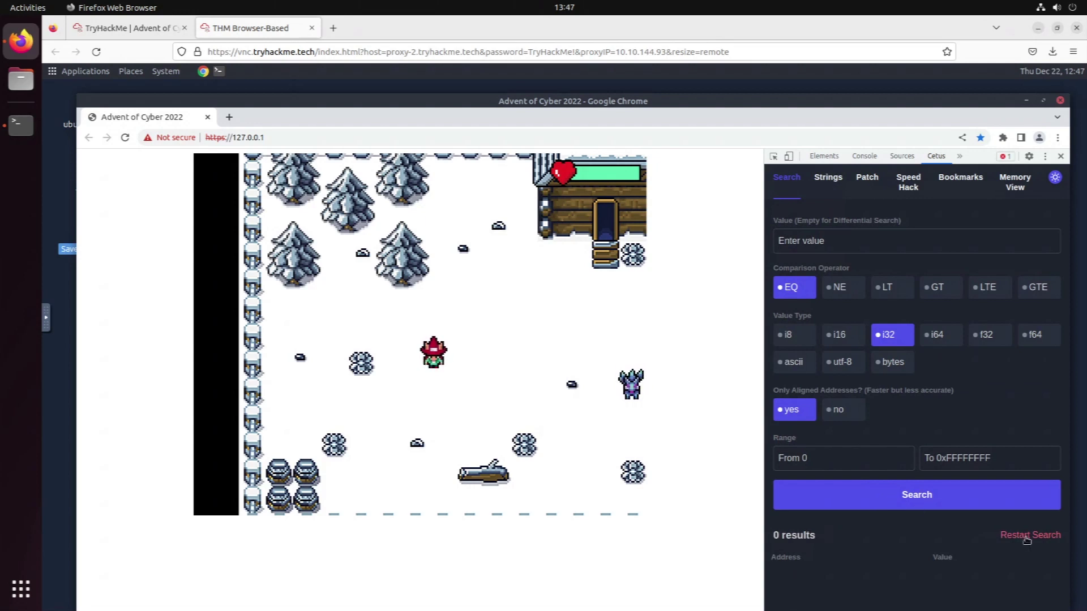
click(917, 499)
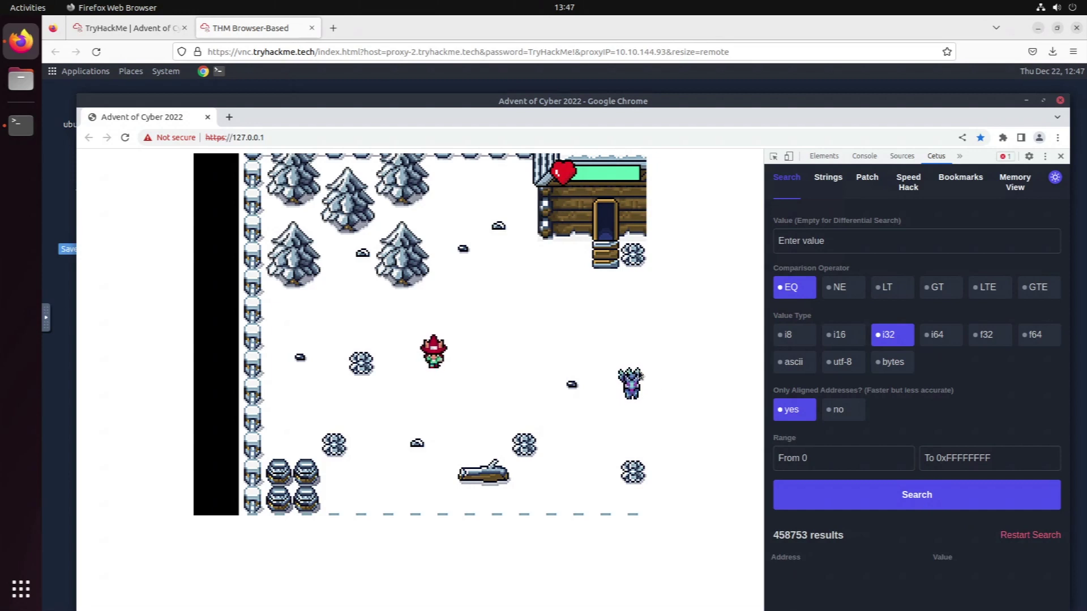
Walk the elf from the respawn point past the purple guard and onto the bridge, stopping before the first snowball lane
key(Down)
key(Right)
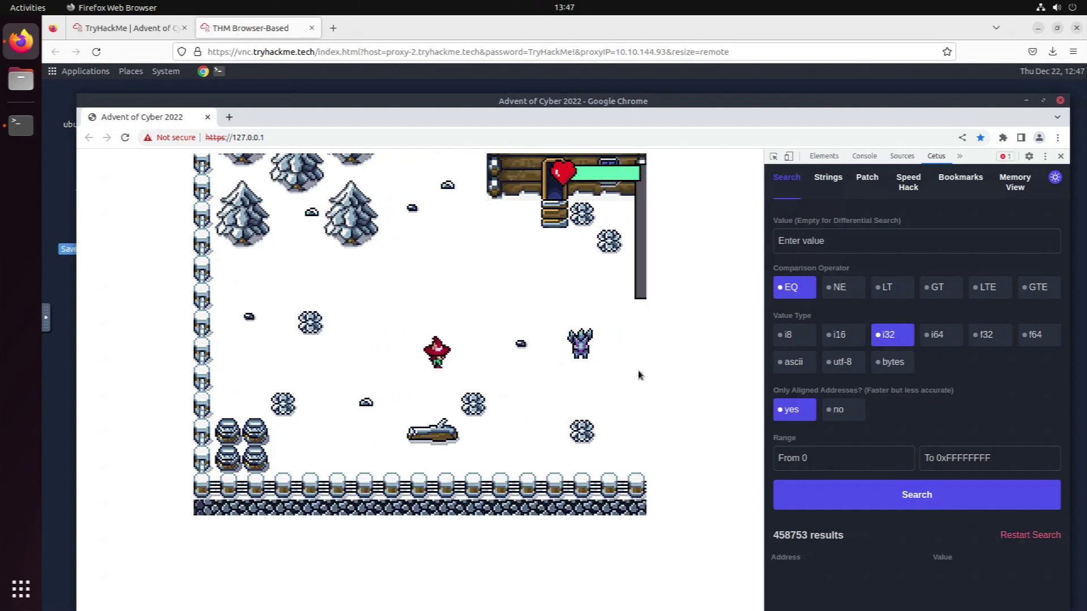
key(Right)
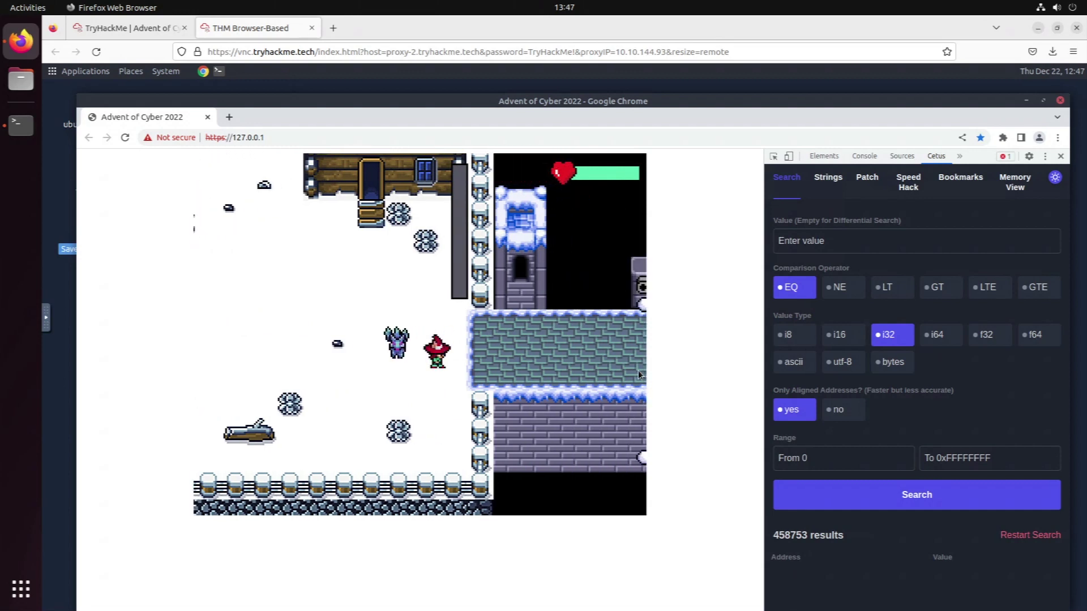
key(Right)
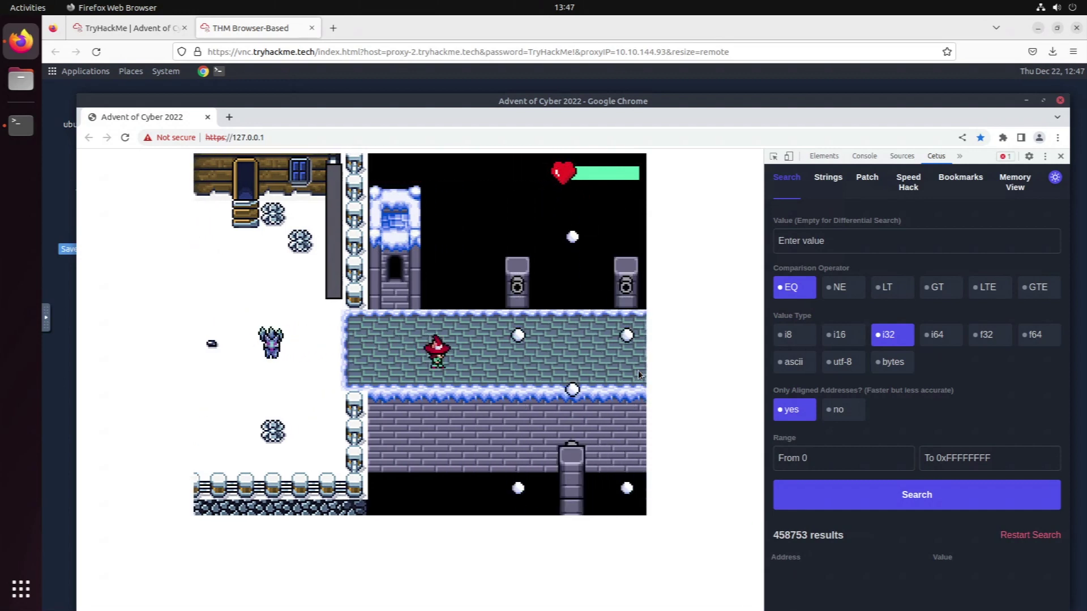
key(Right)
key(Right)
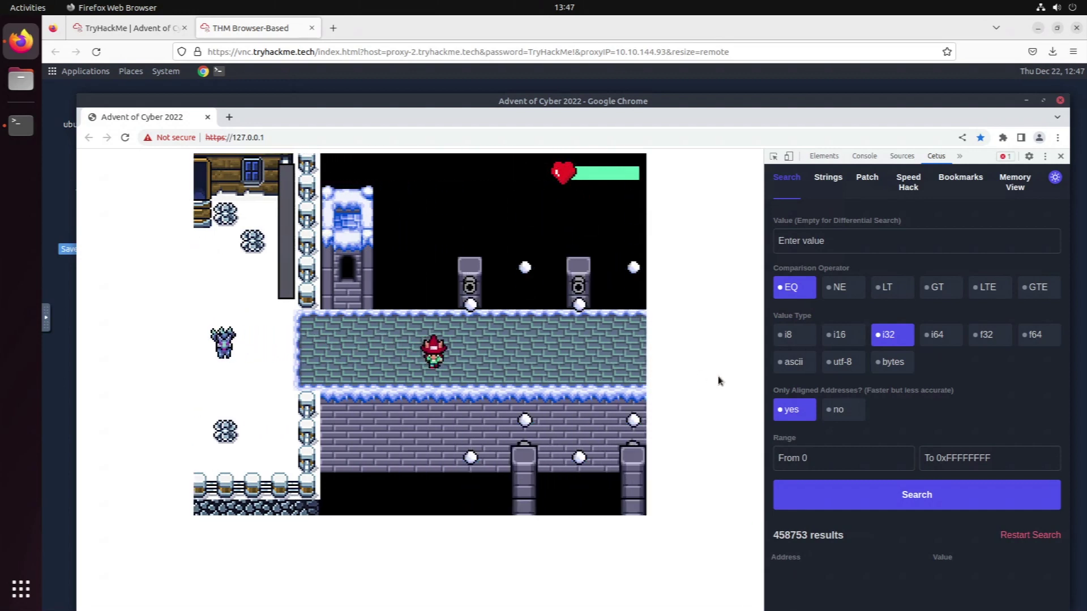
Let a snowball hit the elf, pull it back, and repeat the empty-value EQ search
click(974, 497)
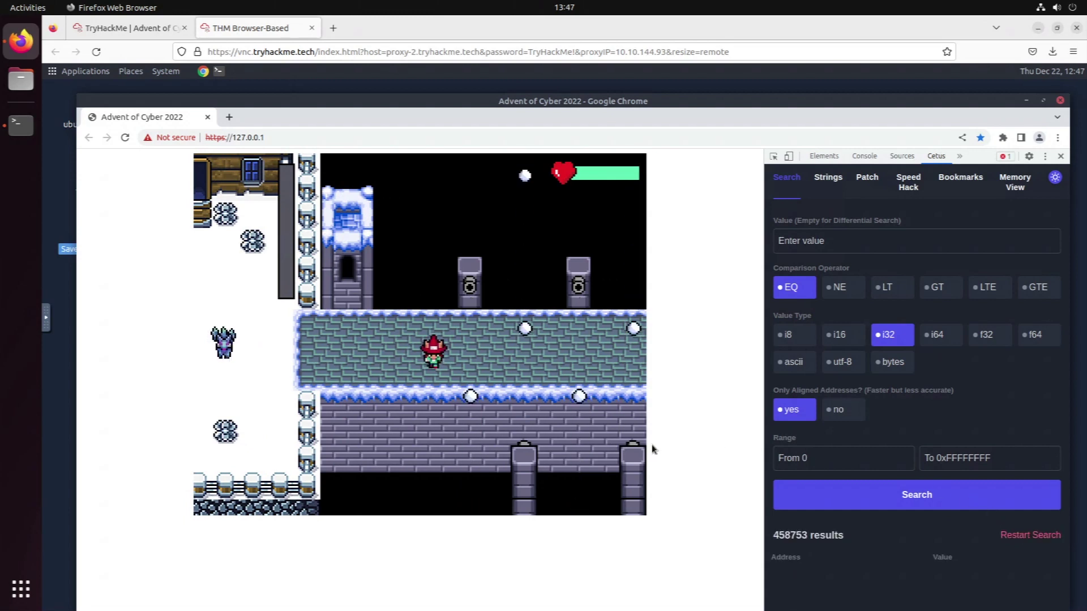
key(Right)
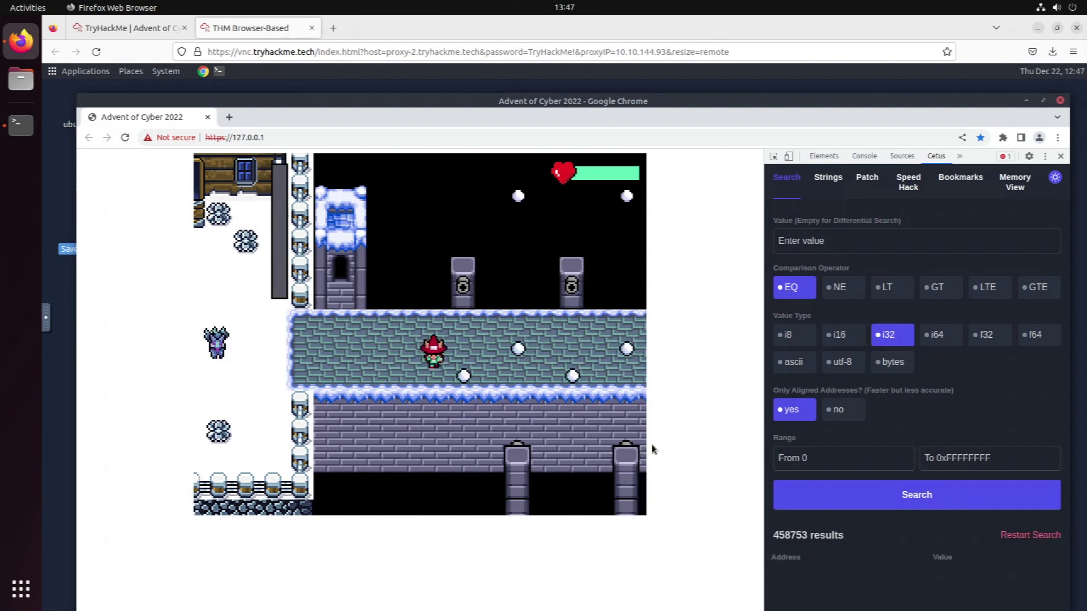
key(Left)
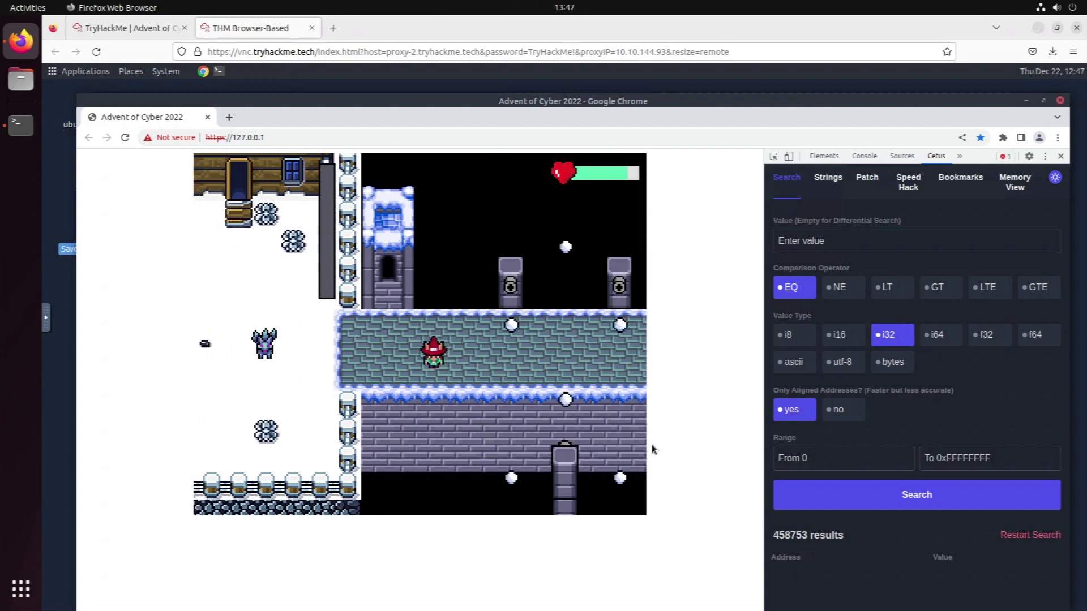
click(944, 497)
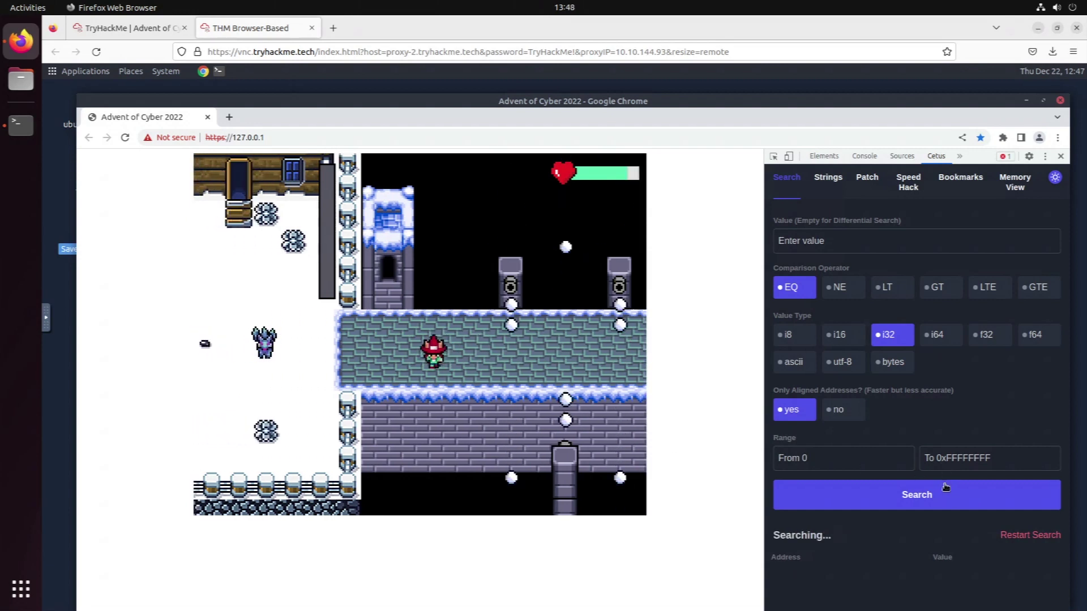
scroll(945, 481, down, 3)
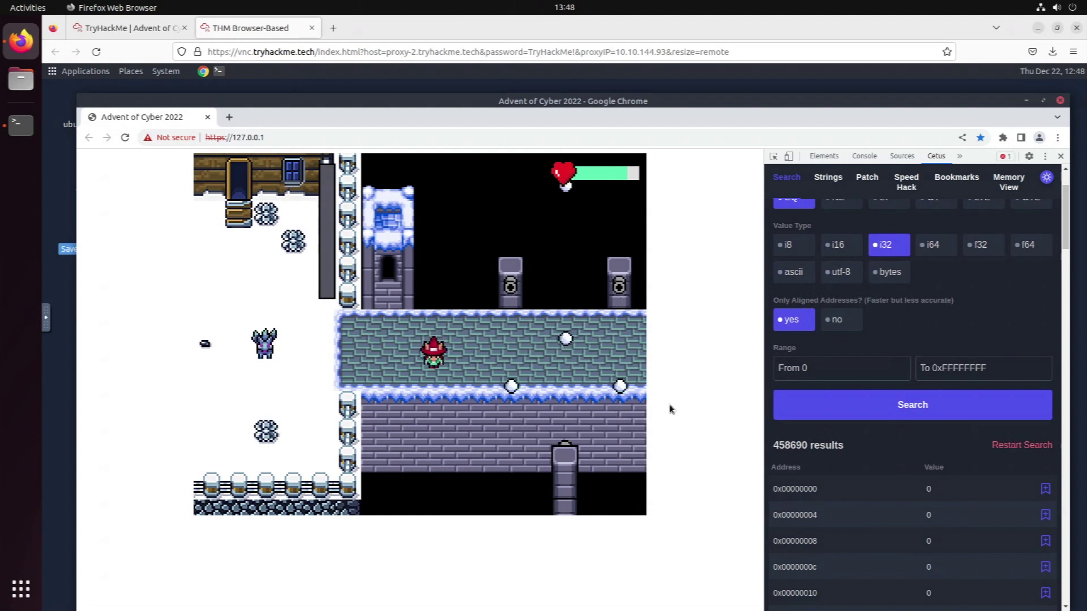
Move the elf back near the first snowball lane, restart the search and run a fresh empty-value EQ search
key(Right)
key(Right)
key(Right)
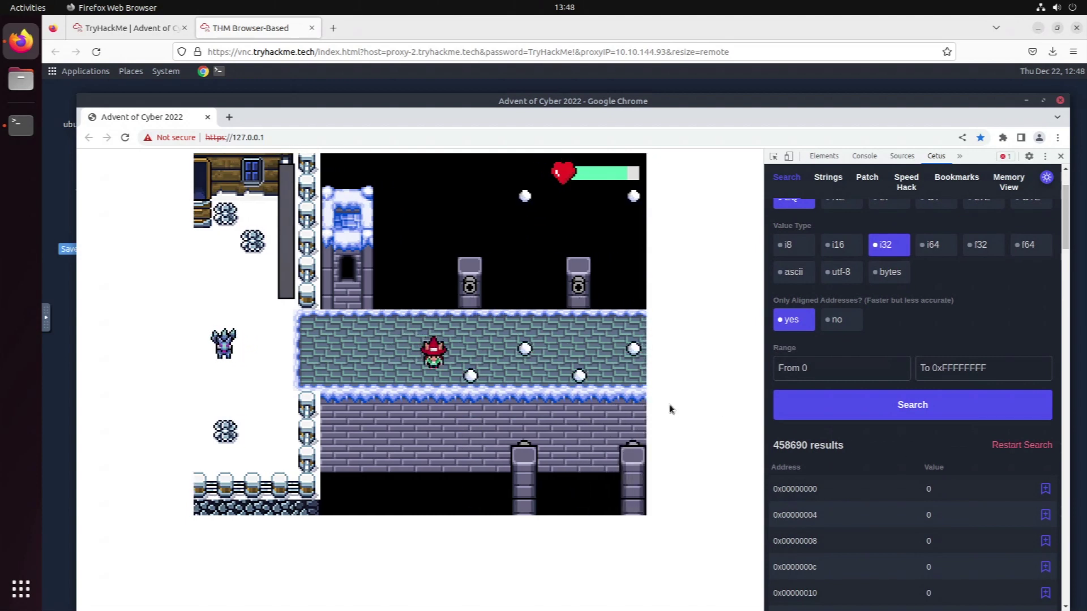
scroll(882, 321, up, 2)
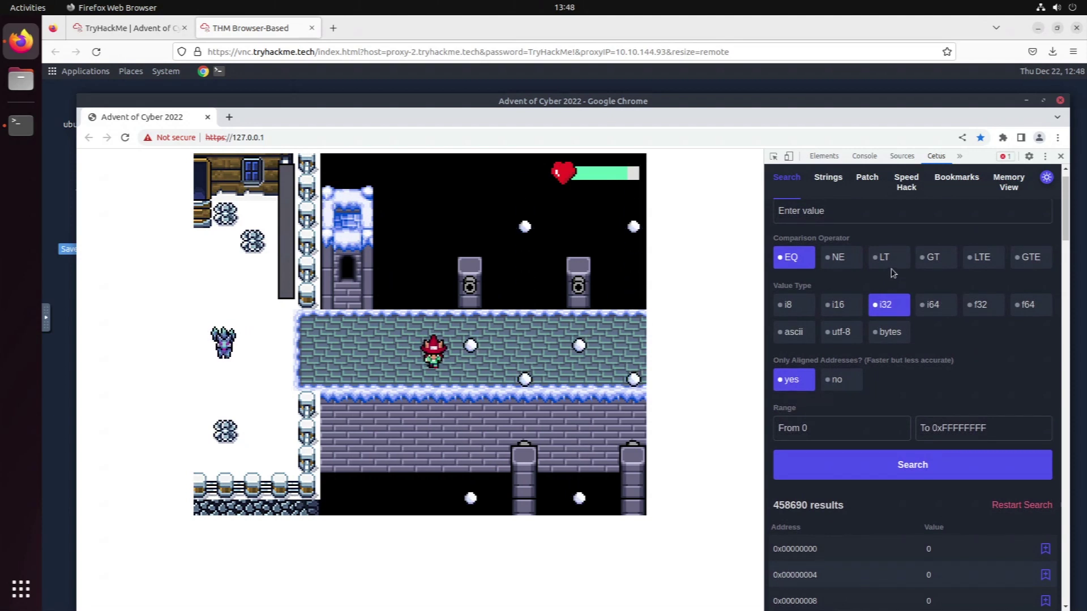
click(1028, 512)
click(942, 495)
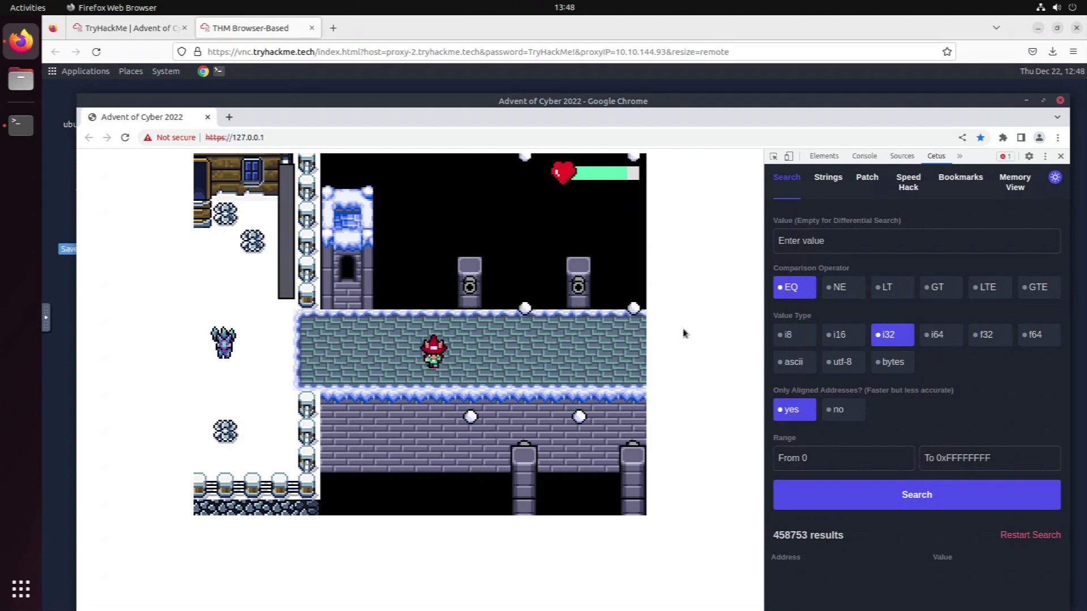
Set the comparison operator to LT, take snowball damage, run the empty-value search and look through the resulting addresses
click(887, 289)
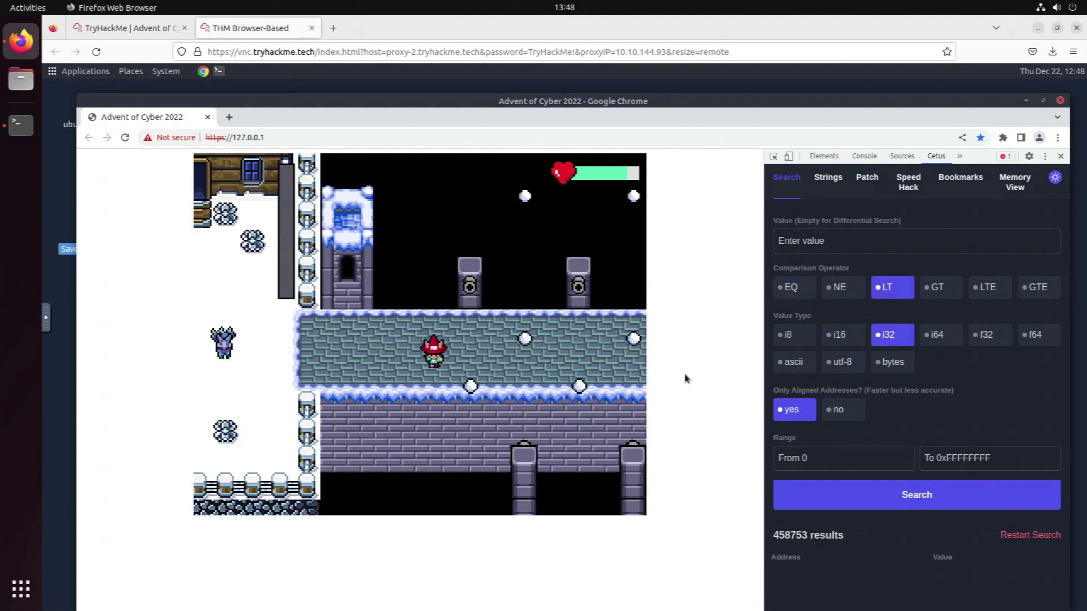
key(Left)
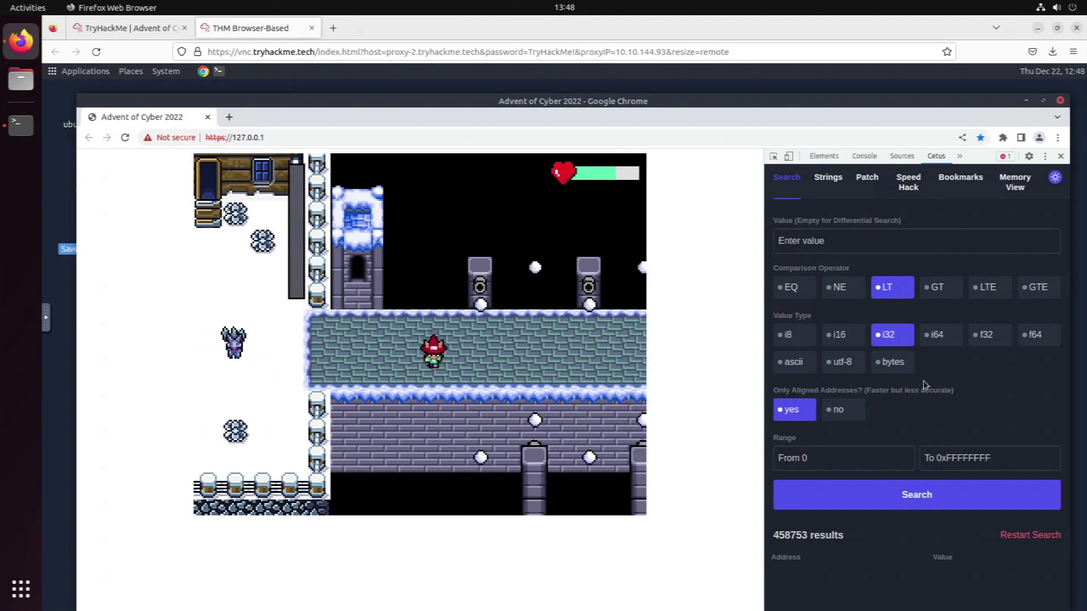
click(922, 501)
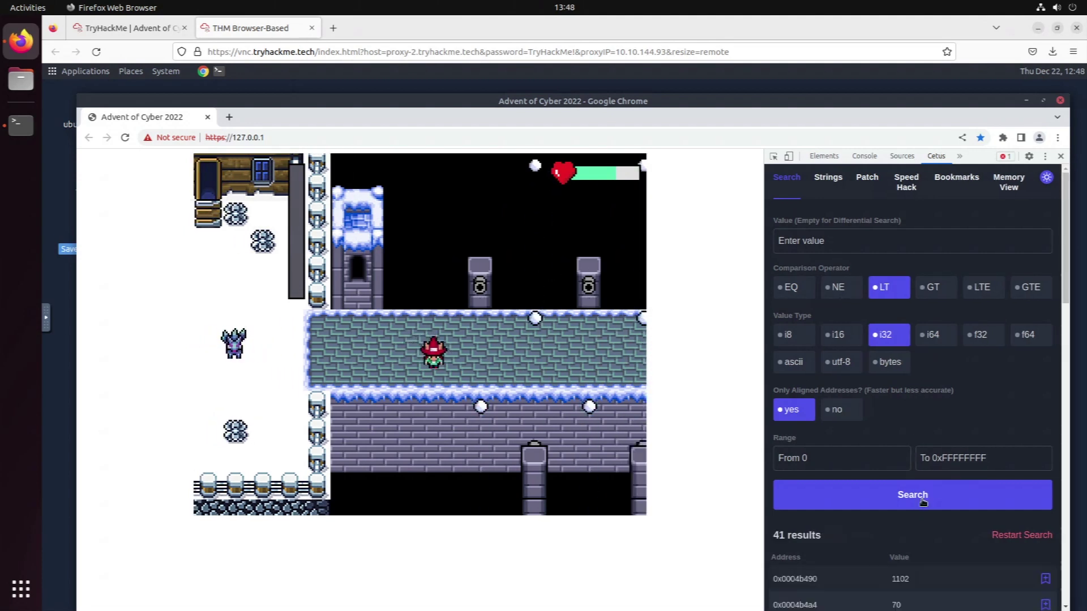
scroll(895, 442, down, 5)
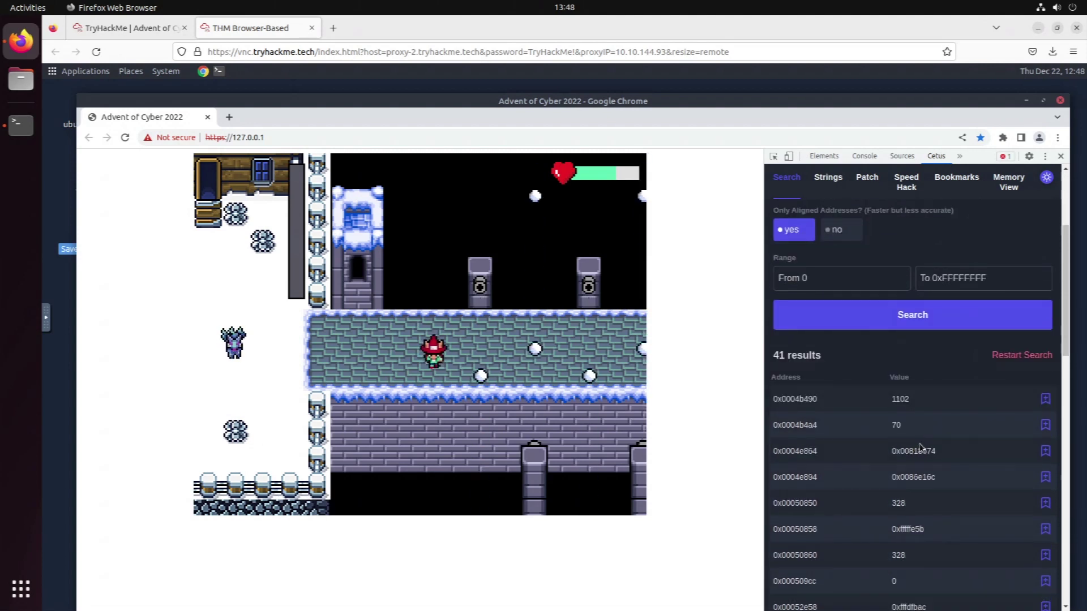
scroll(920, 447, down, 4)
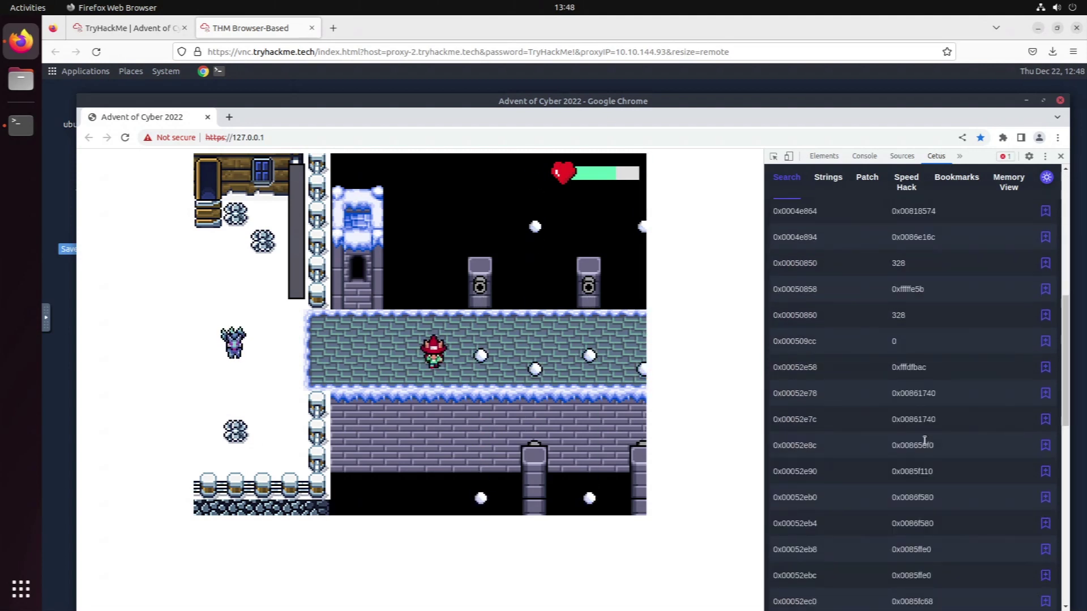
scroll(924, 440, down, 8)
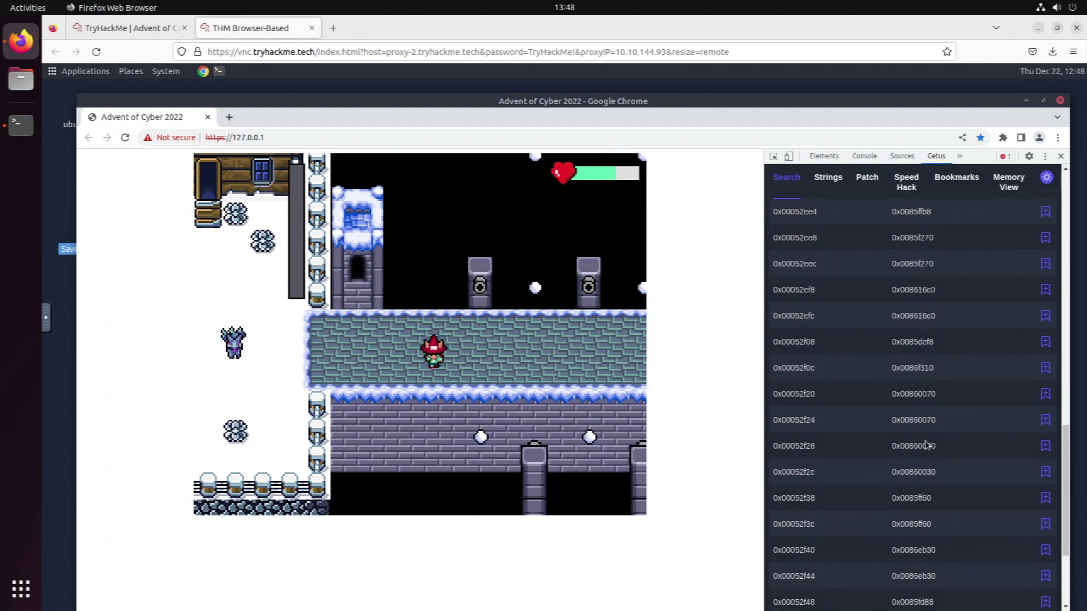
scroll(927, 445, down, 3)
scroll(927, 445, up, 12)
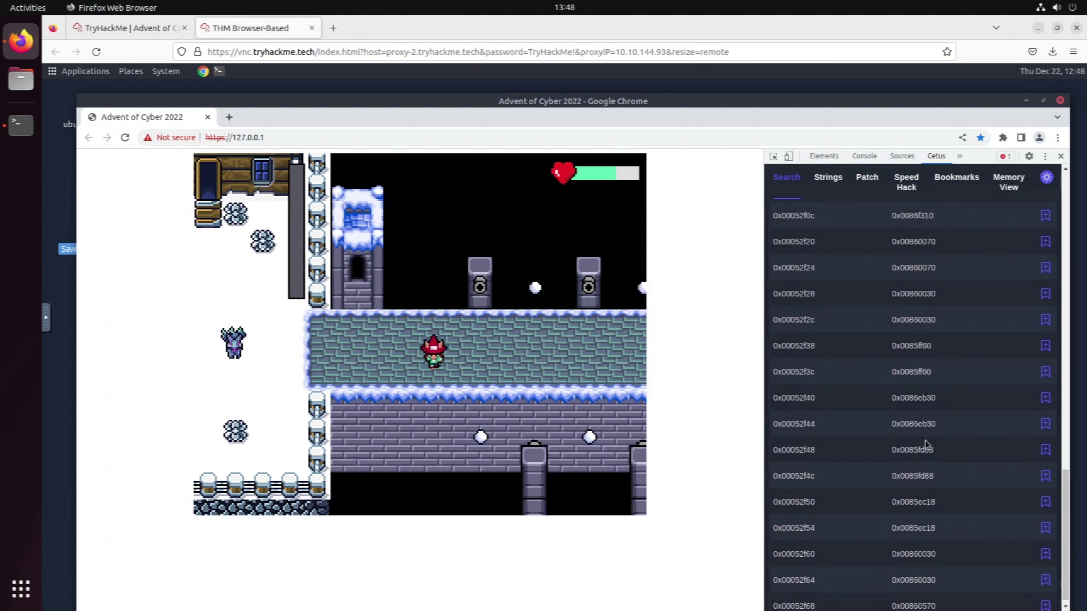
scroll(923, 441, up, 5)
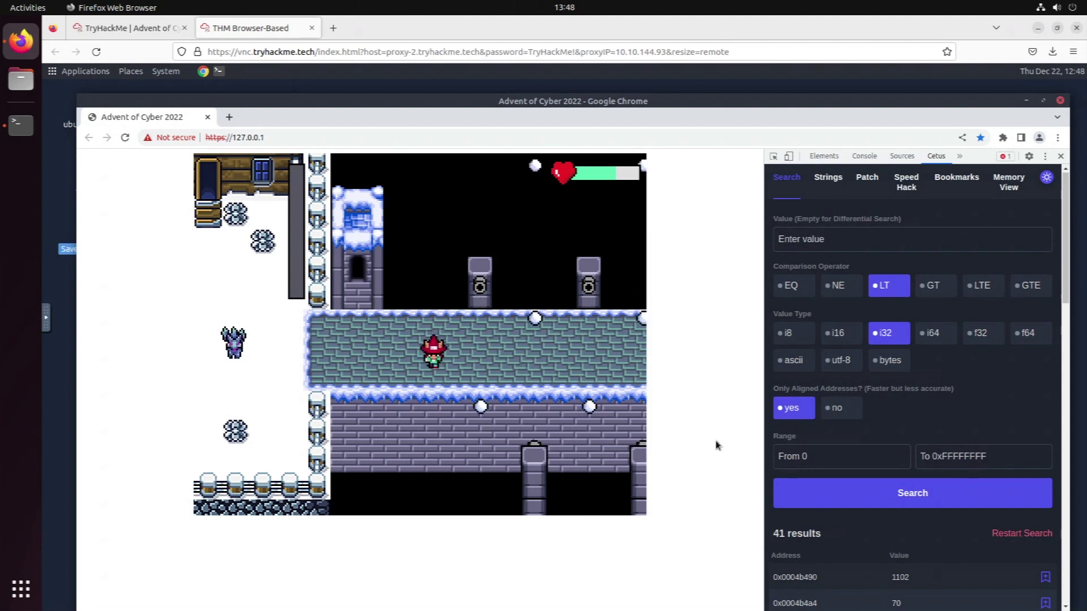
Take more snowball damage, pull the elf back and repeat the empty-value LT search to narrow the addresses
key(Right)
key(Right)
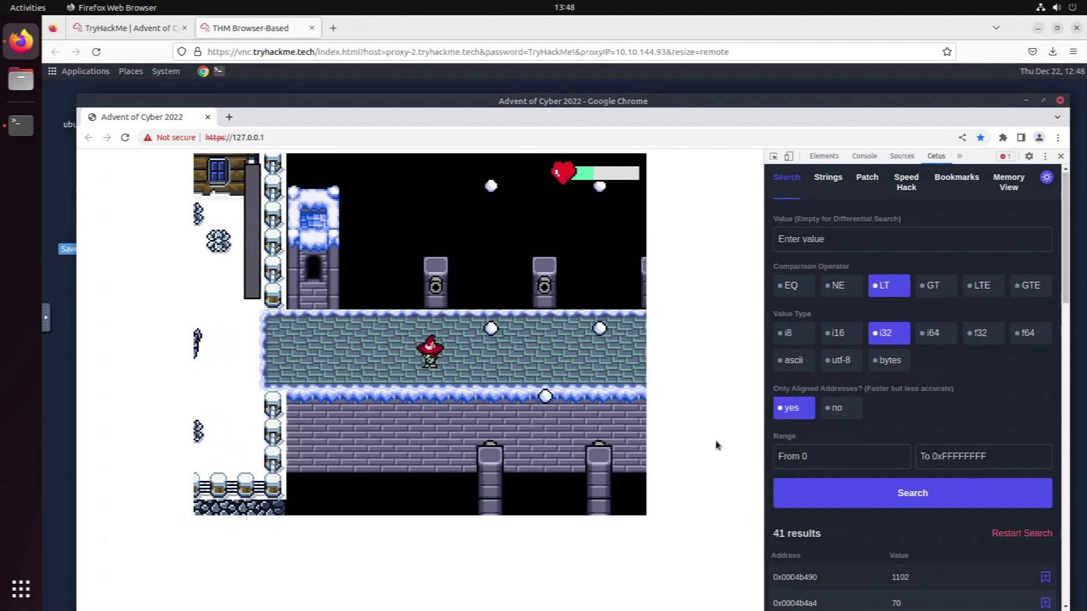
key(Left)
key(Right)
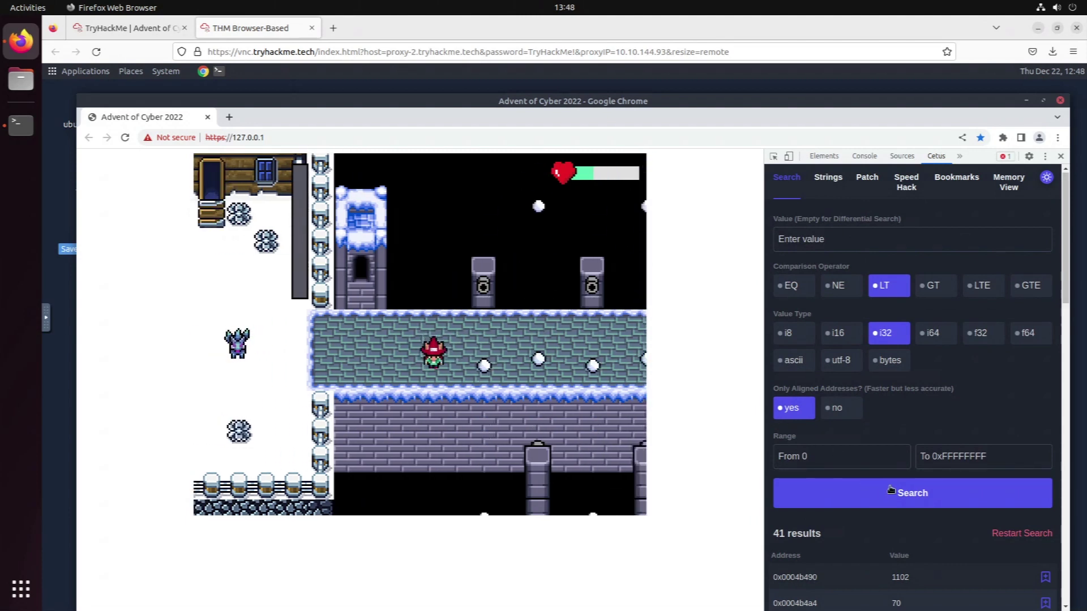
click(896, 492)
scroll(892, 522, down, 3)
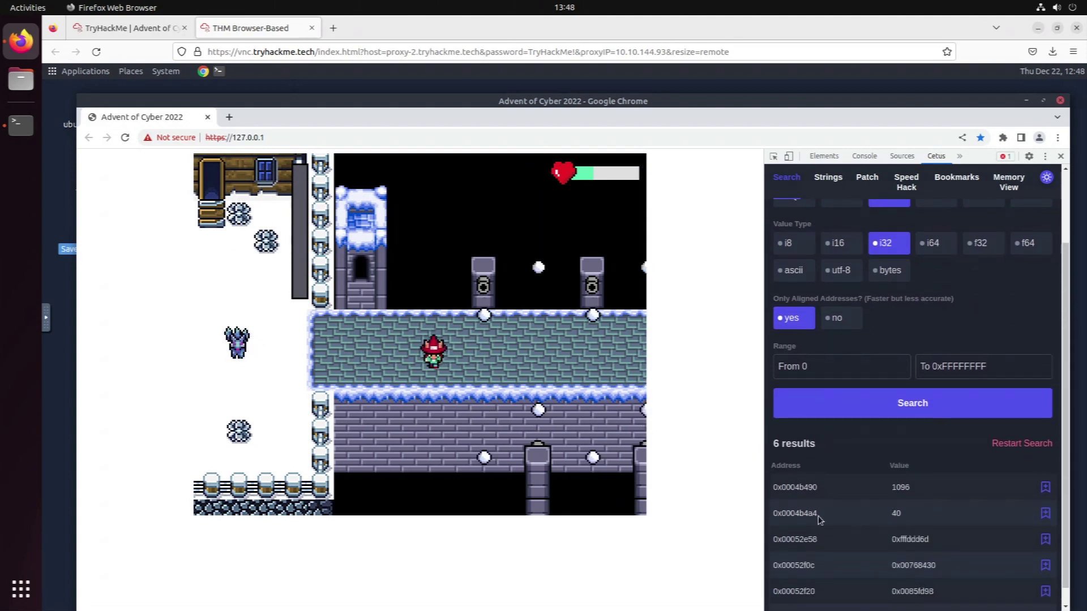
Bookmark address 0x0004b4a4, open the bookmark list and move the elf slightly forward on the bridge
scroll(859, 515, down, 1)
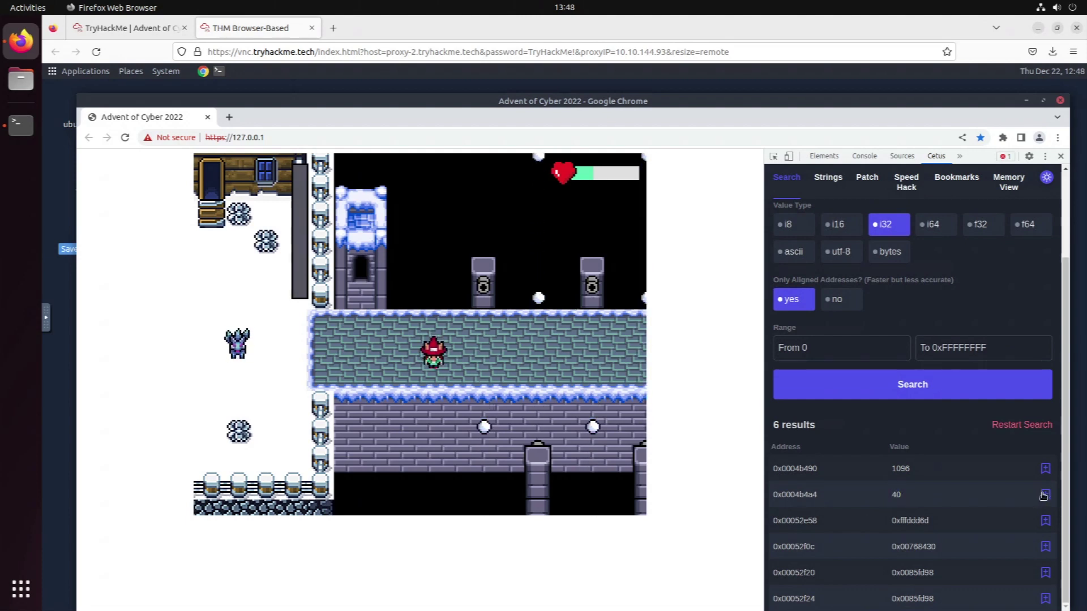
click(960, 179)
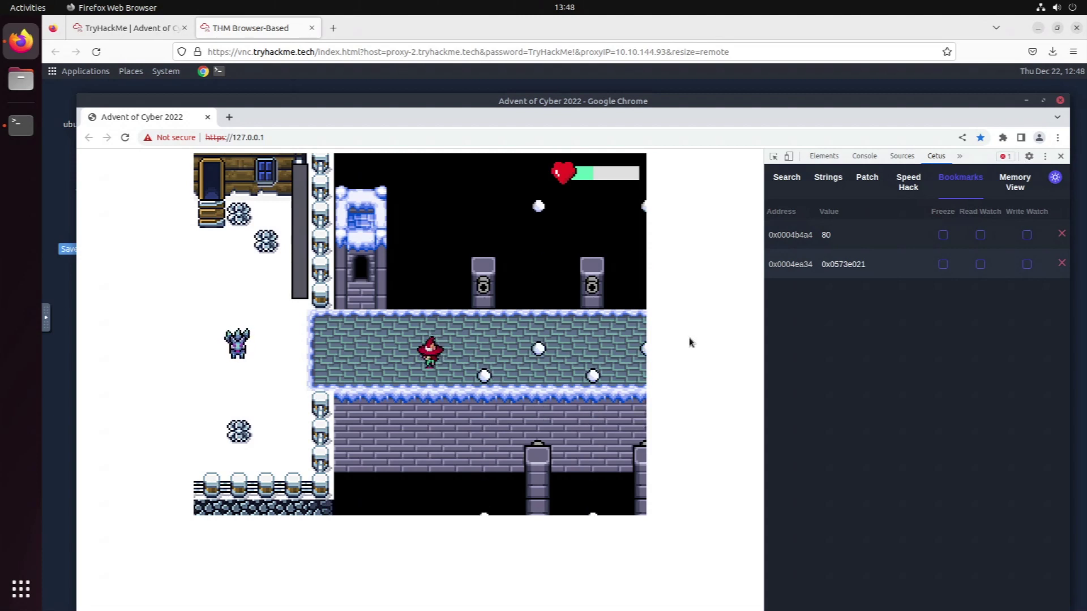
key(Right)
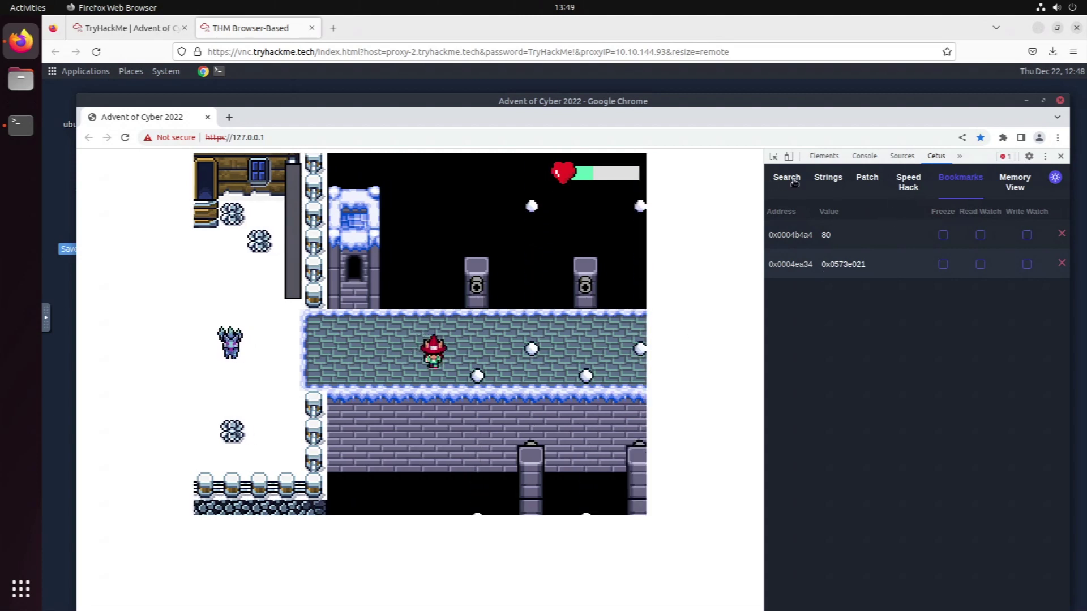
Return to the search results and bookmark address 0x0004b490 as well
click(794, 180)
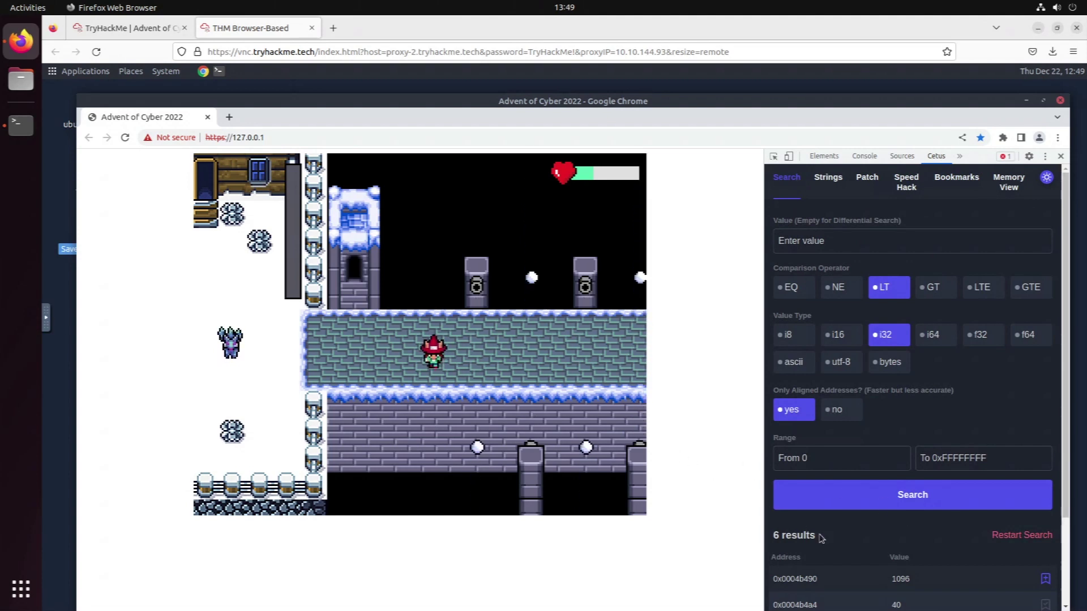
scroll(962, 510, down, 2)
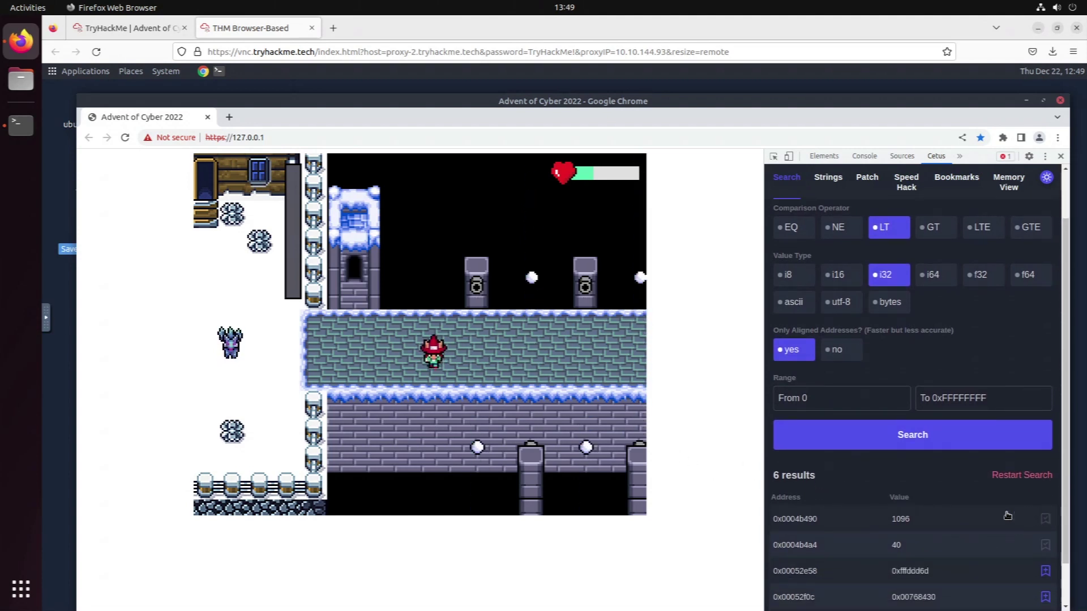
scroll(974, 515, down, 2)
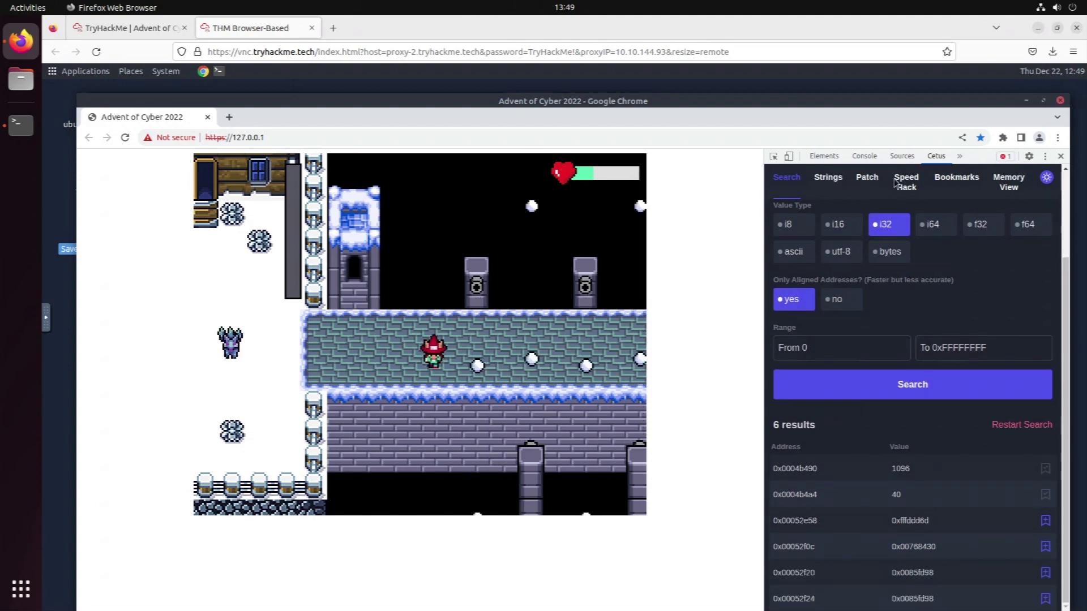
Open the bookmarked addresses and move the elf around the bridge entrance to compare how their values react to movement and health changes
click(955, 179)
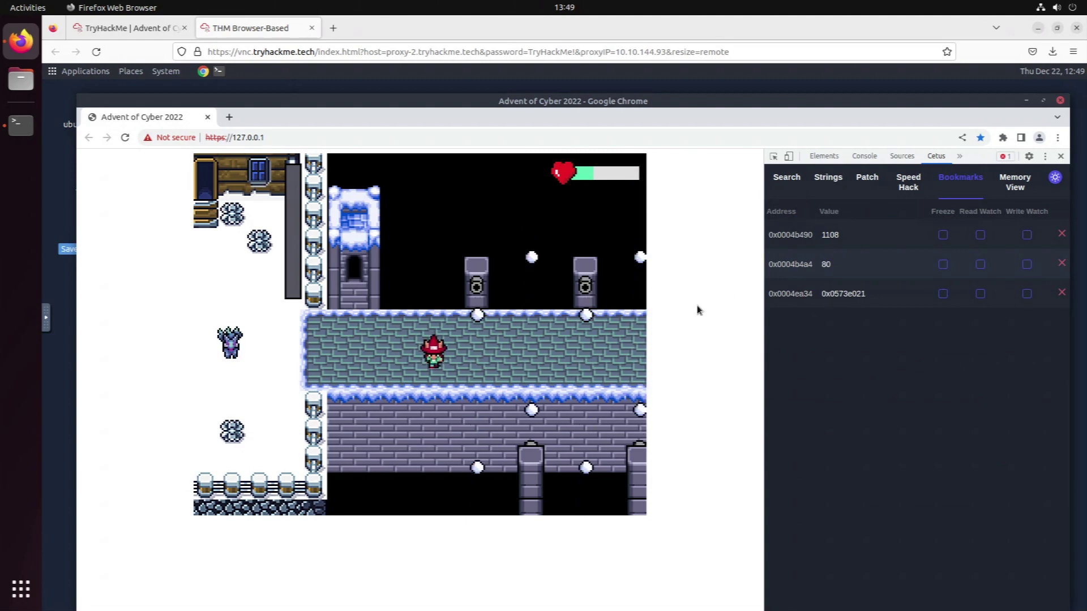
key(Right)
key(Left)
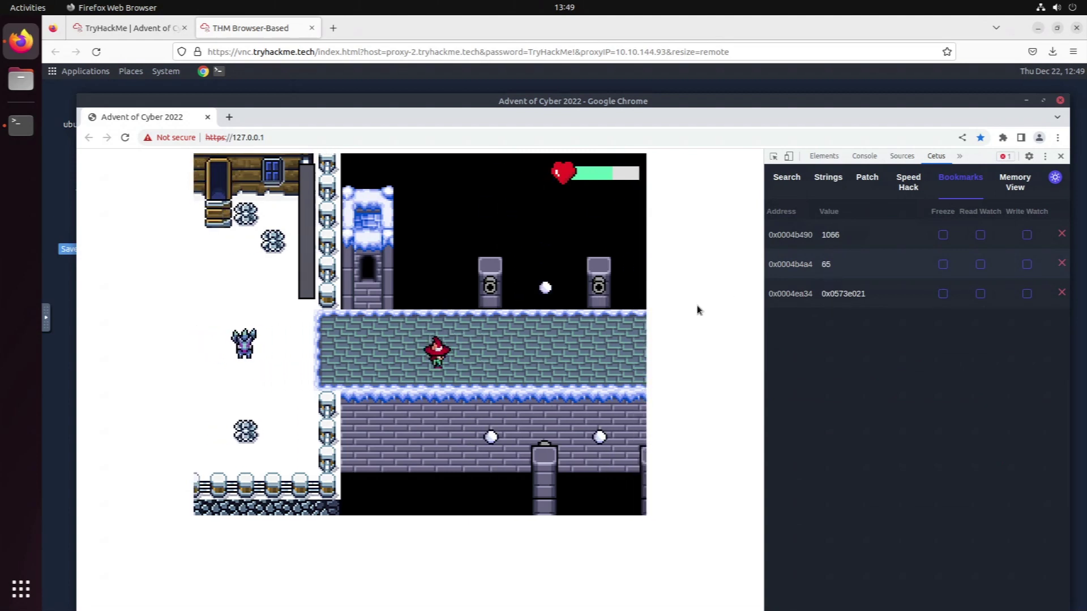
key(Left)
key(Left)
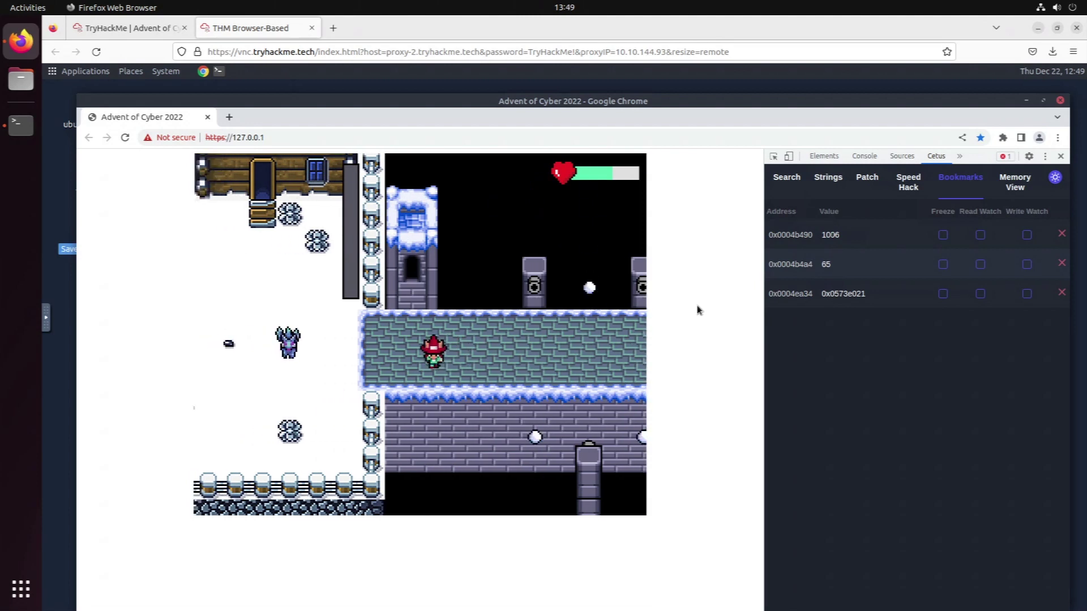
key(Right)
key(Left)
key(Up)
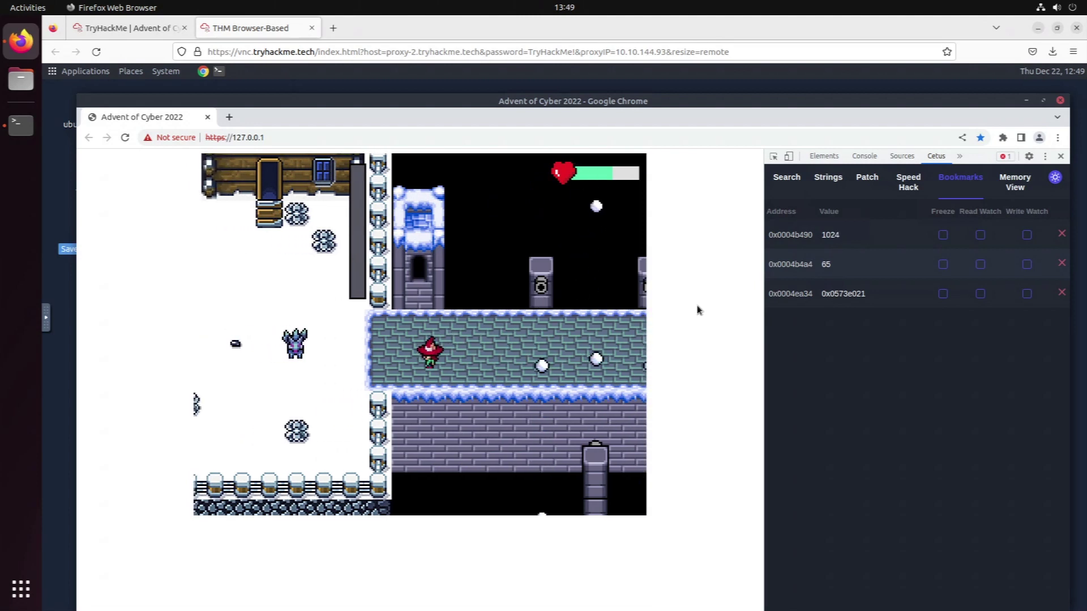
key(Down)
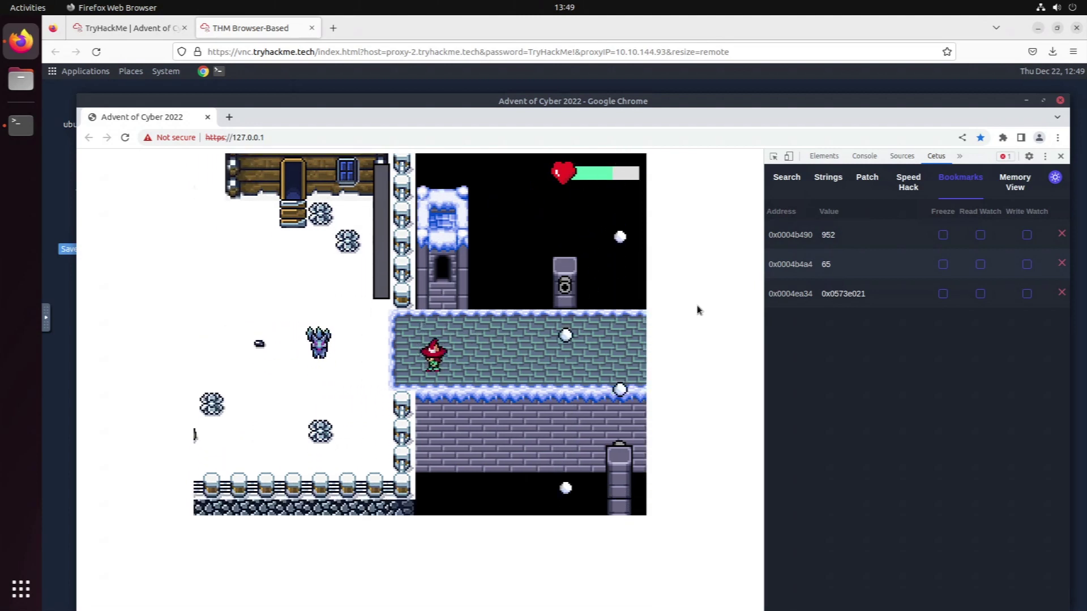
key(Up)
key(Right)
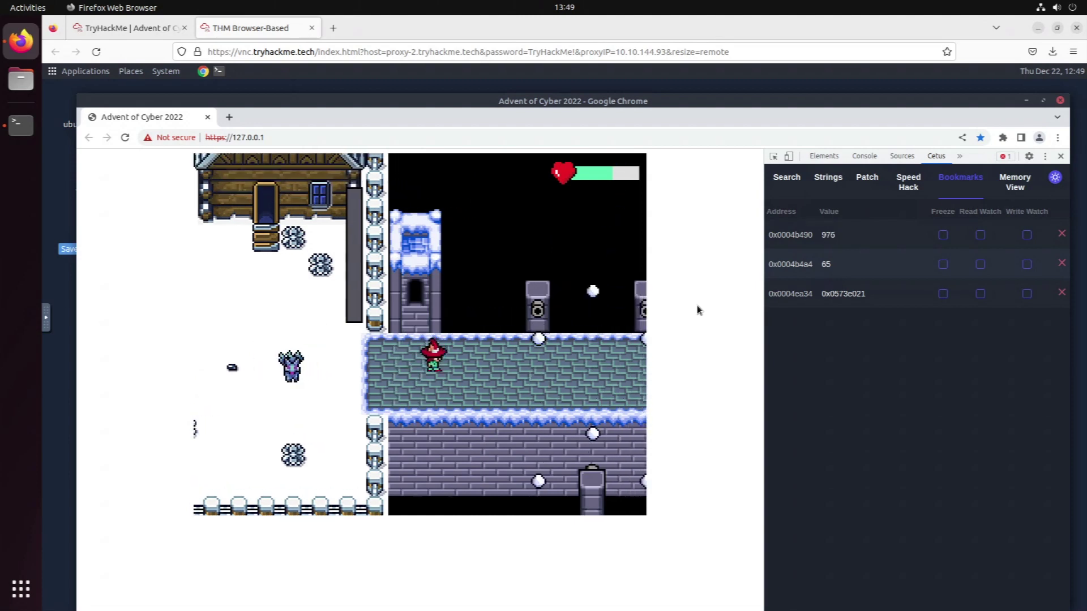
Set the bookmarked value at 0x0004b4a4 to 100000 and walk the elf across the bridge to the Bandit Yeti
key(Down)
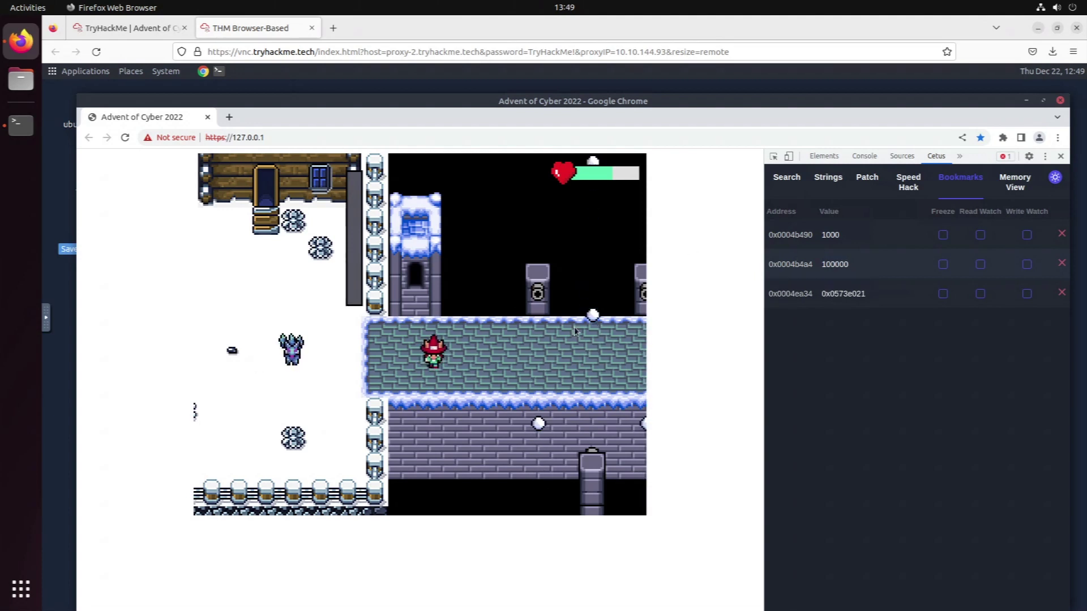
key(Right)
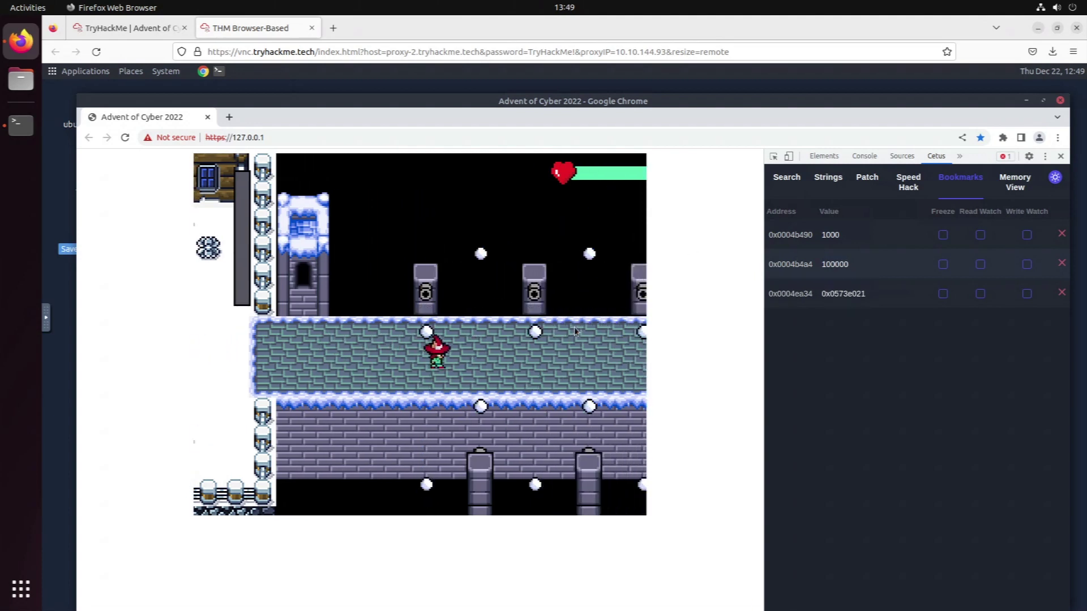
key(Right)
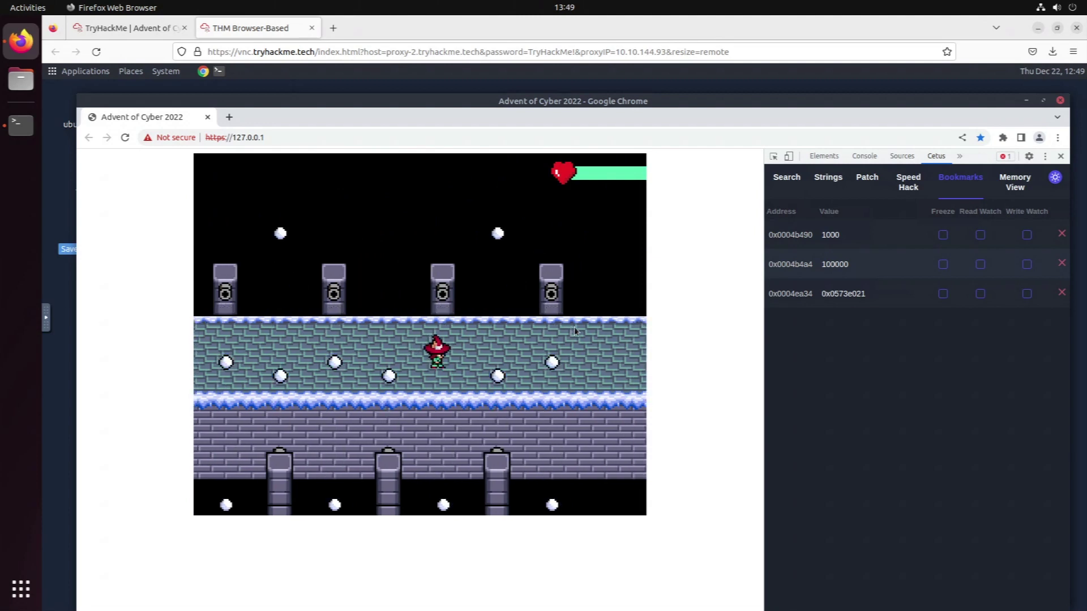
key(Right)
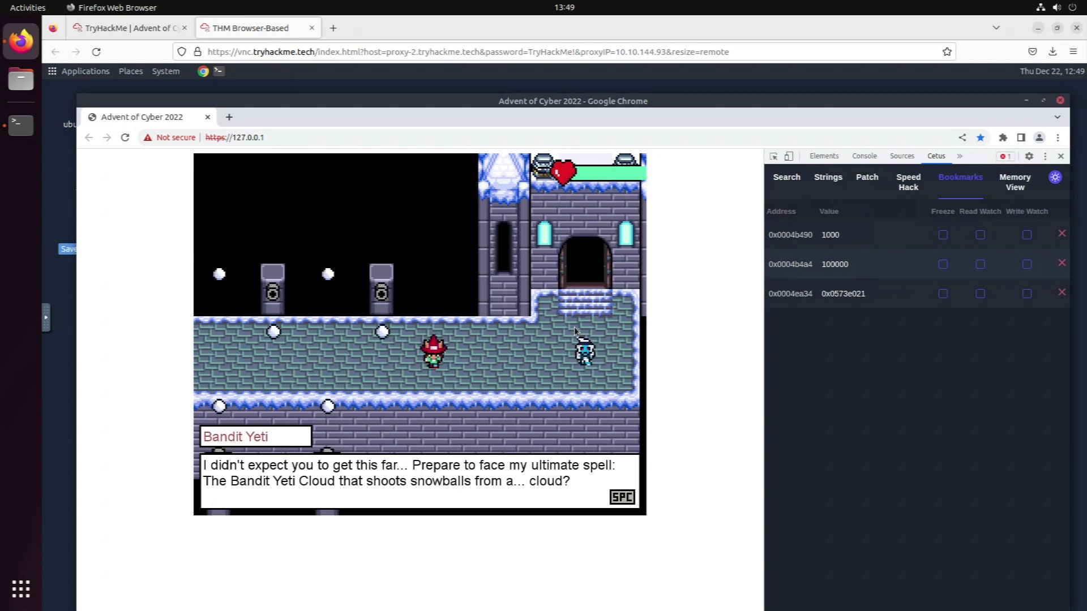
Advance through the Bandit Yeti's bridge-end dialogue and his spell attack, and walk the elf right up to him
key(space)
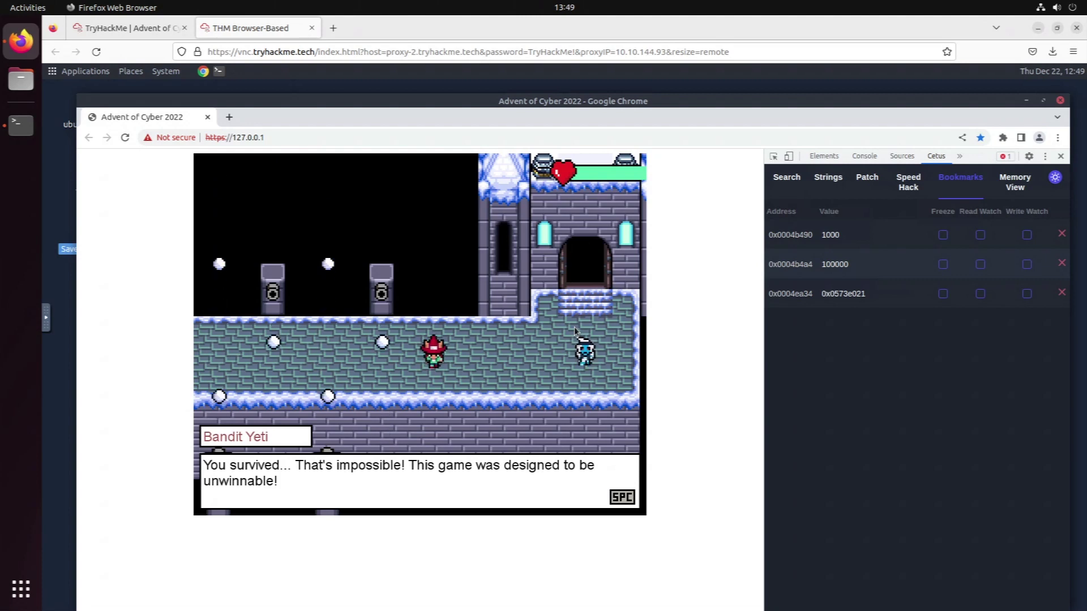
key(space)
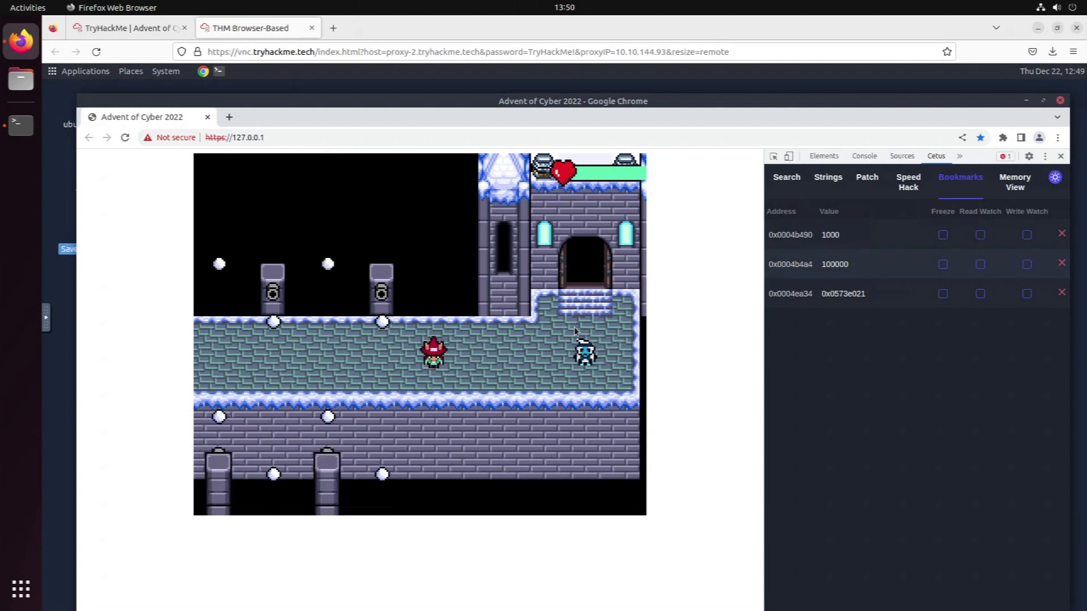
key(Right)
key(Right)
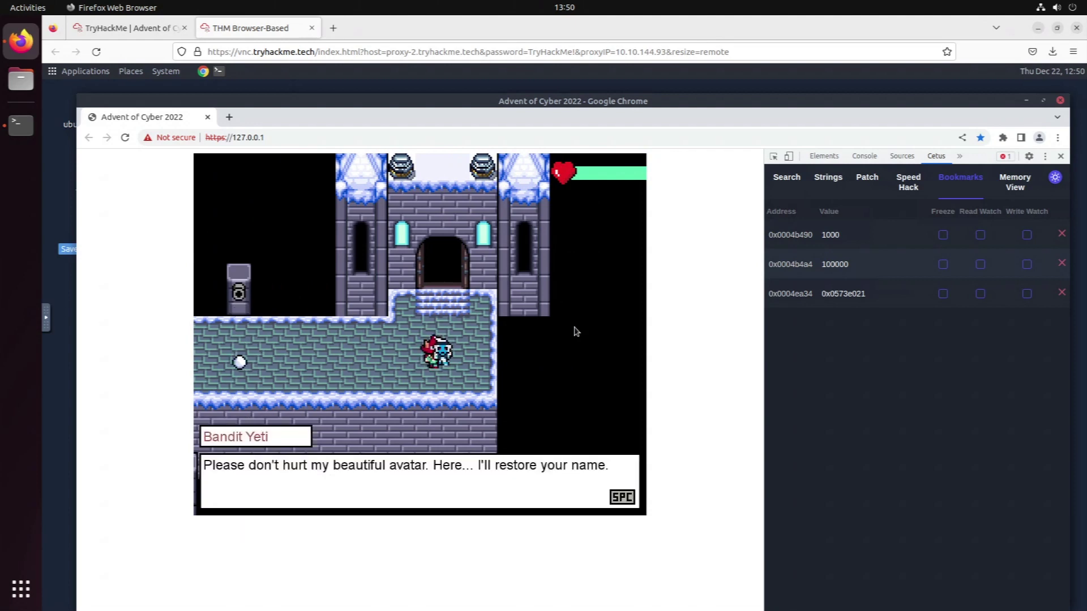
Advance the conversation about restoring the elf's name until the Bandit Yeti hands over his flag
key(space)
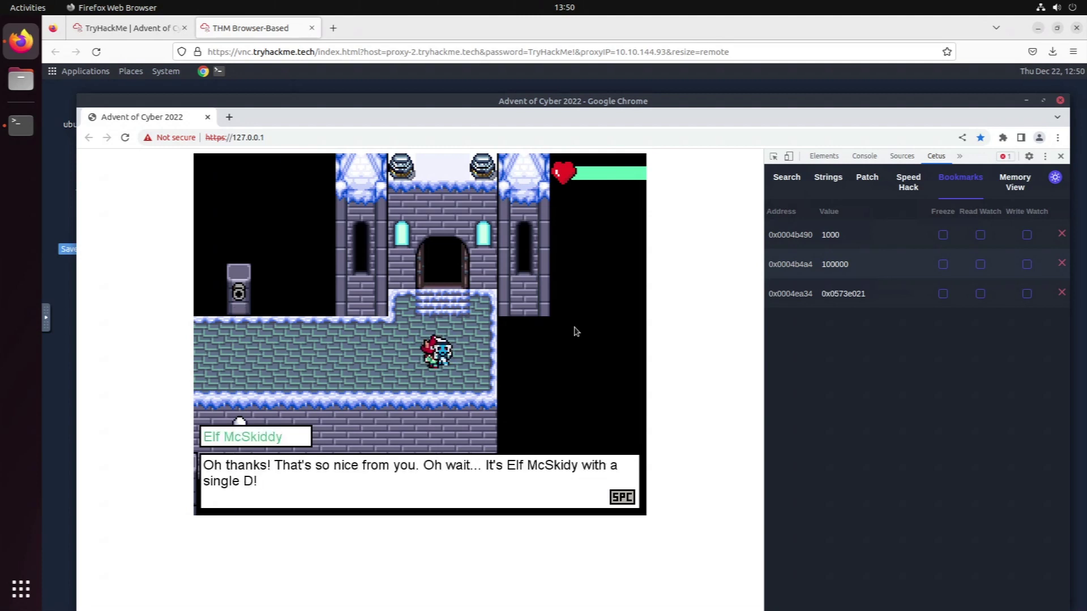
key(space)
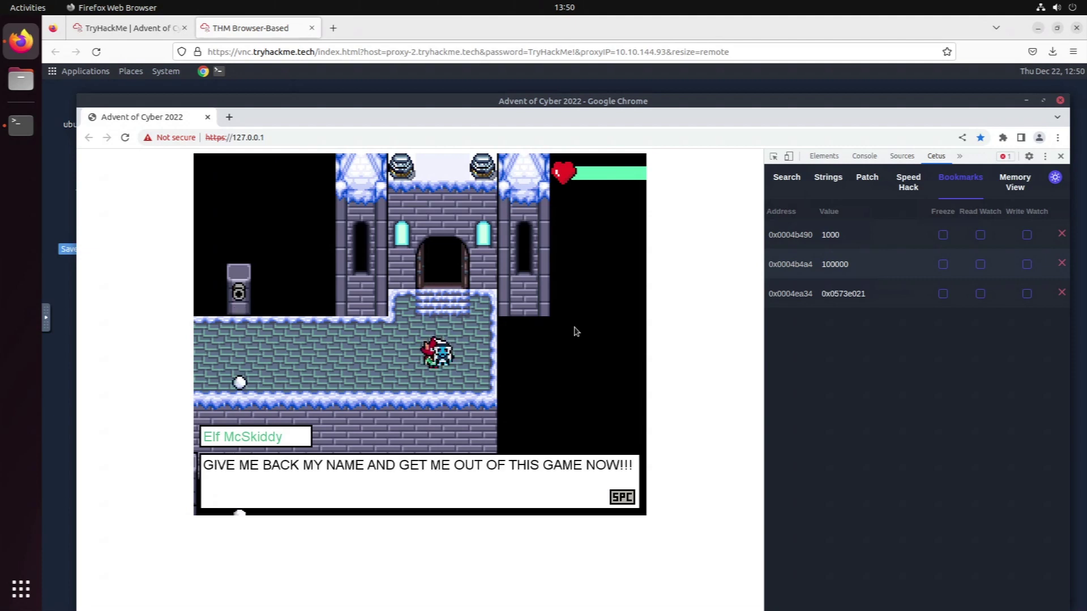
key(space)
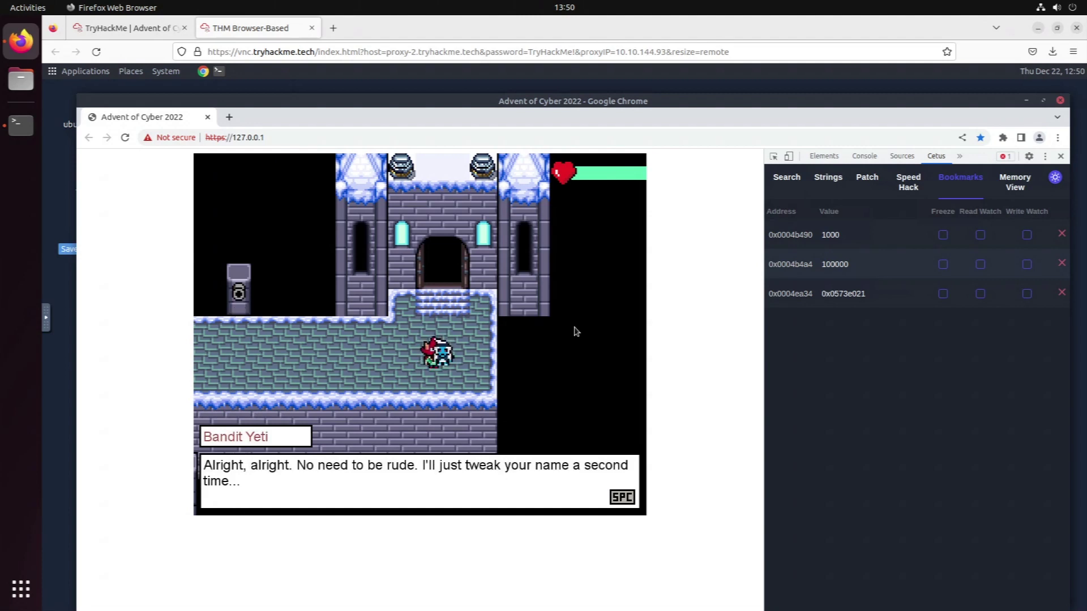
key(space)
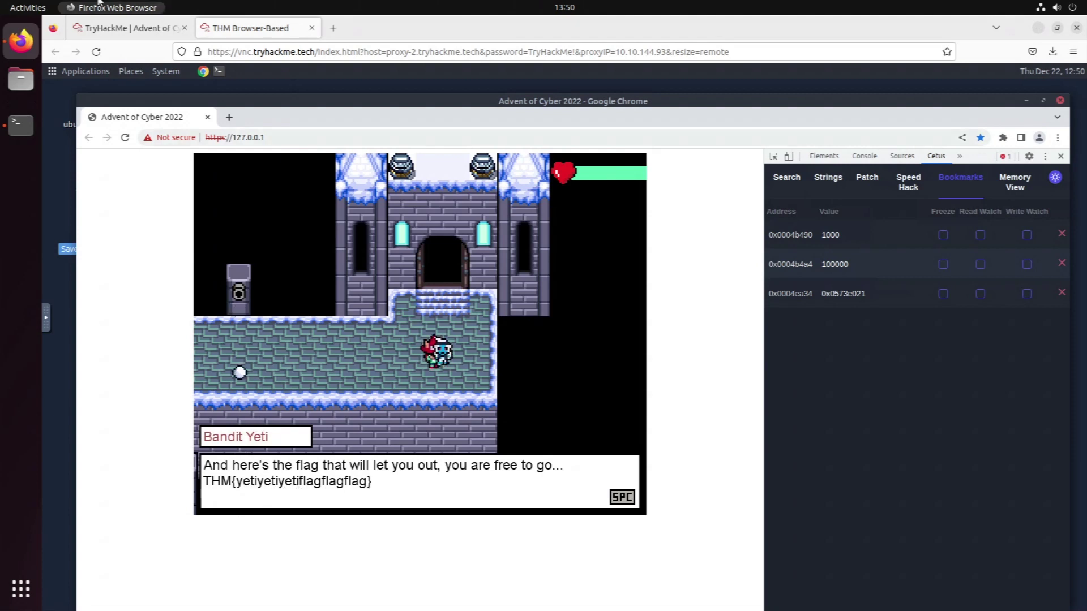
Switch to the TryHackMe room and submit thm{yetiyetiyetiflagflagflag} as the Yeti's flag in the Day 10 questions
click(120, 32)
scroll(351, 527, down, 15)
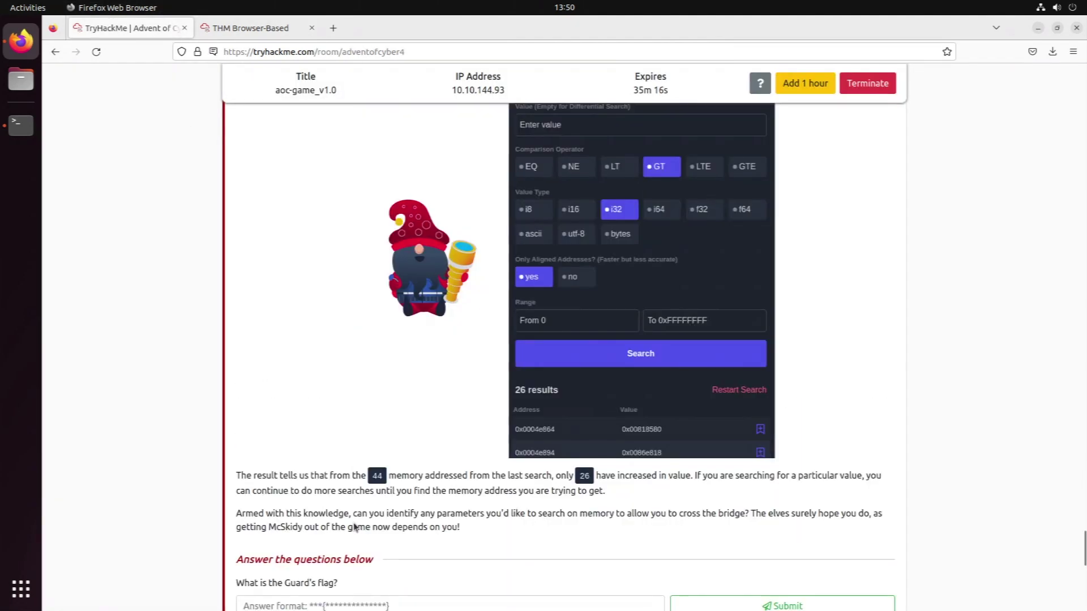
click(344, 604)
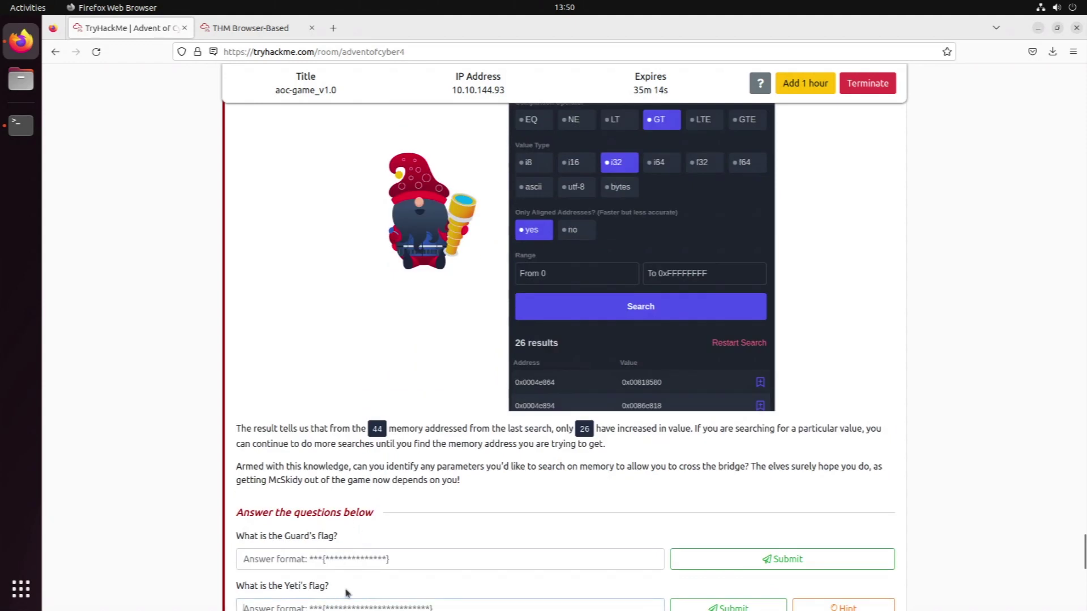
scroll(349, 566, down, 2)
text(thm{yetiyetiyetiflagflagflag)
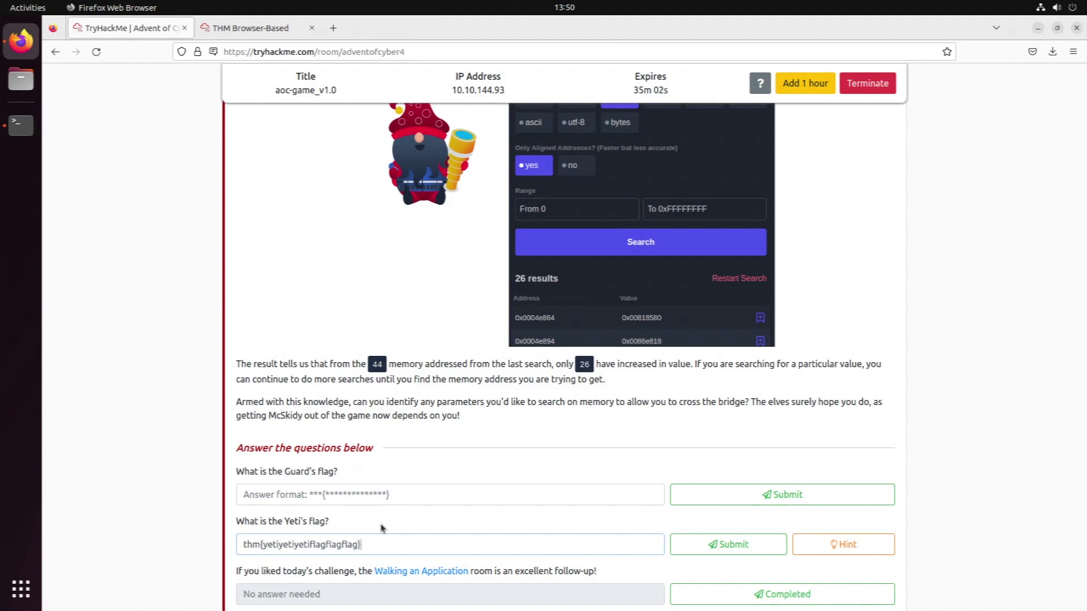
click(705, 552)
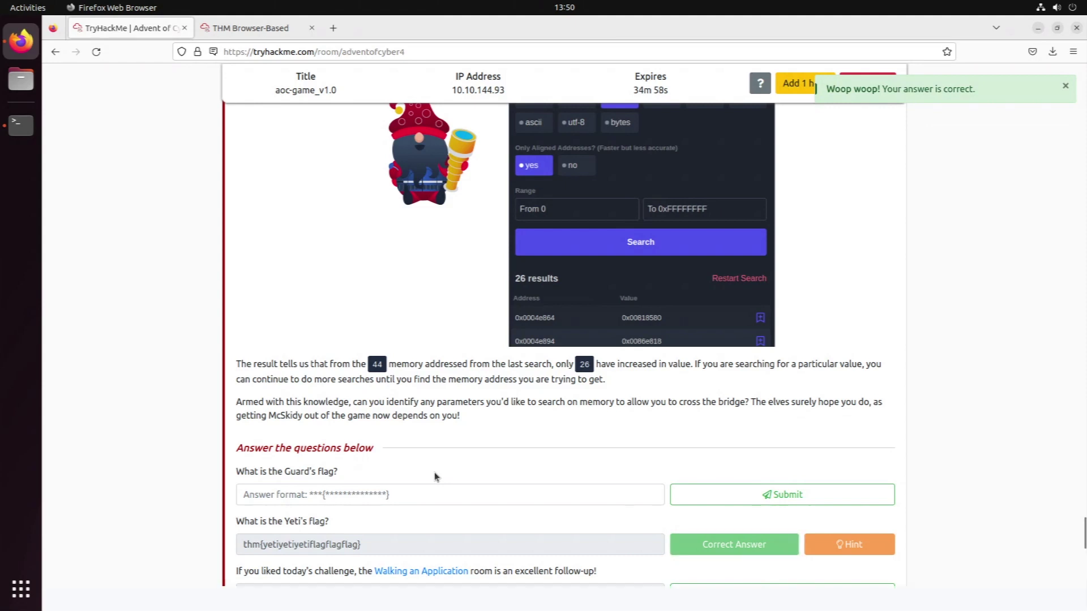
Return to the game in the remote desktop and finish the remaining dialogue with the Bandit Yeti
click(264, 29)
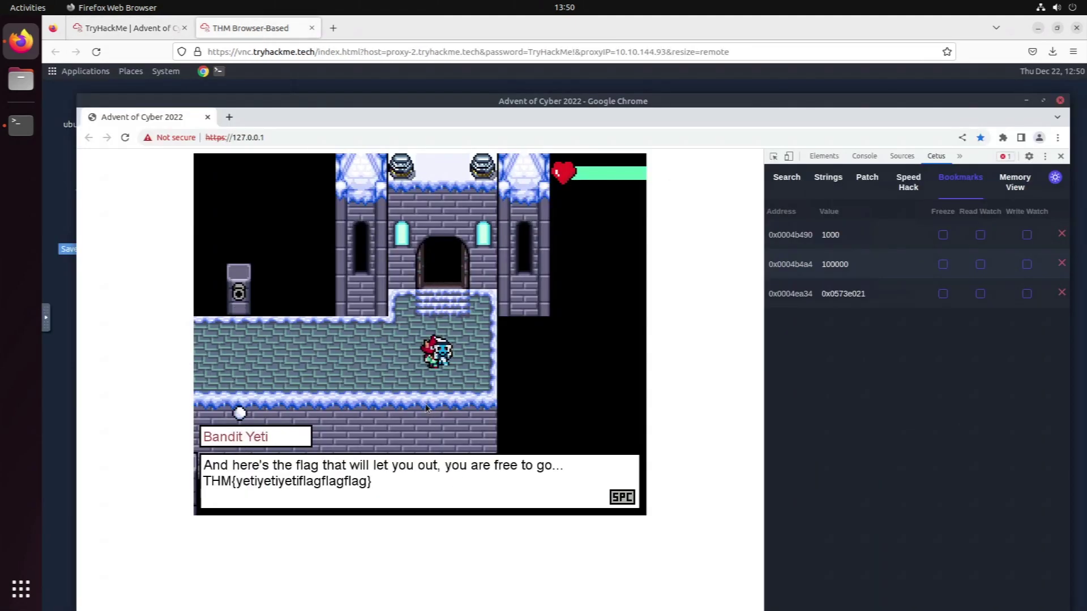
key(space)
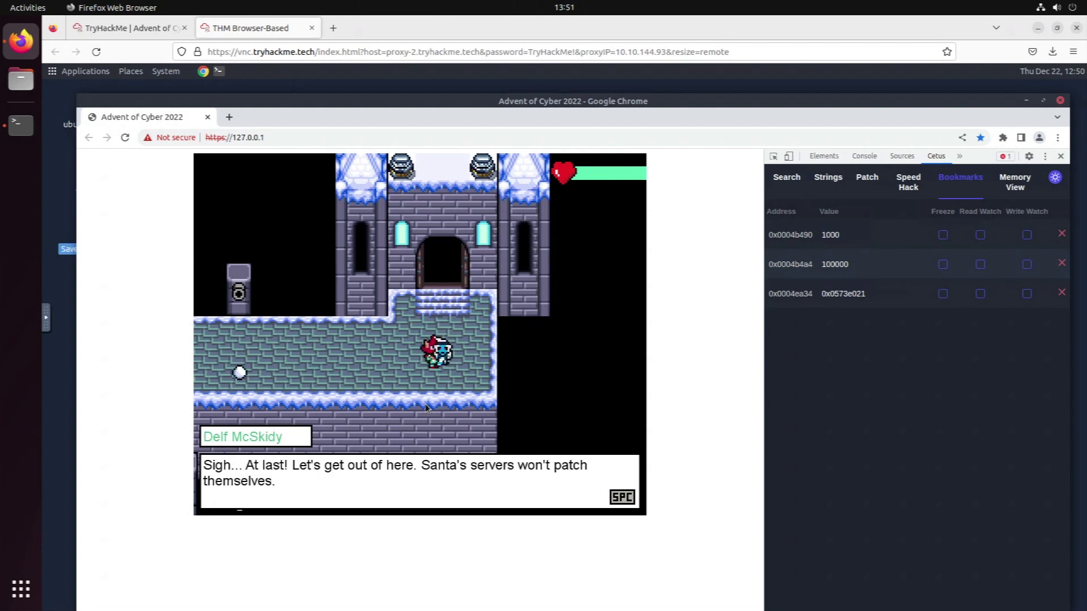
key(space)
Walk the elf back across the bridge to the Guard and talk to him to get his flag
key(Left)
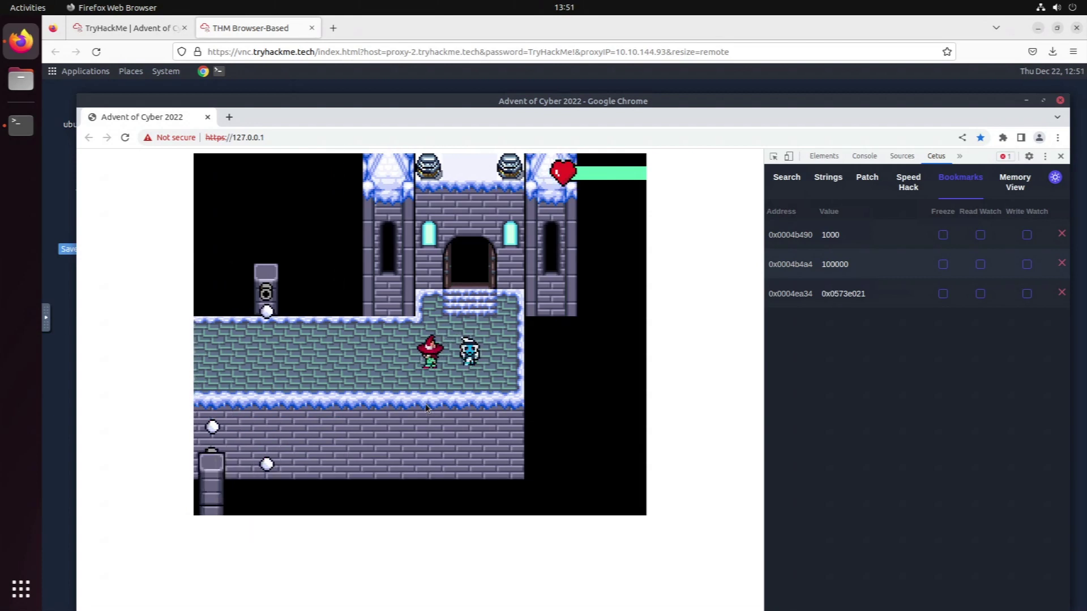
key(Left)
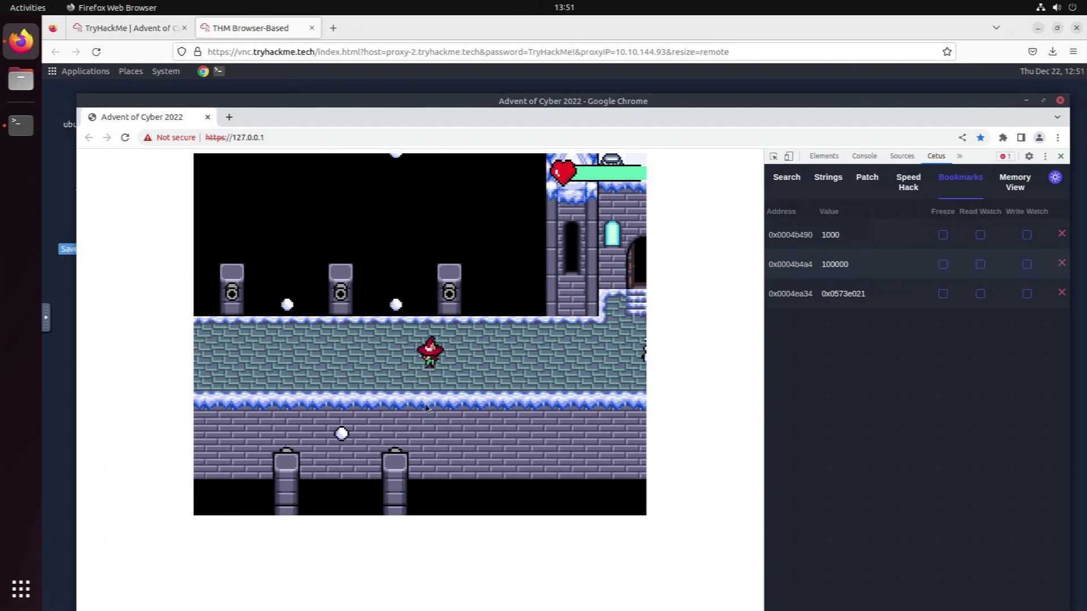
key(Left)
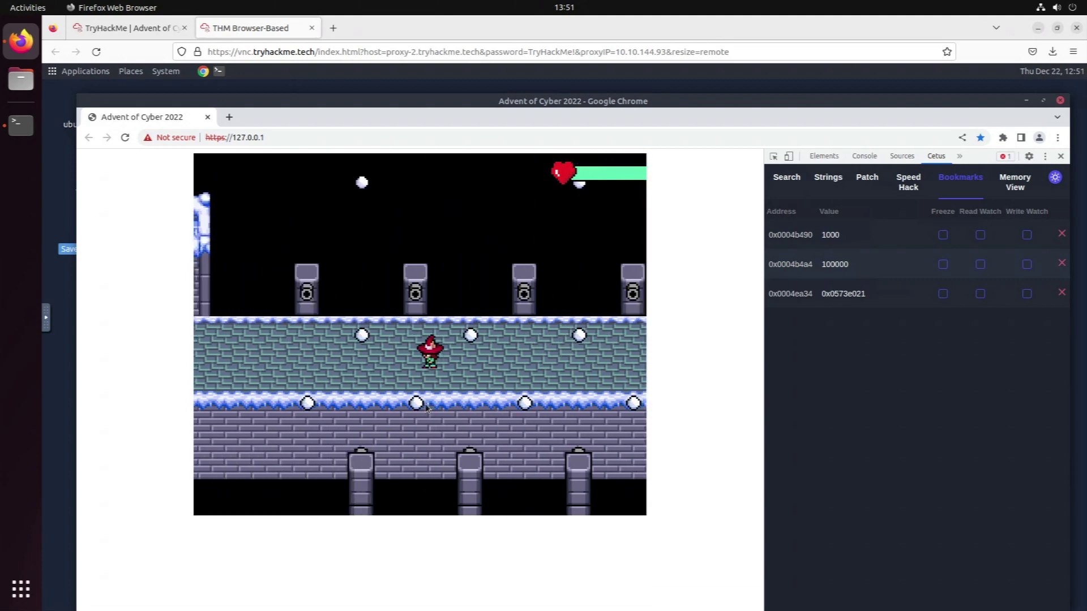
key(Left)
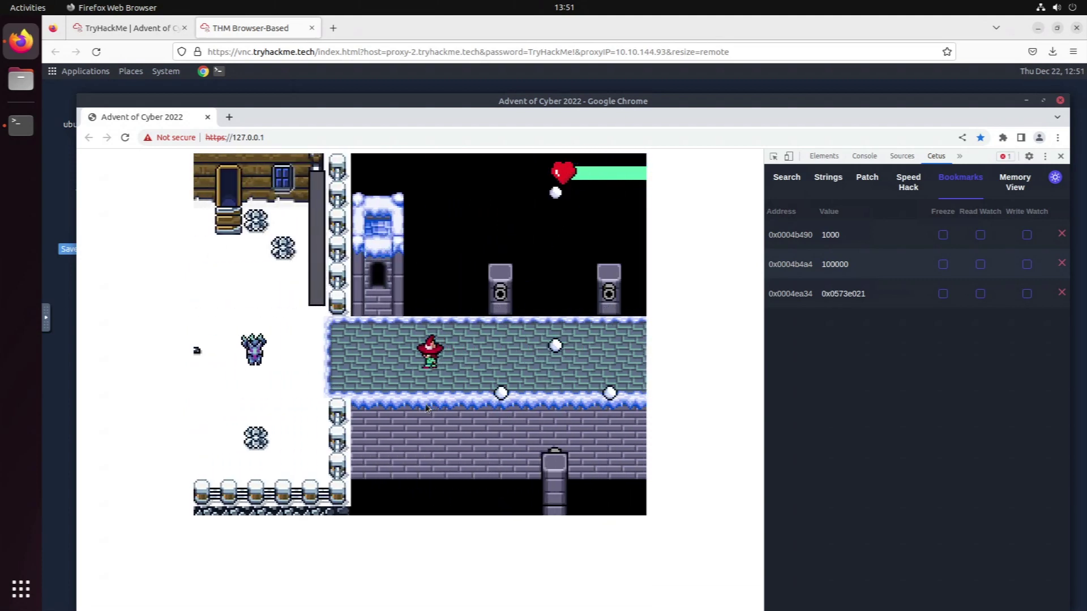
key(Left)
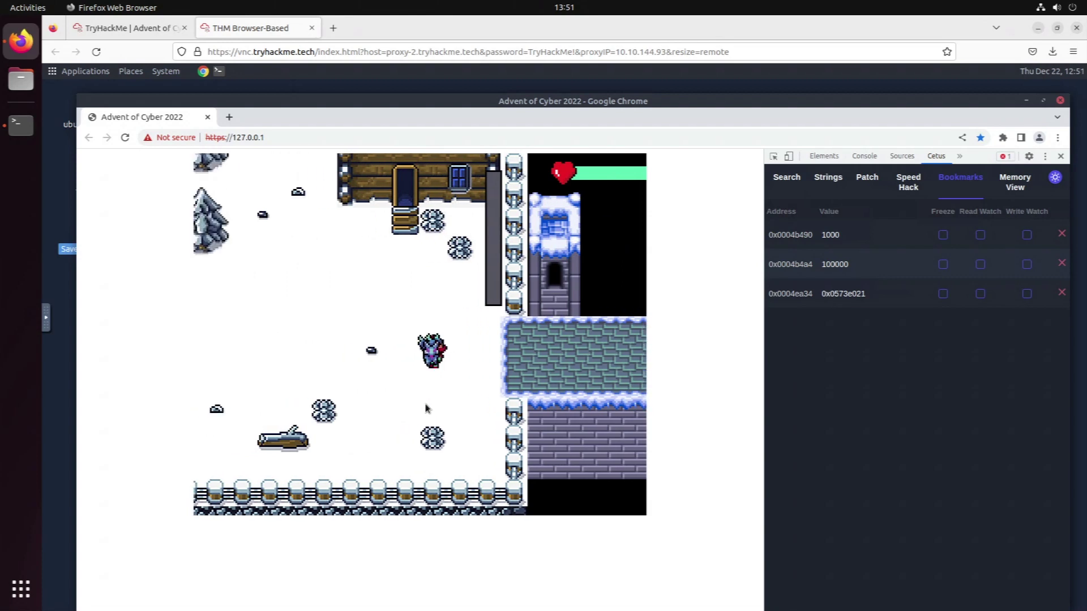
key(space)
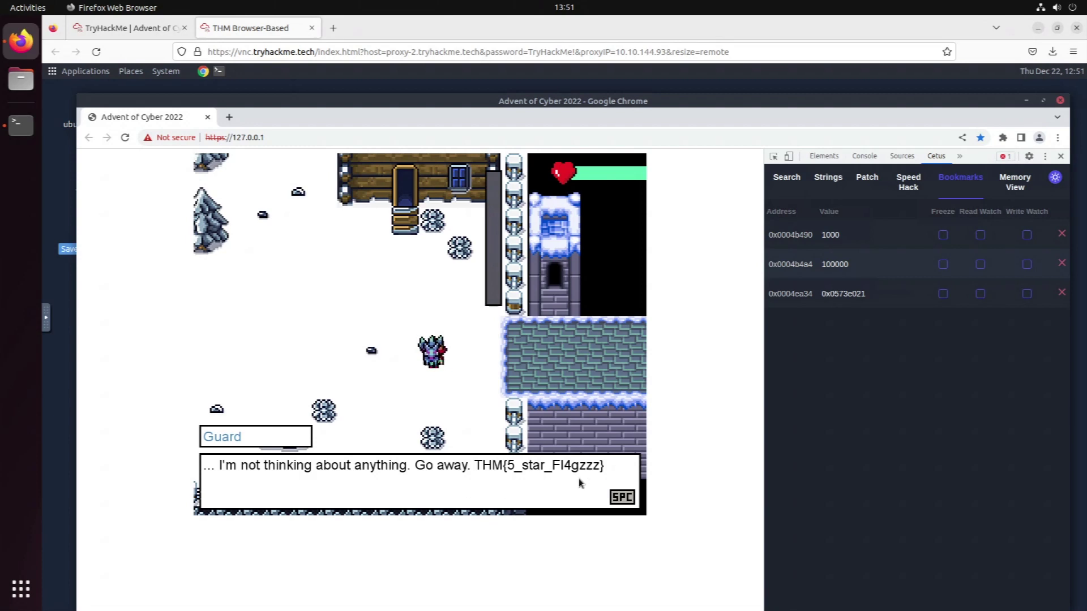
Answer the Guard's flag question in the TryHackMe room with THM{5_star_Fl4gzzz}, checking the spelling against the game, and submit it
click(127, 29)
click(340, 497)
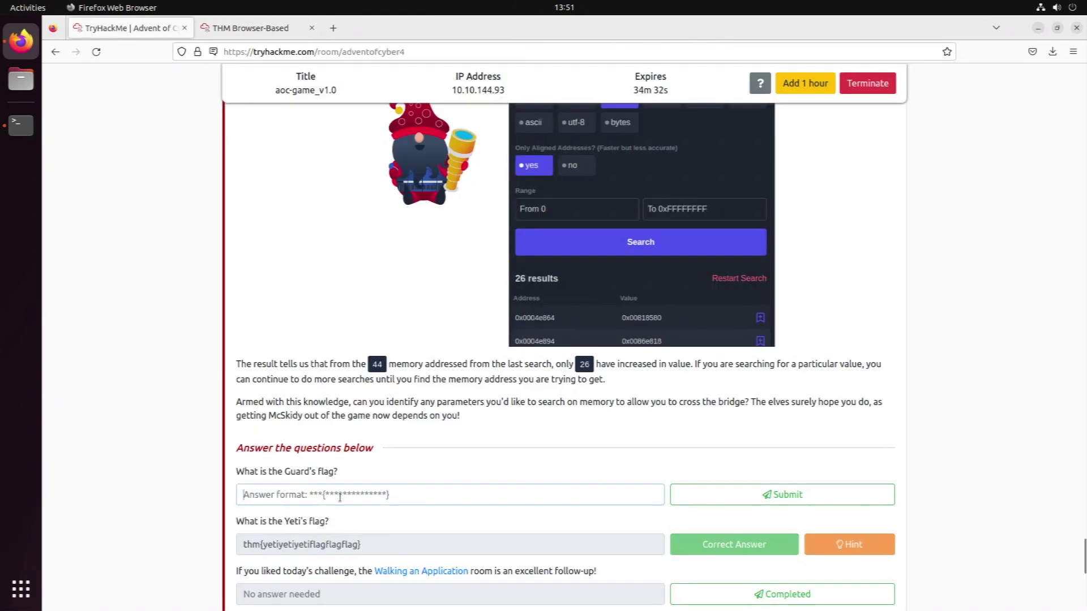
text(THM{5_star_Flagzzz)
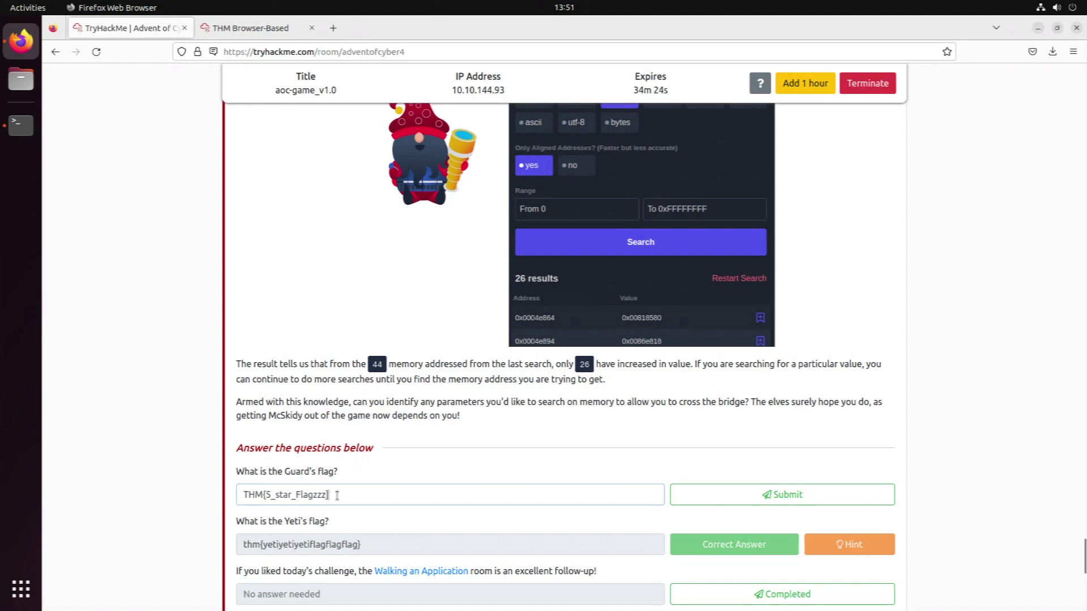
click(226, 27)
click(124, 33)
click(227, 30)
click(145, 34)
key(Return)
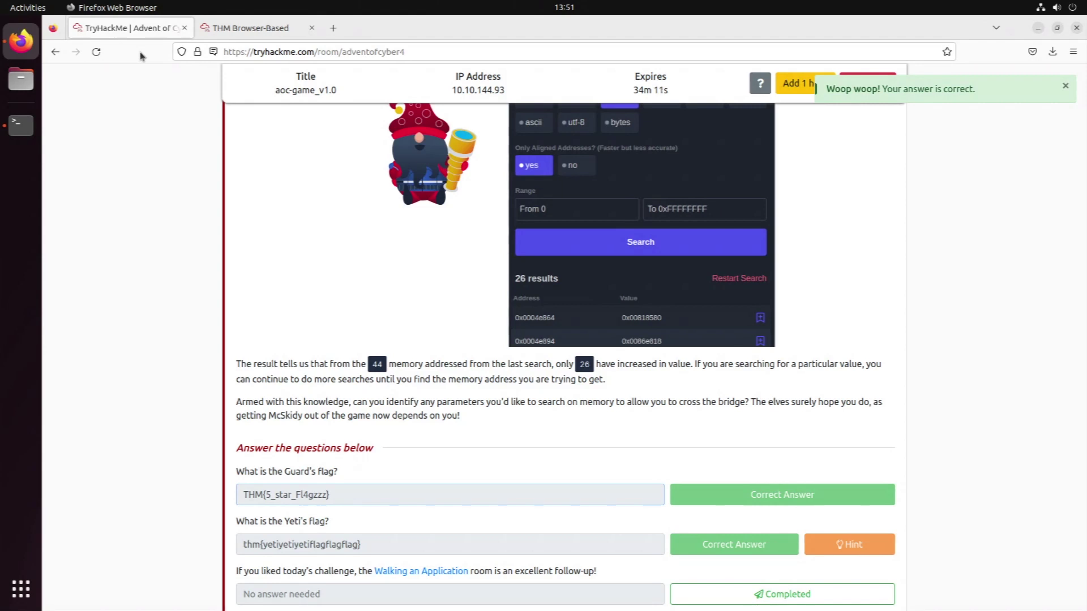
Return to the game, close the Guard's dialogue and move the elf a short way from him towards the bridge
click(243, 29)
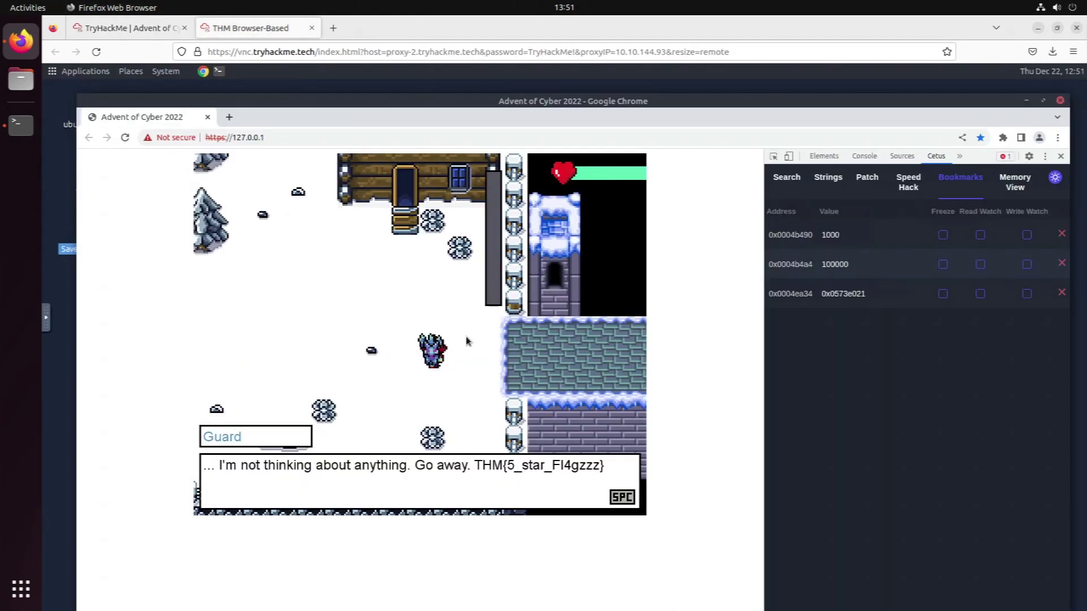
key(space)
key(Right)
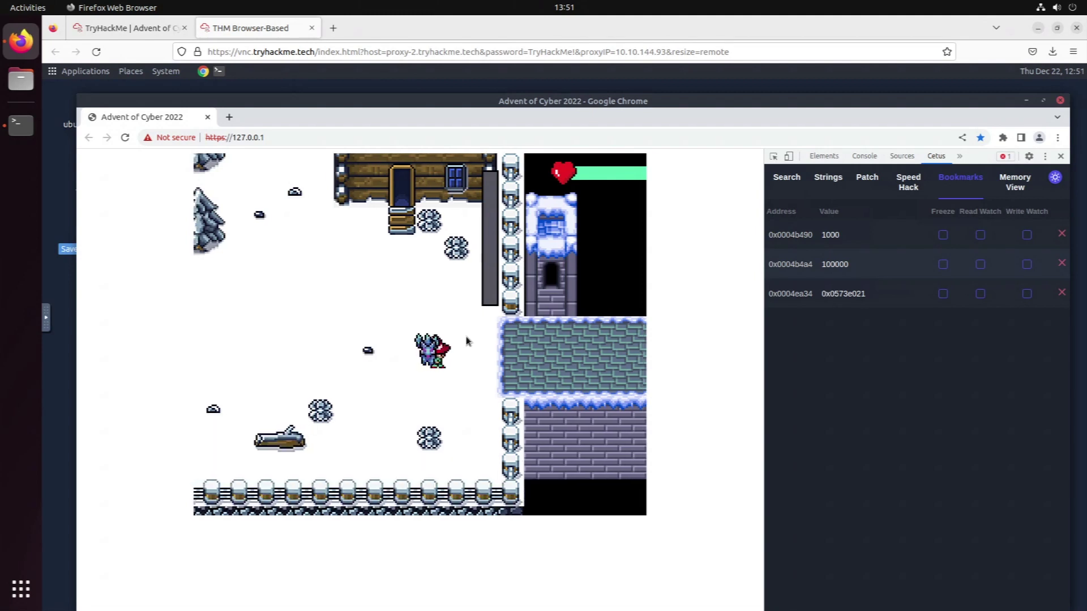
key(Left)
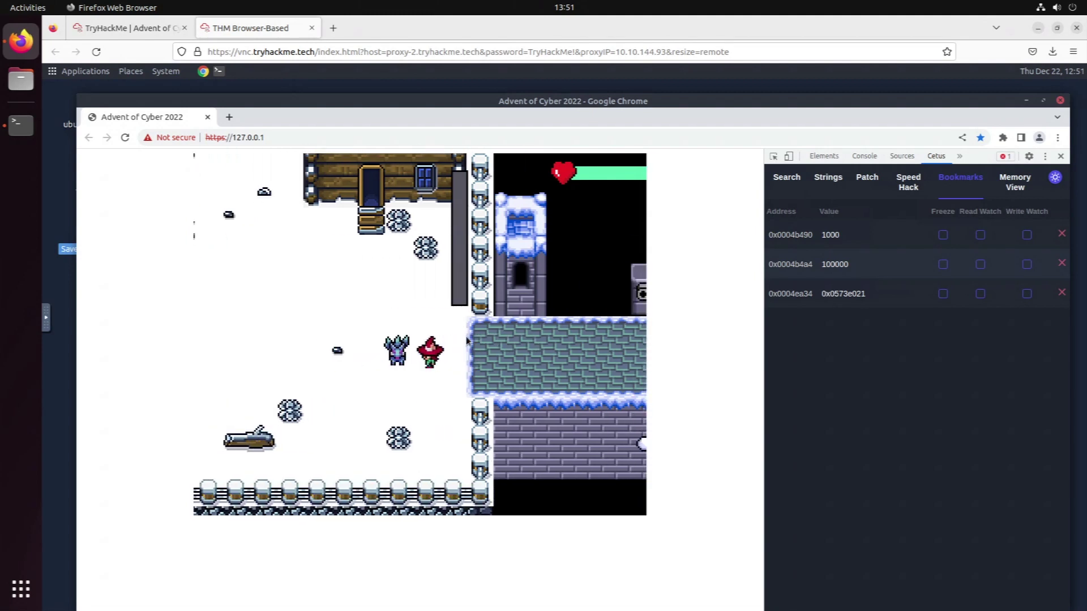
Walk the elf back and forth at the Guard's end of the bridge to examine how bookmarked address 0x0004b490 responds to his position
key(Right)
key(Left)
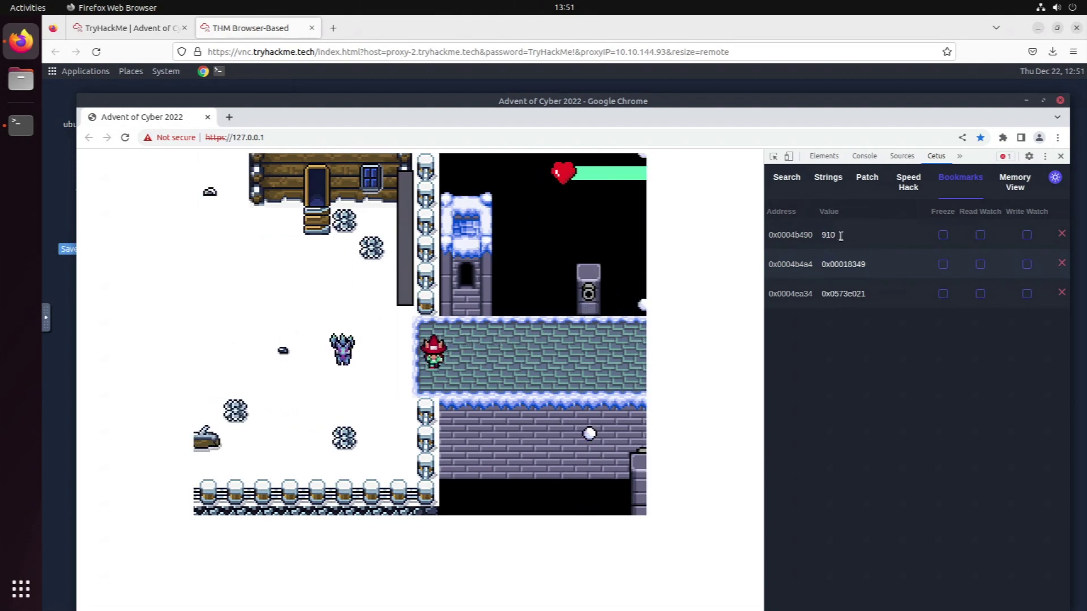
key(Right)
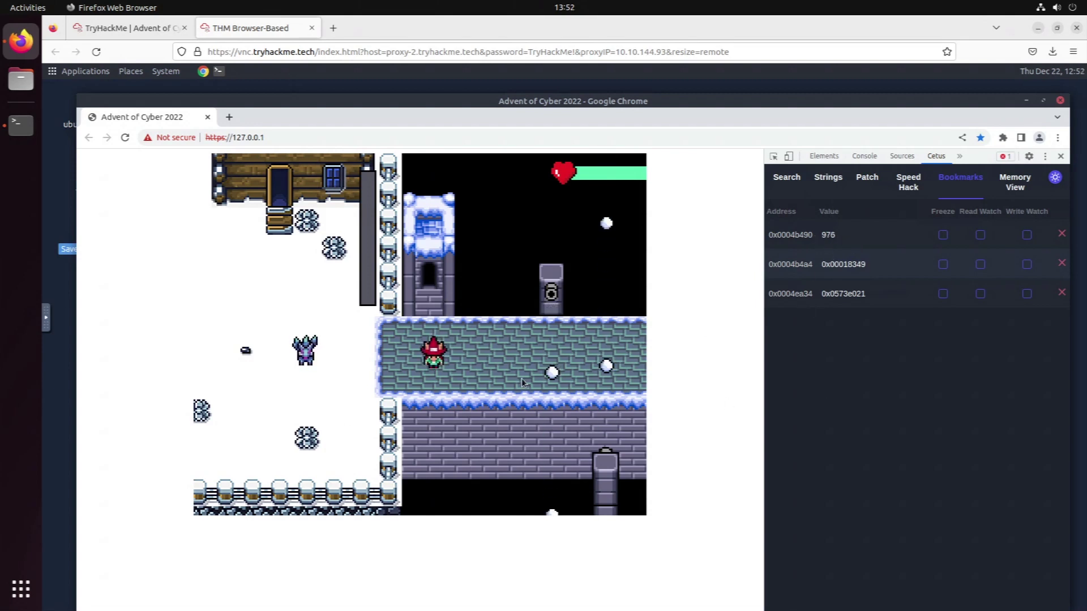
key(Right)
key(Left)
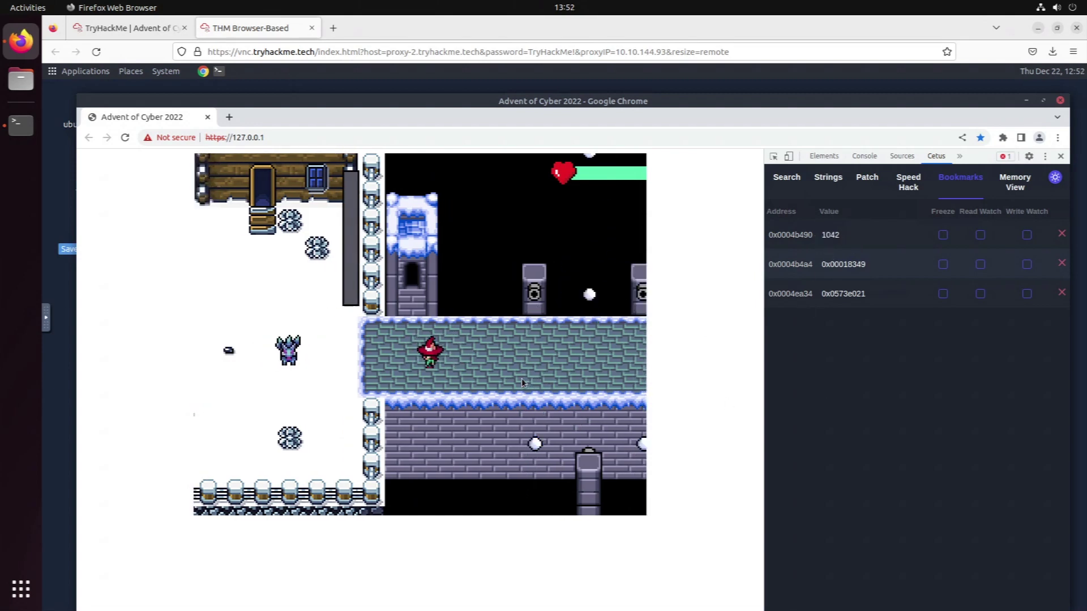
key(Right)
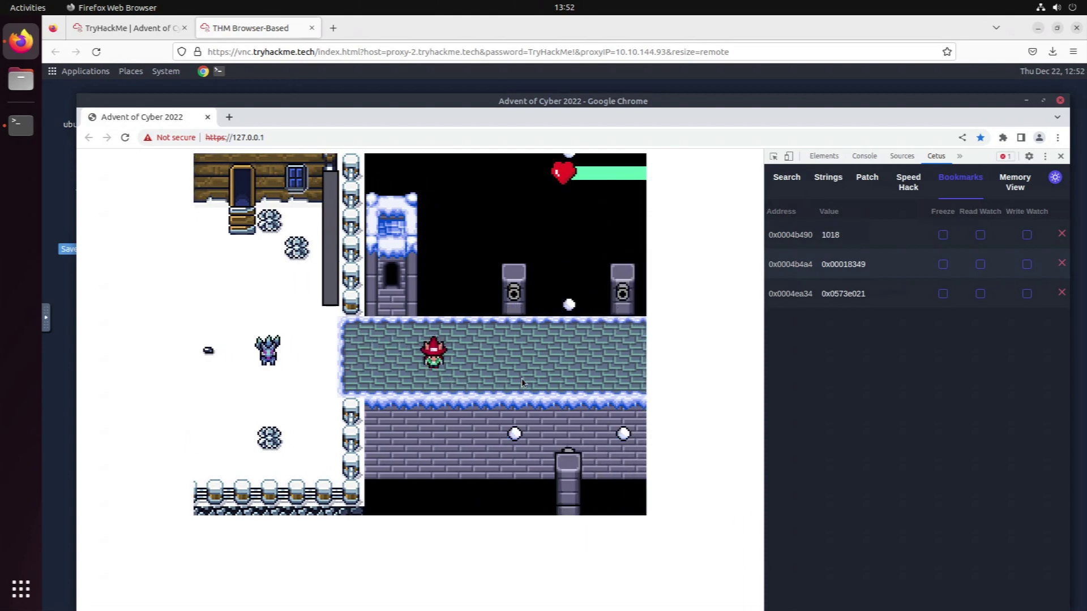
key(Left)
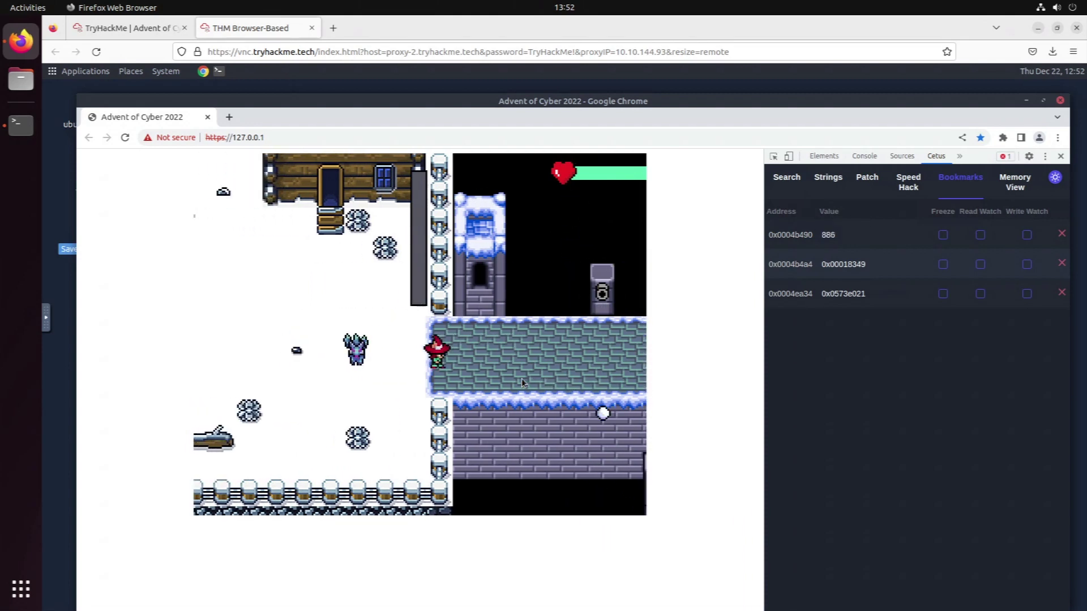
key(Right)
key(Left)
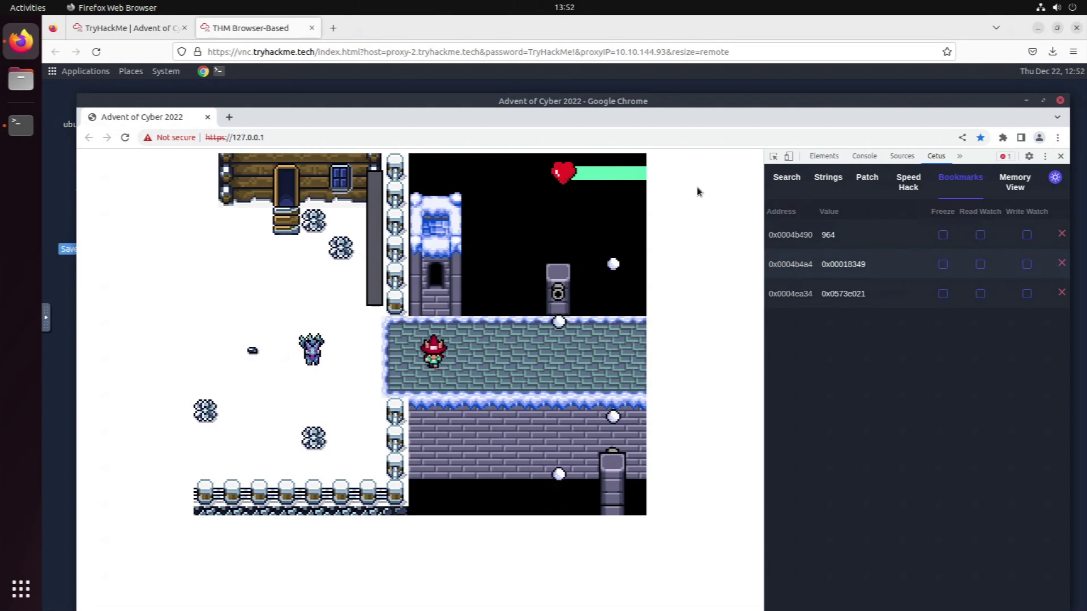
Return to the TryHackMe room and review the Cetus differential search explanation and the answered Guard and Yeti flag questions
click(119, 32)
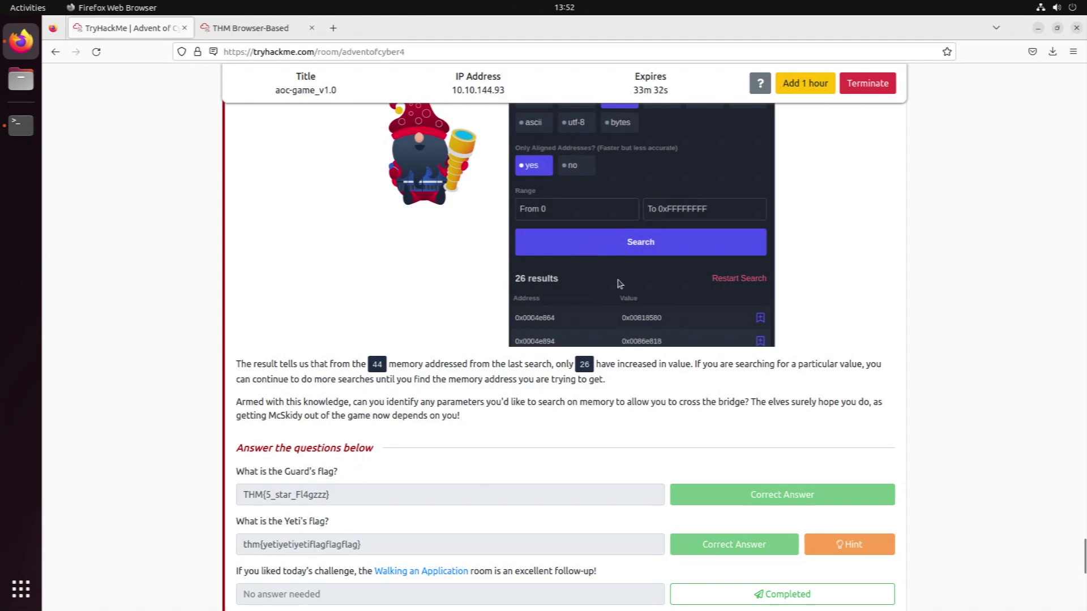
scroll(620, 283, up, 7)
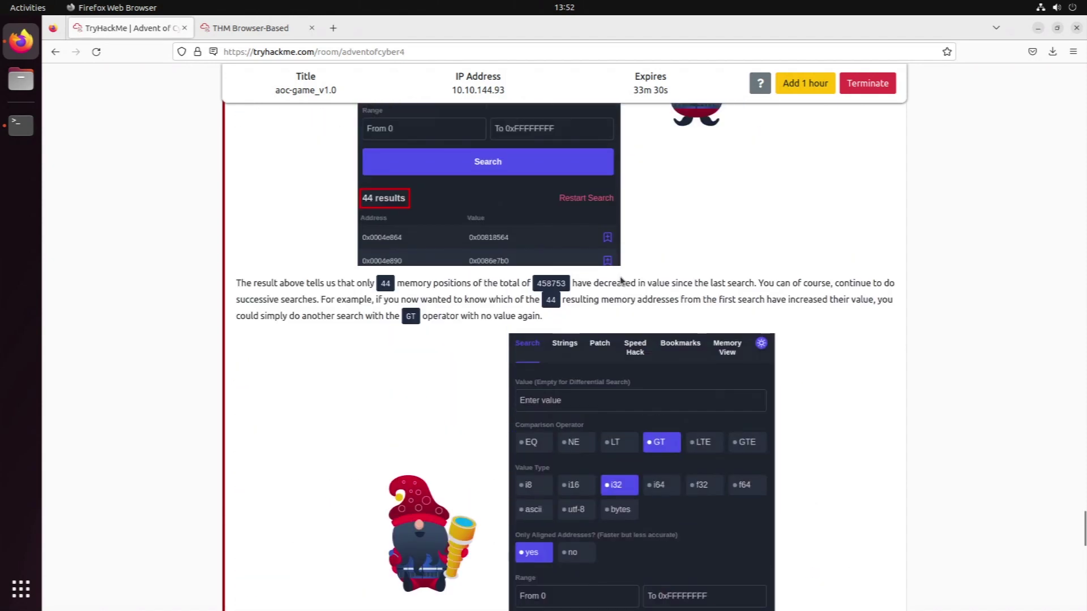
scroll(621, 281, down, 6)
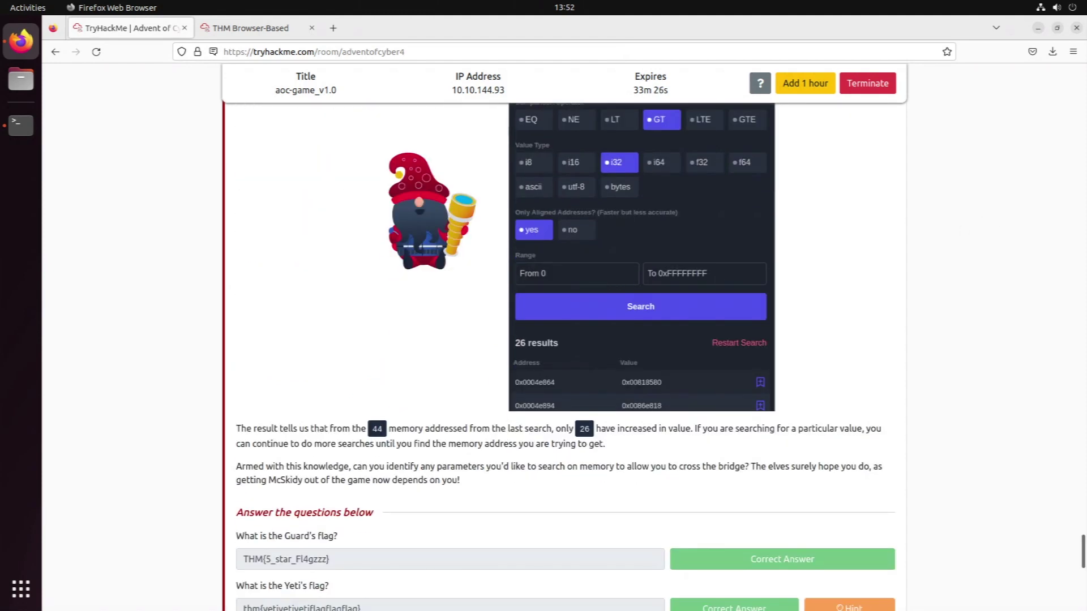
drag(1083, 561, 1083, 565)
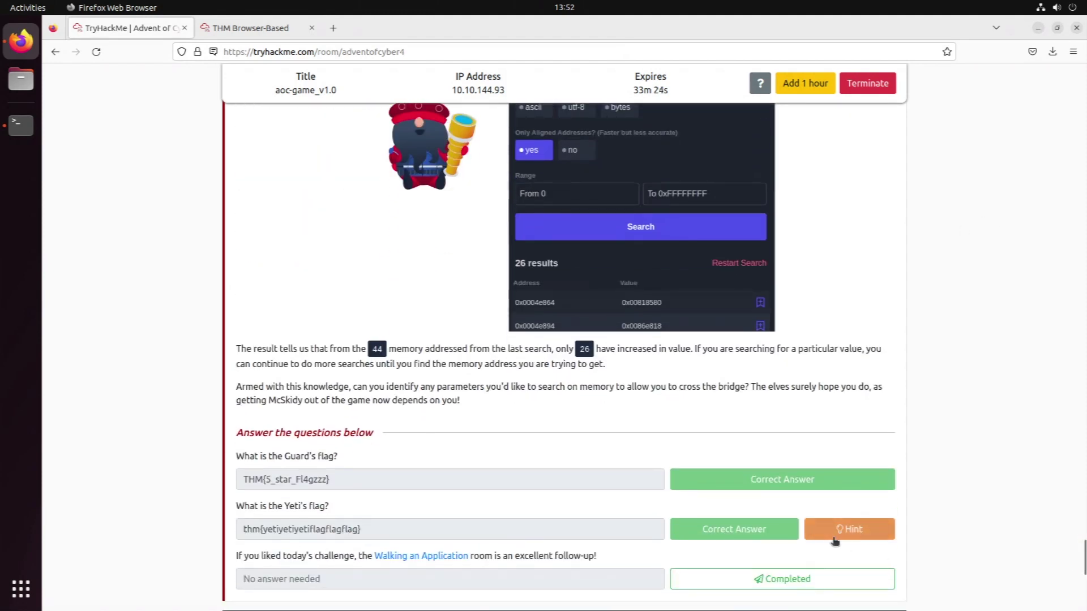